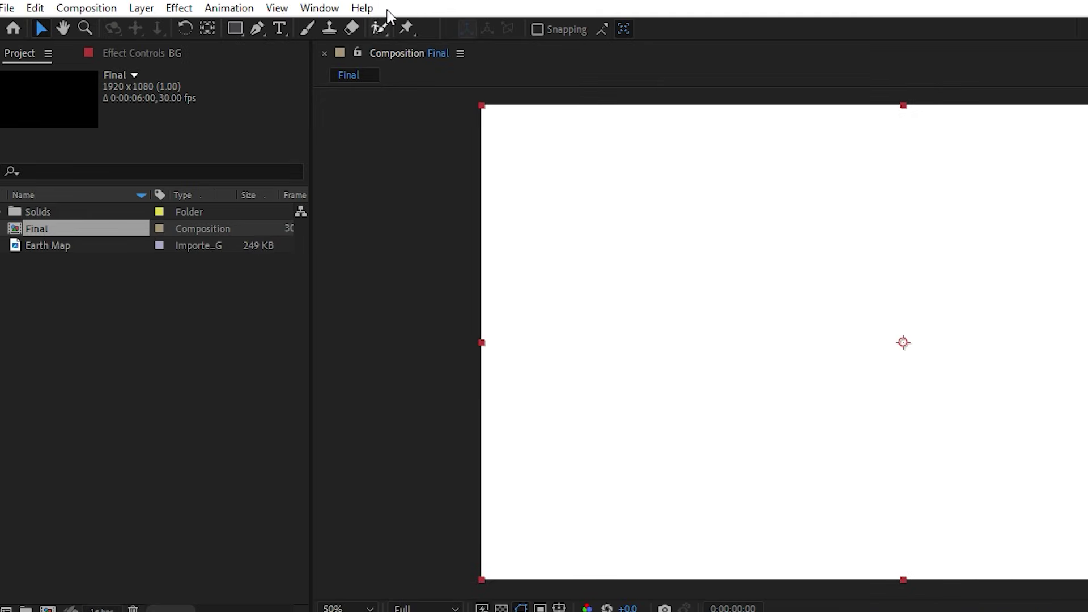
Find the Gradient Ramp effect by searching for "ramp" and apply it to the BG layer.
click(322, 7)
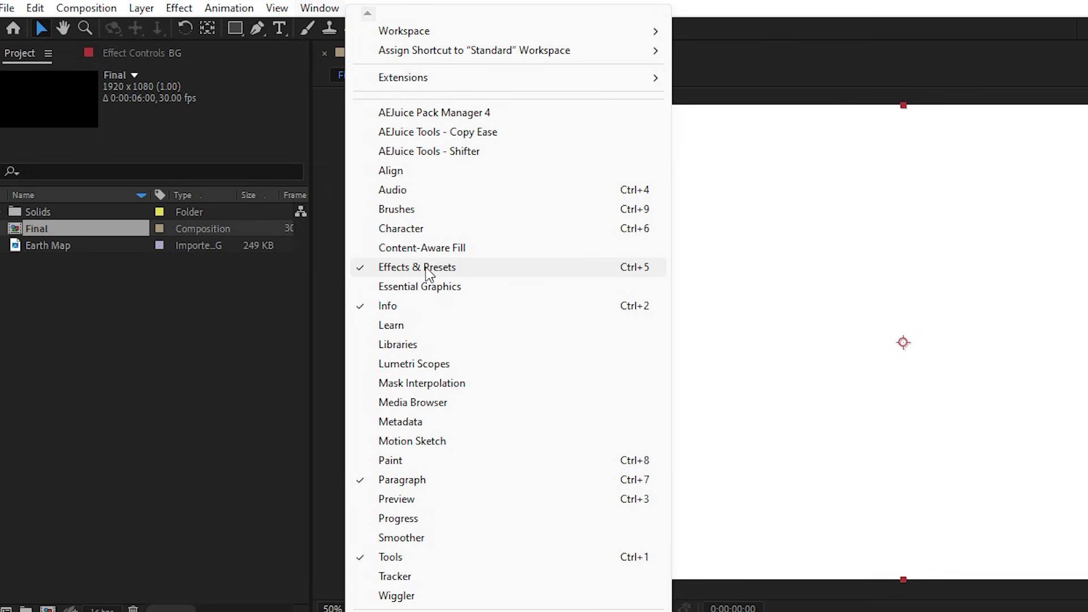
click(426, 269)
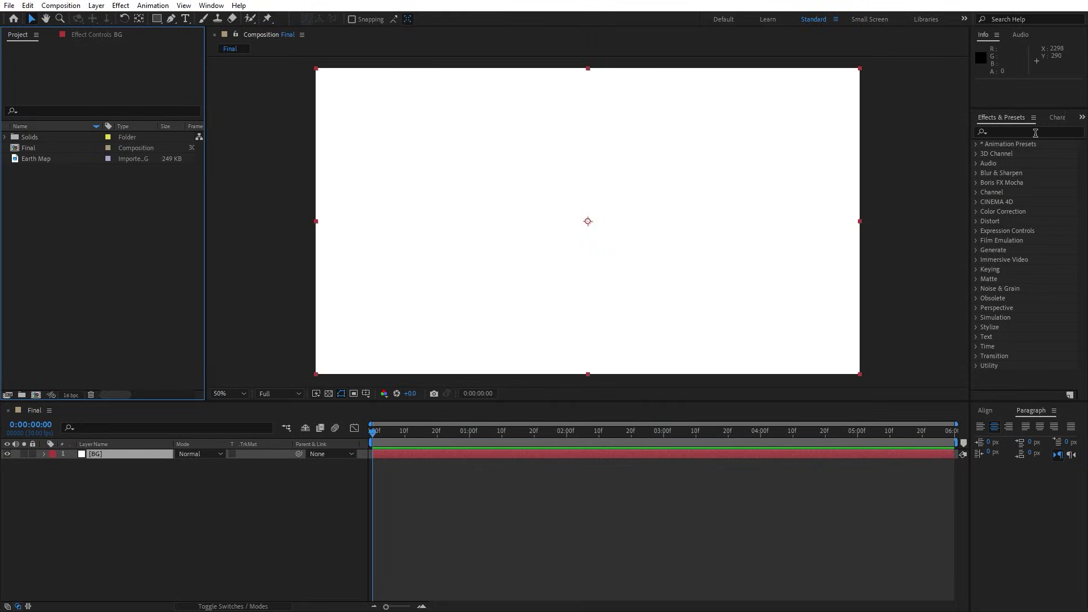
click(1035, 133)
text(ramp)
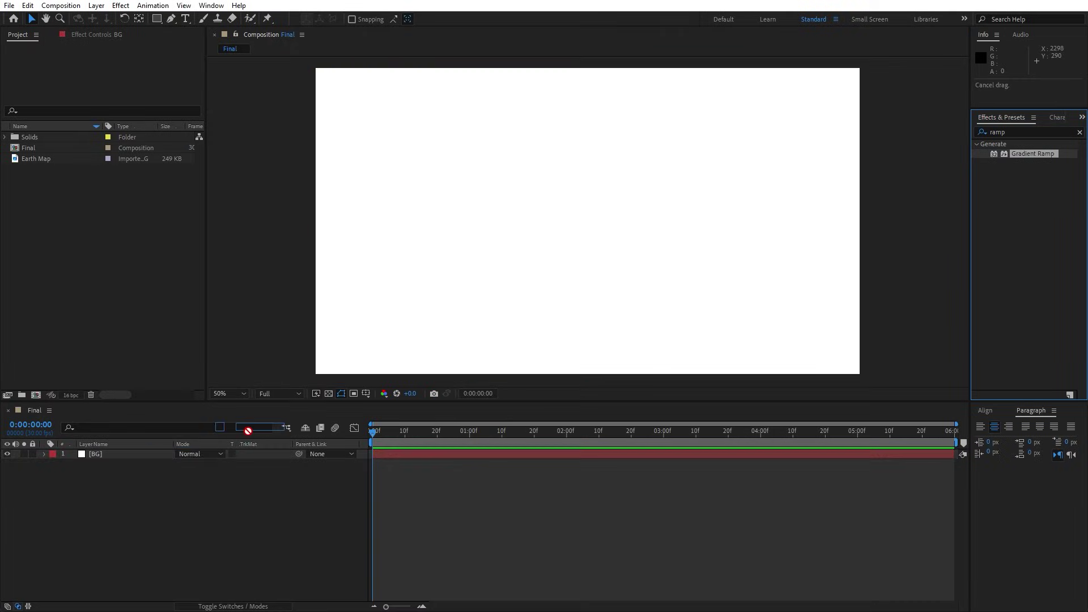
drag(1005, 138, 147, 455)
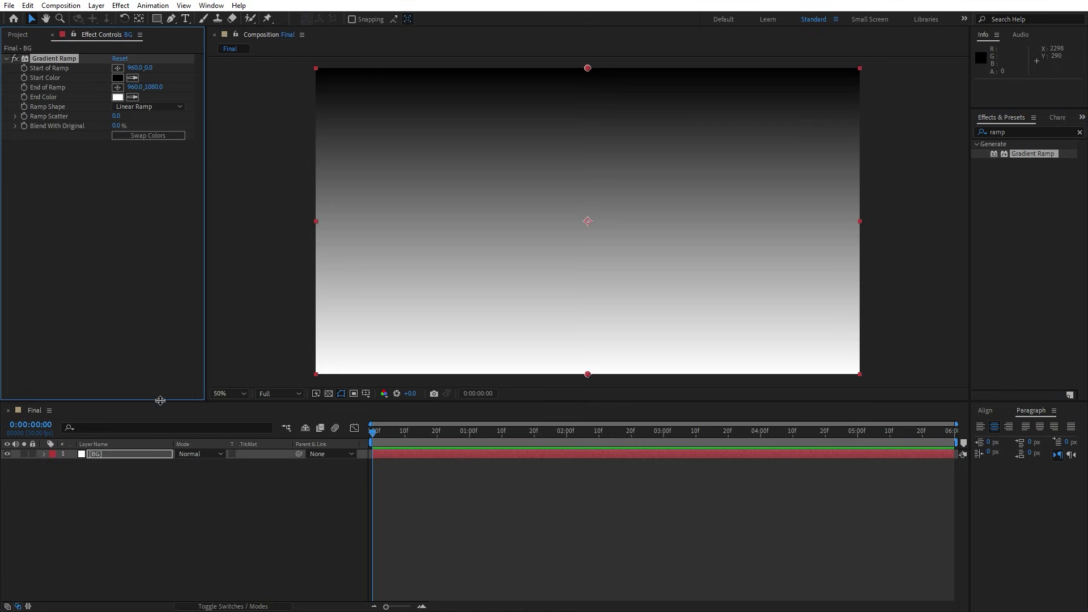
Place the ramp's start near the frame's upper-left corner at about 120, 106 and its end near the lower-right at about 1712, 968.
click(117, 68)
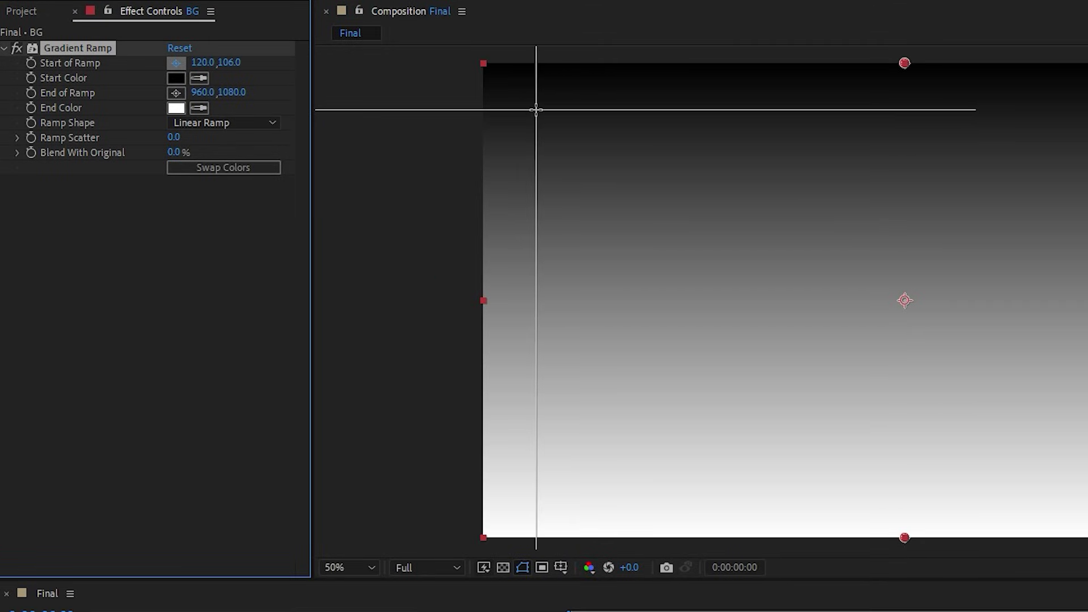
click(535, 110)
click(177, 93)
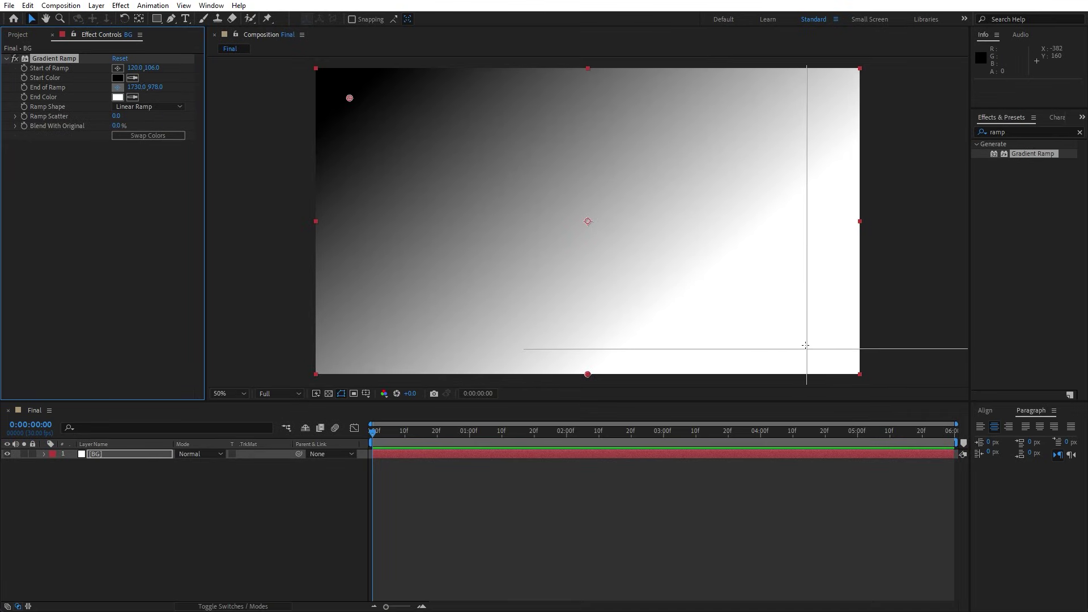
click(801, 343)
Set the Gradient Ramp's start color to hex 101850.
click(118, 78)
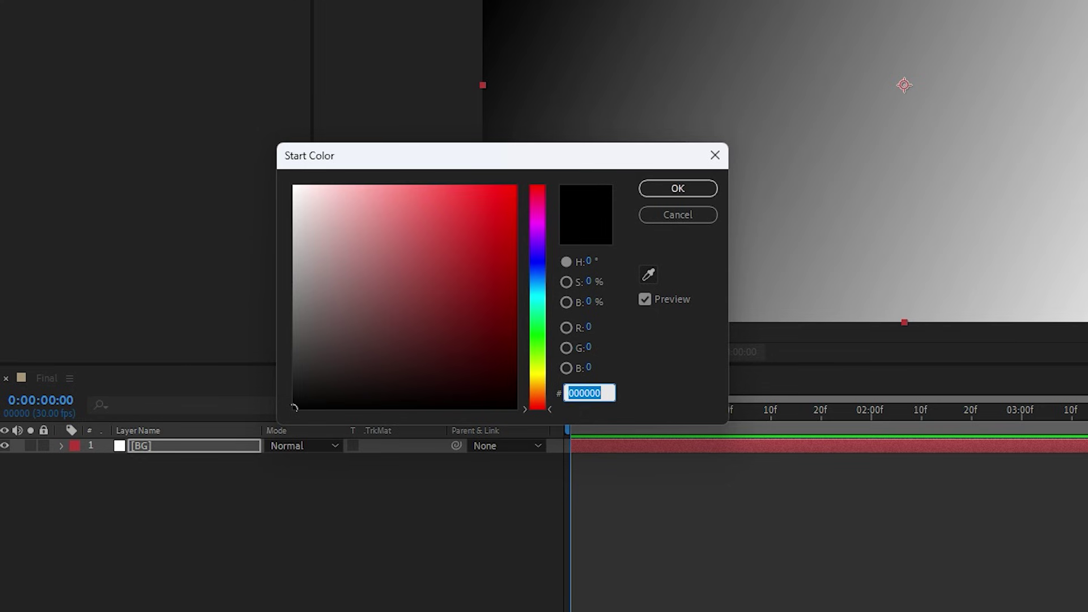
text(10185)
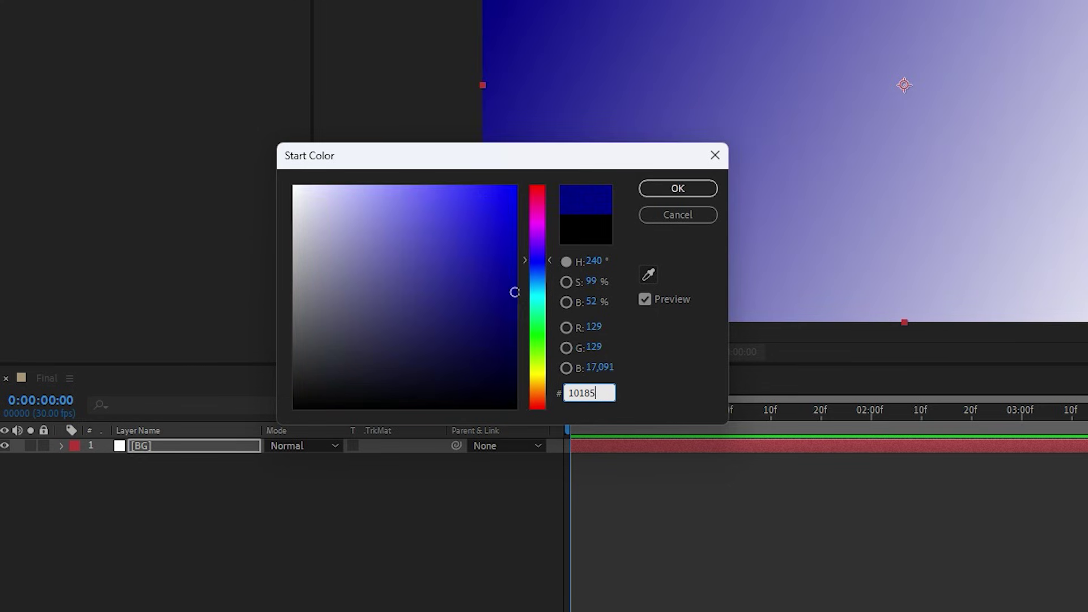
text(0)
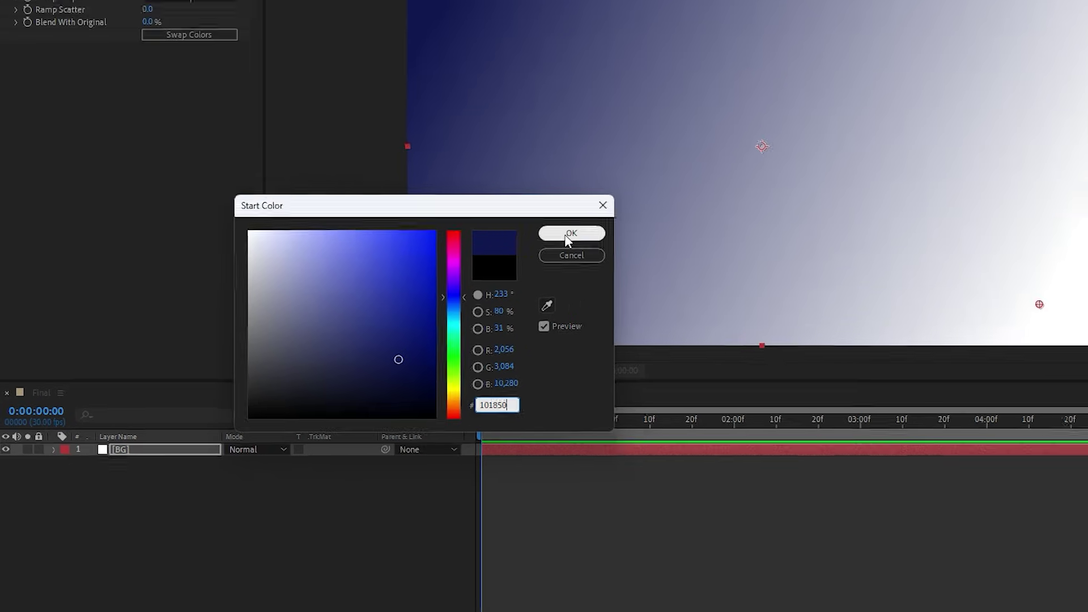
click(672, 193)
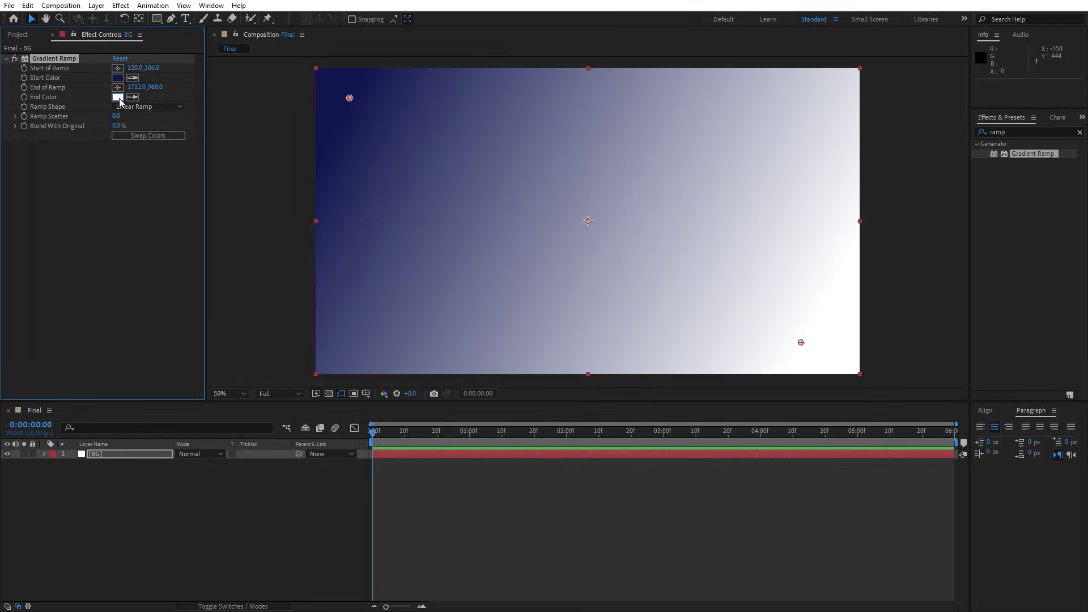
Set the Gradient Ramp's end color to hex 040615 and deselect the BG layer.
click(119, 98)
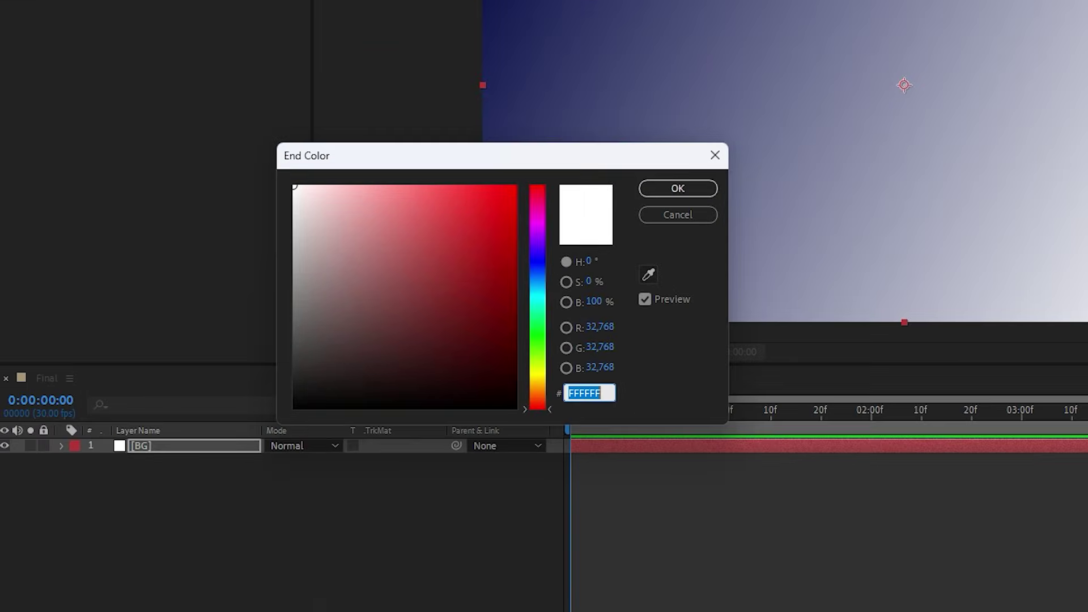
text(0)
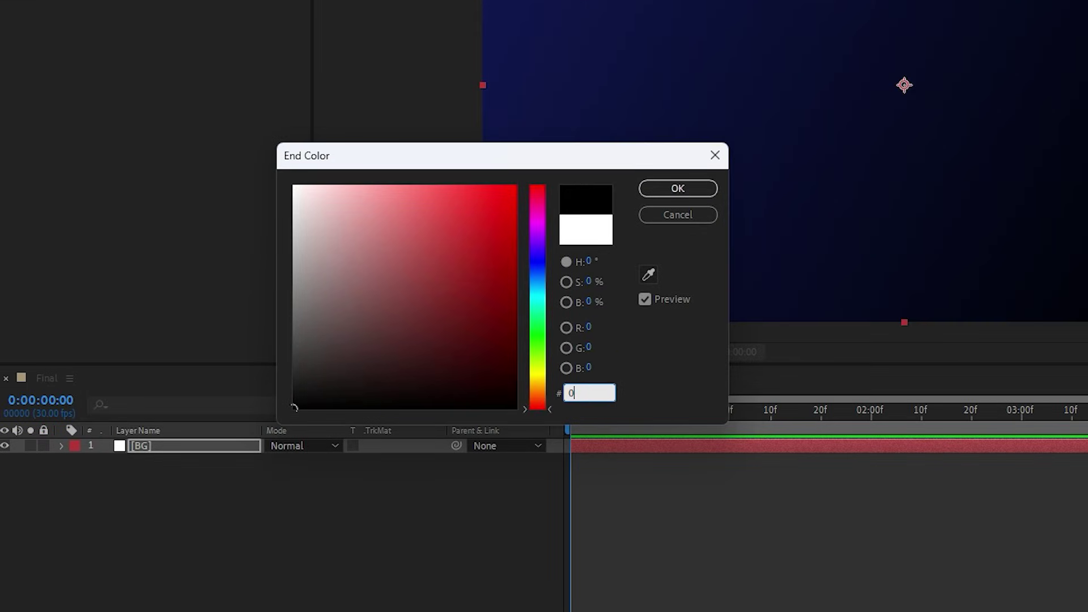
text(406)
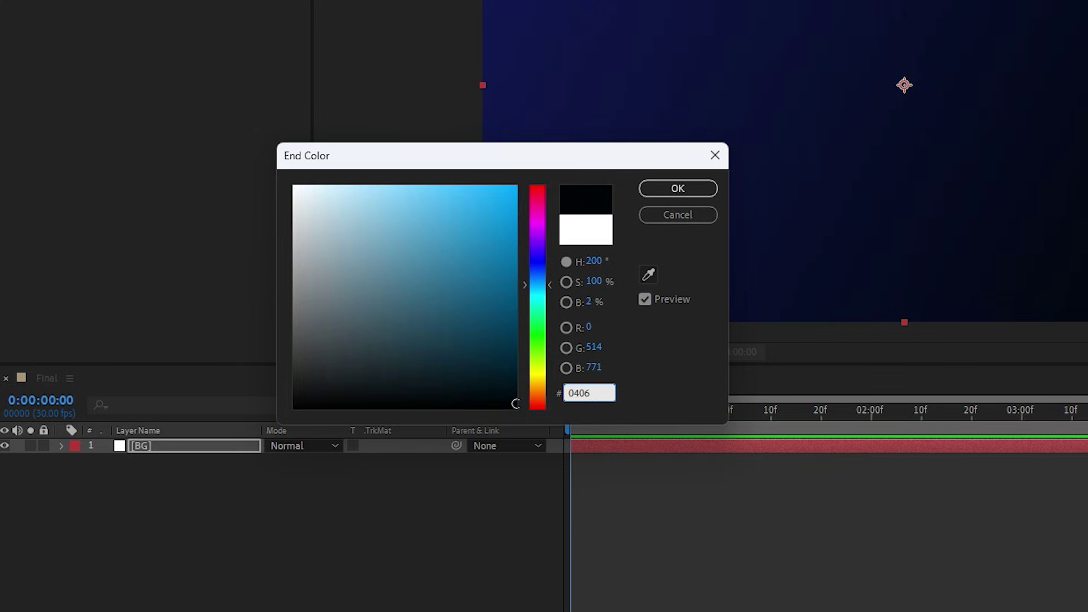
text(15)
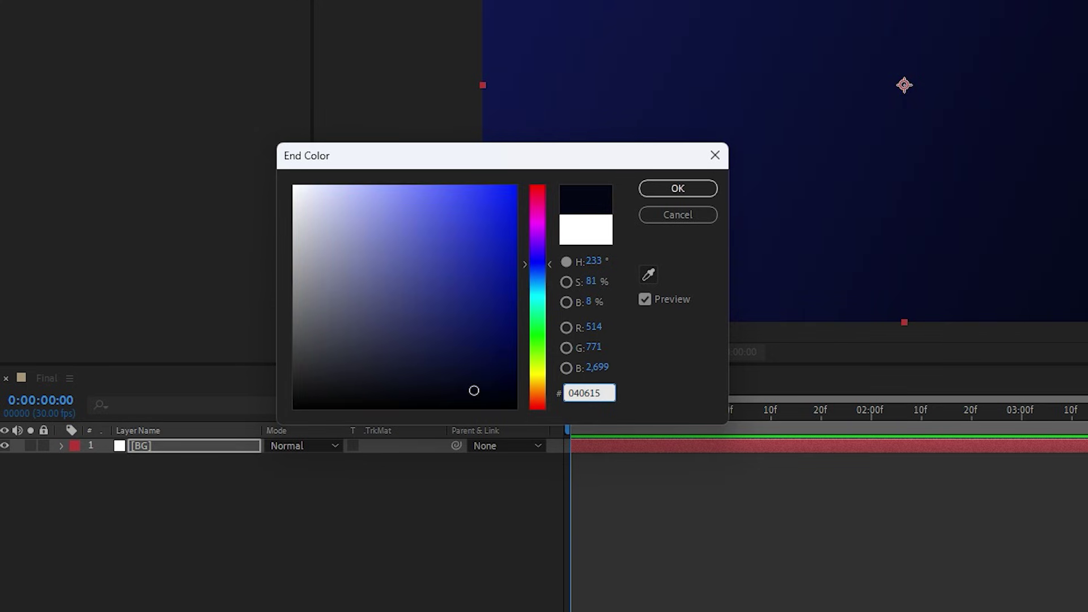
click(679, 190)
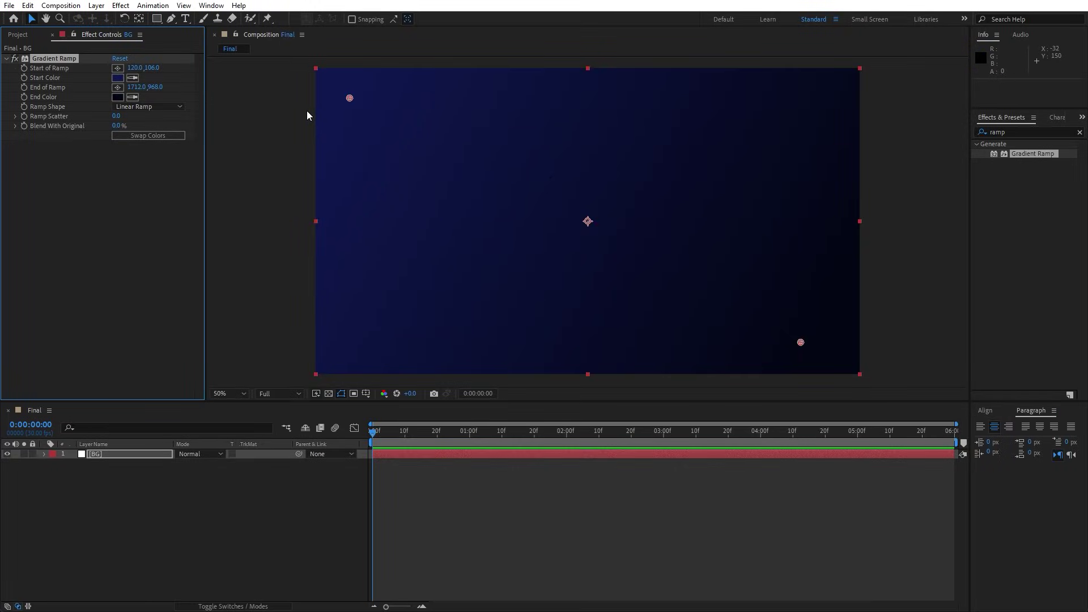
click(208, 523)
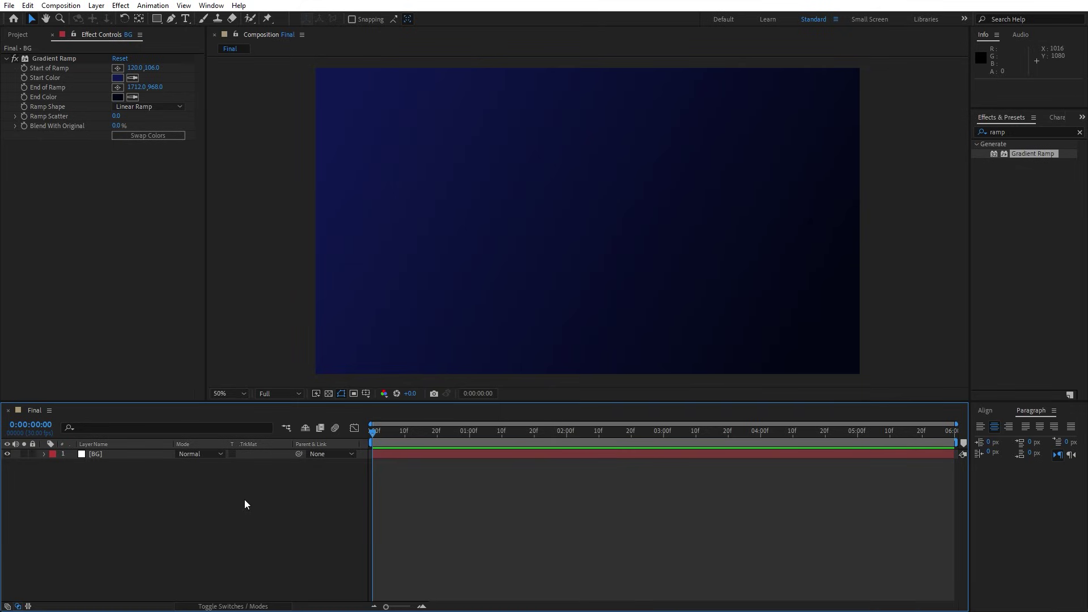
Close the BG layer's effect controls and add the Earth Map footage to the Final composition above BG.
click(51, 35)
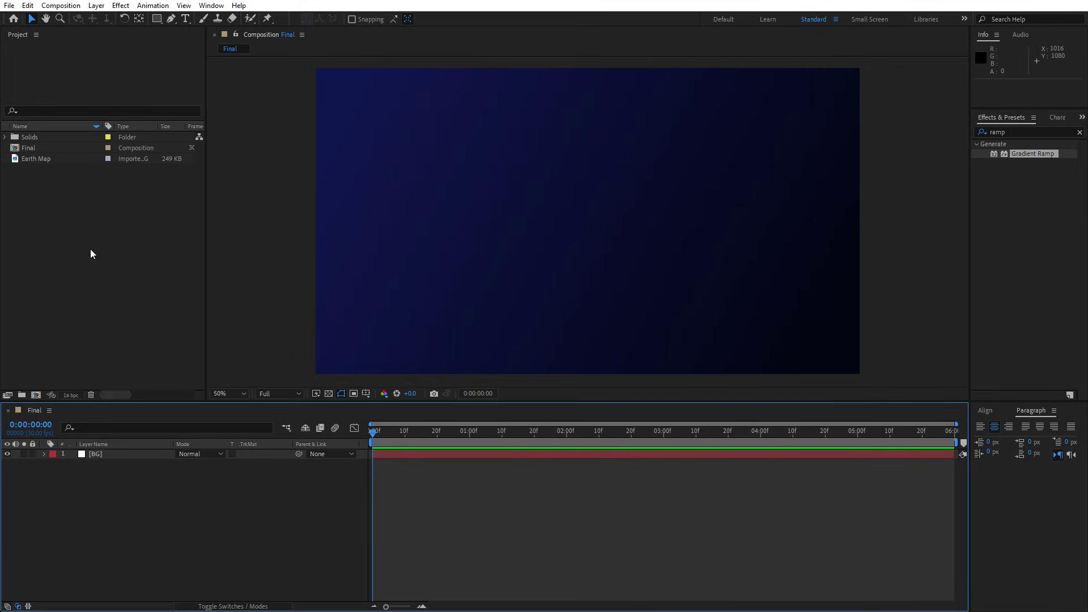
click(36, 159)
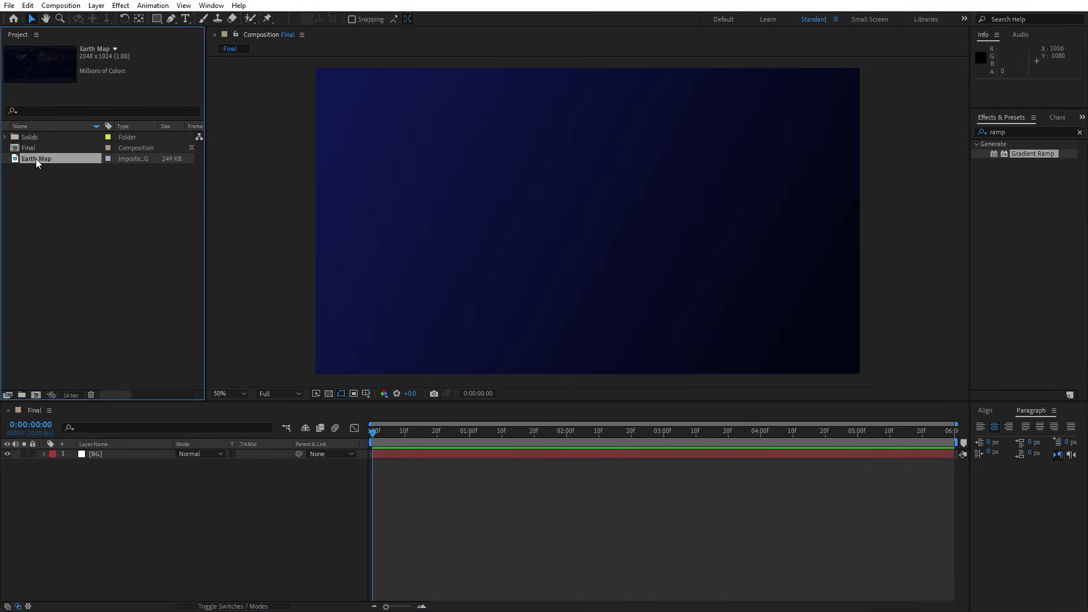
drag(36, 158, 148, 450)
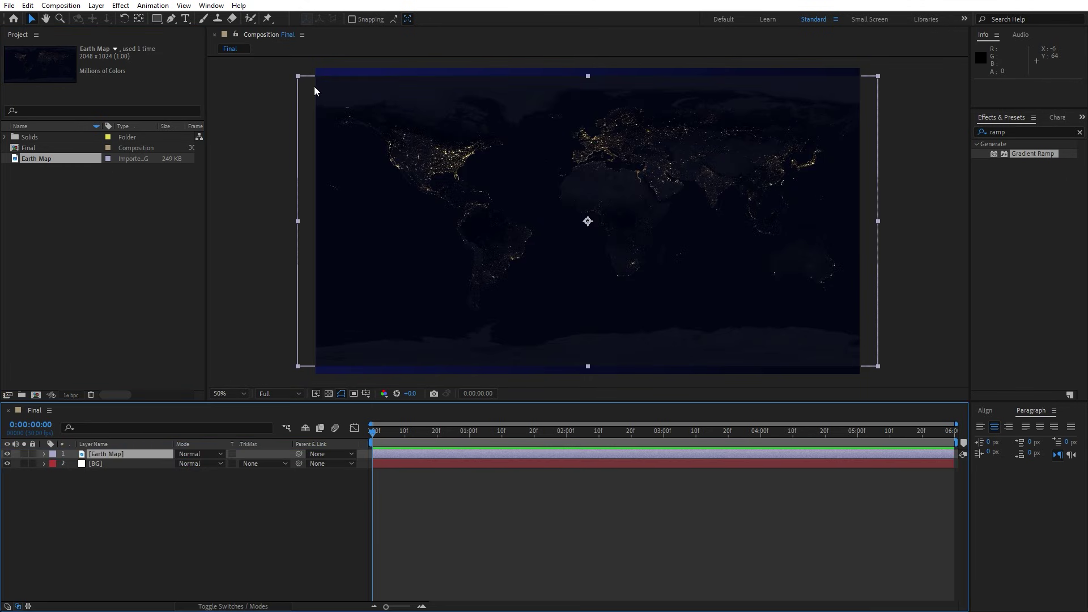
Scale the Earth Map layer to 107% and collapse its transform properties.
key(s)
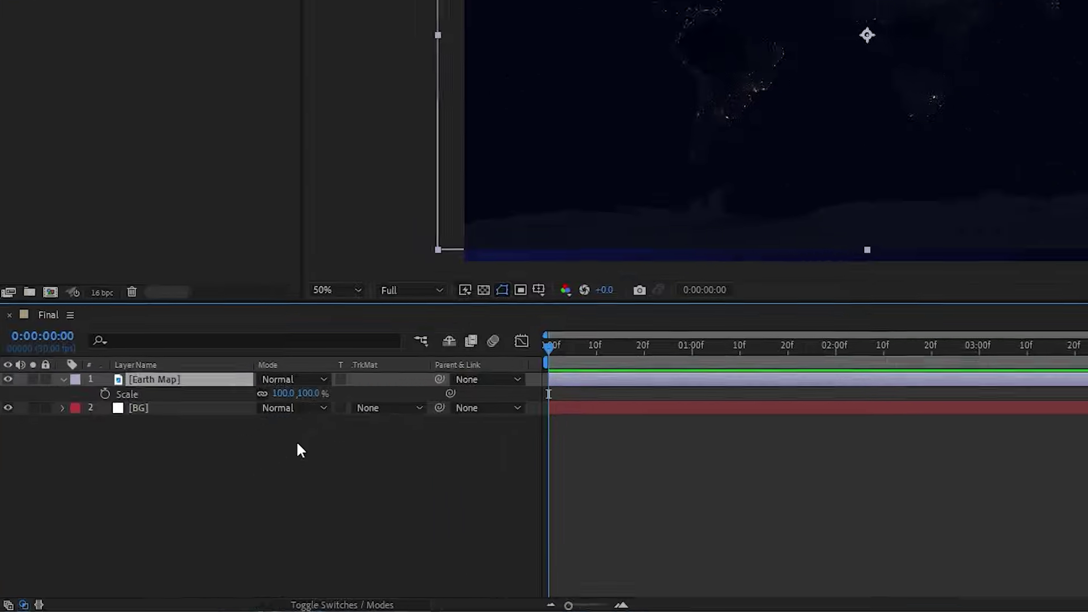
key(s)
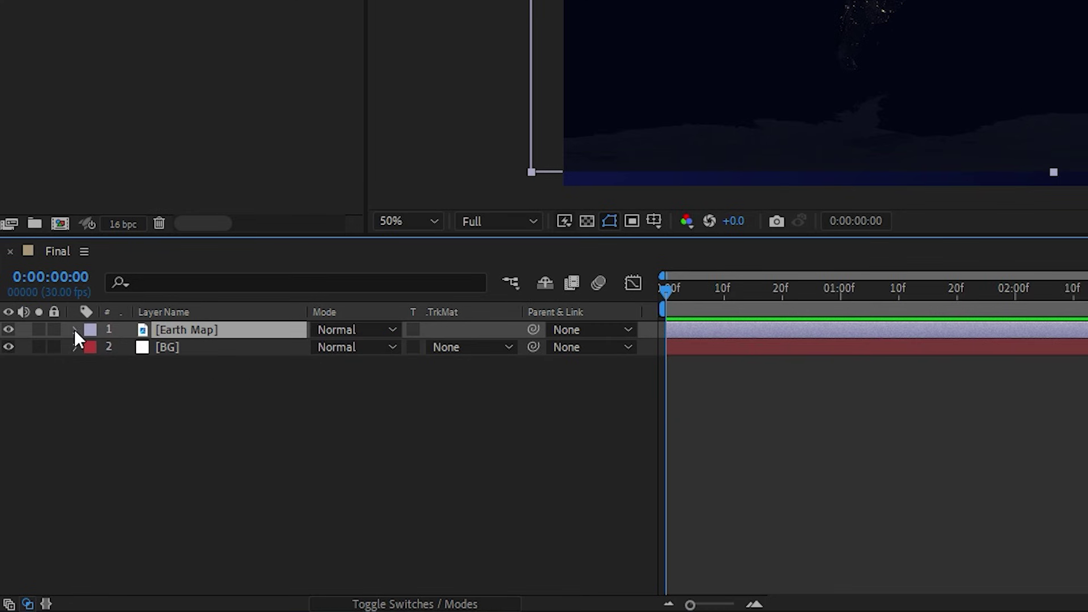
click(74, 329)
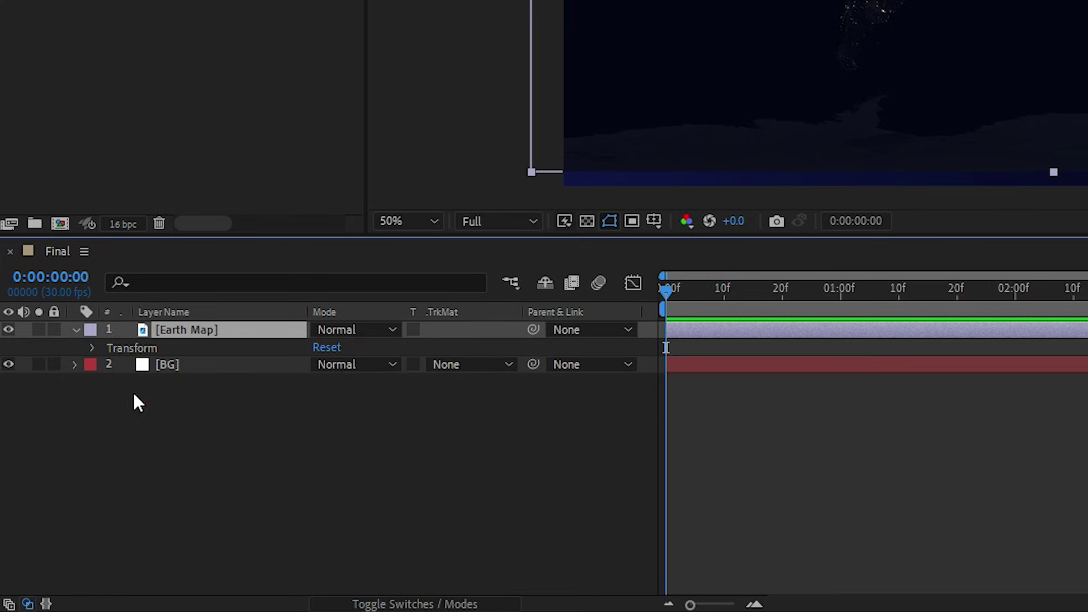
click(93, 348)
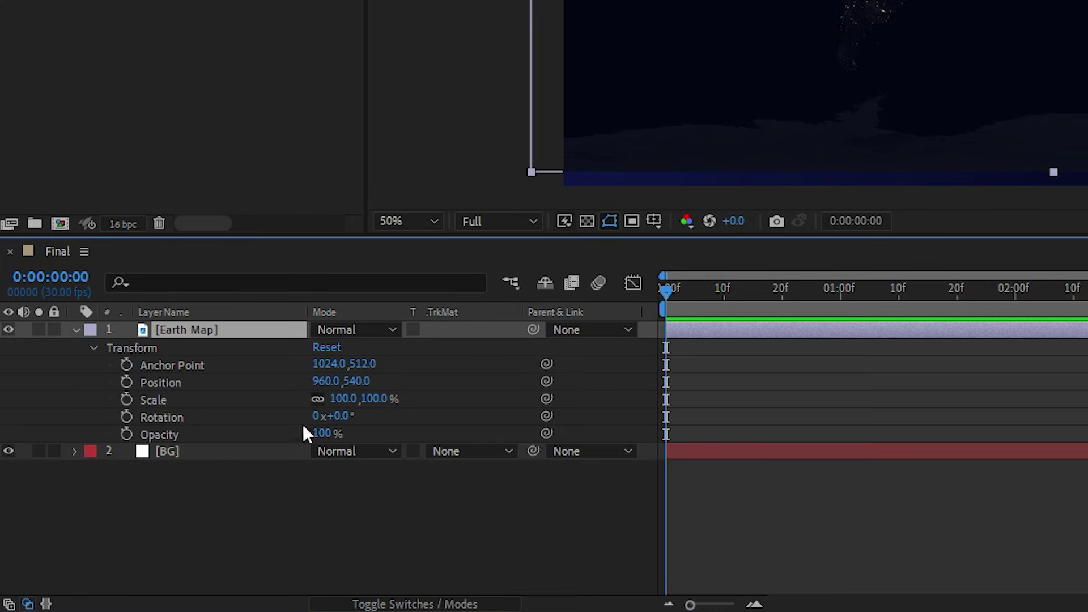
click(339, 398)
text(10)
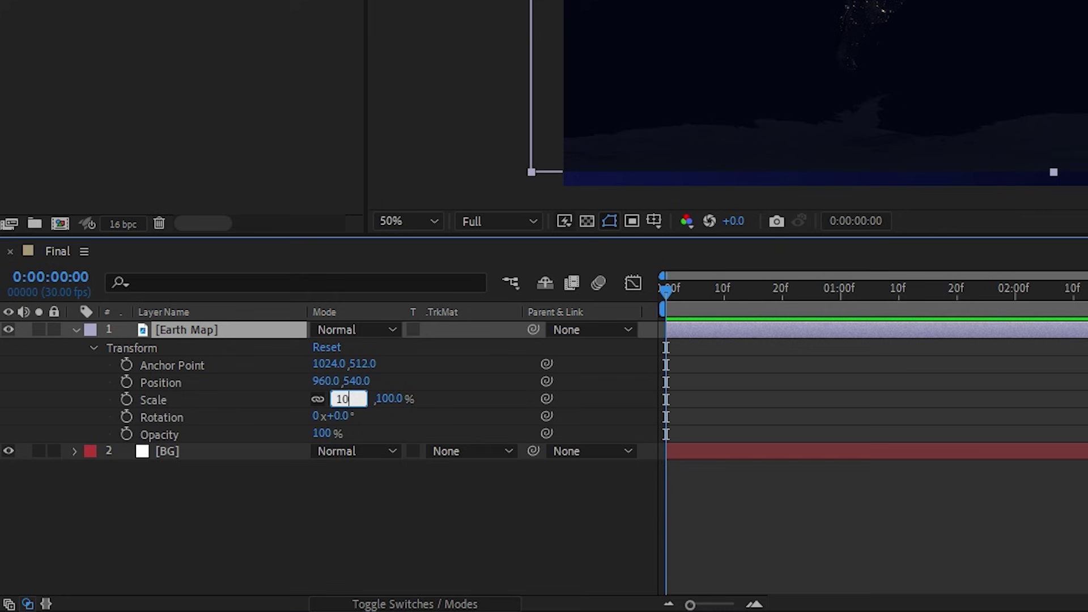
text(7)
key(Return)
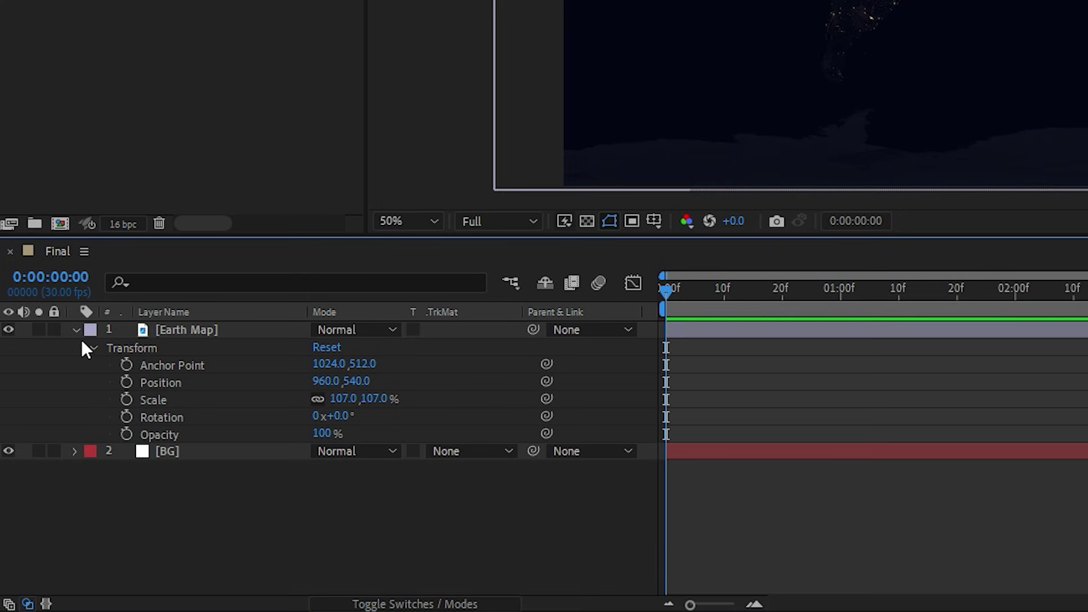
click(74, 330)
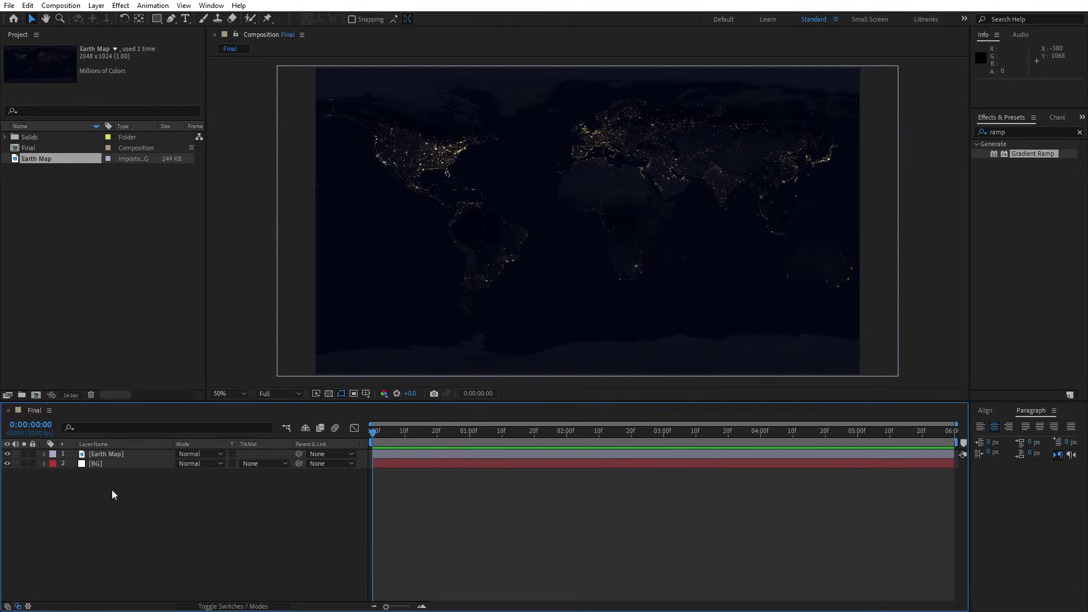
Find the Offset effect by searching for "offse" and apply it to the Earth Map layer.
click(104, 454)
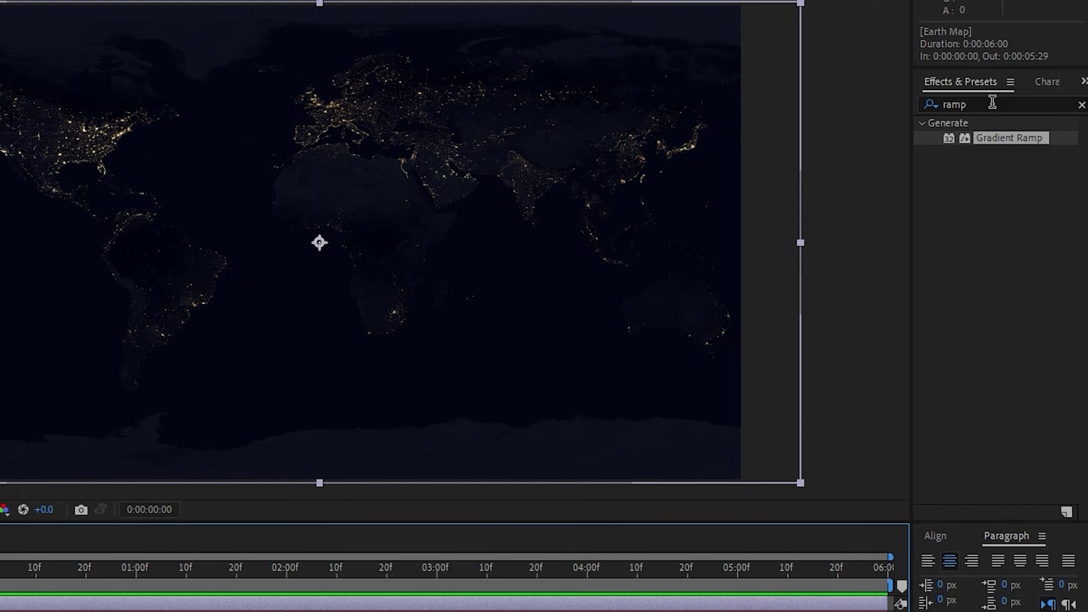
click(1022, 132)
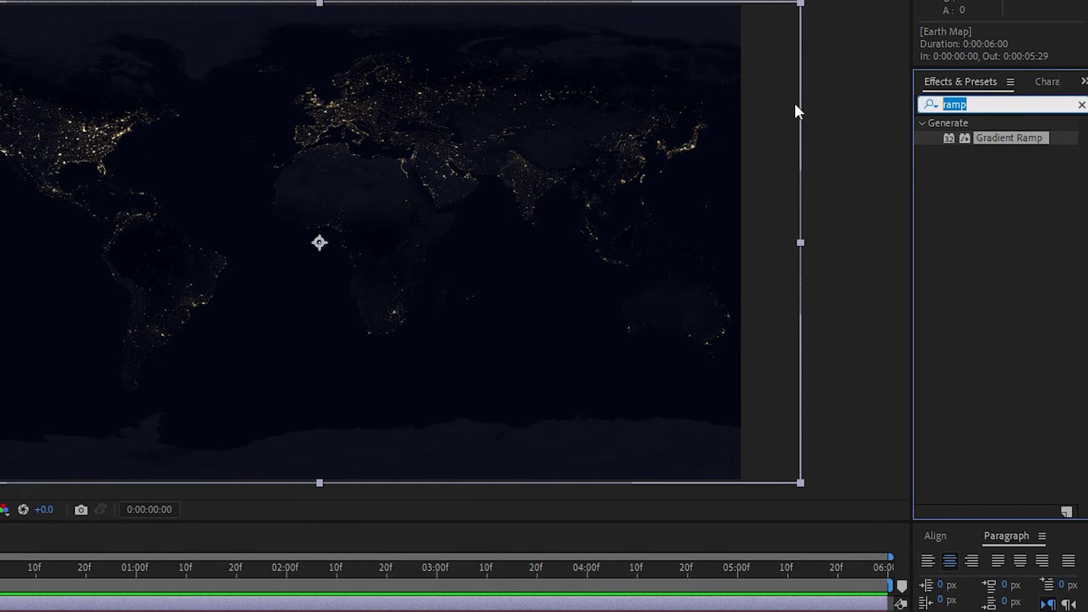
text(offse)
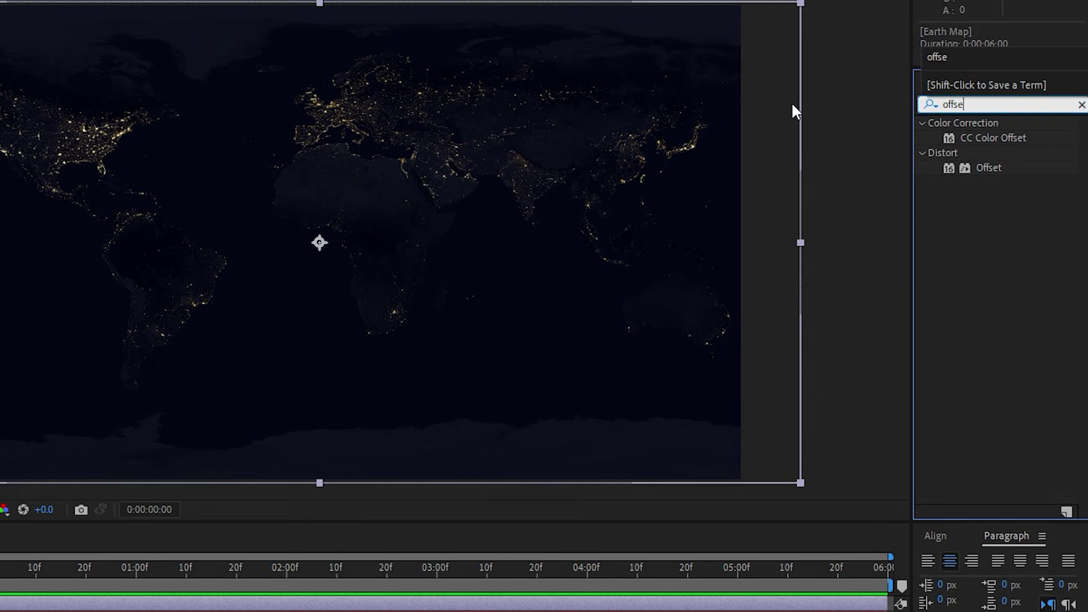
drag(988, 167, 116, 457)
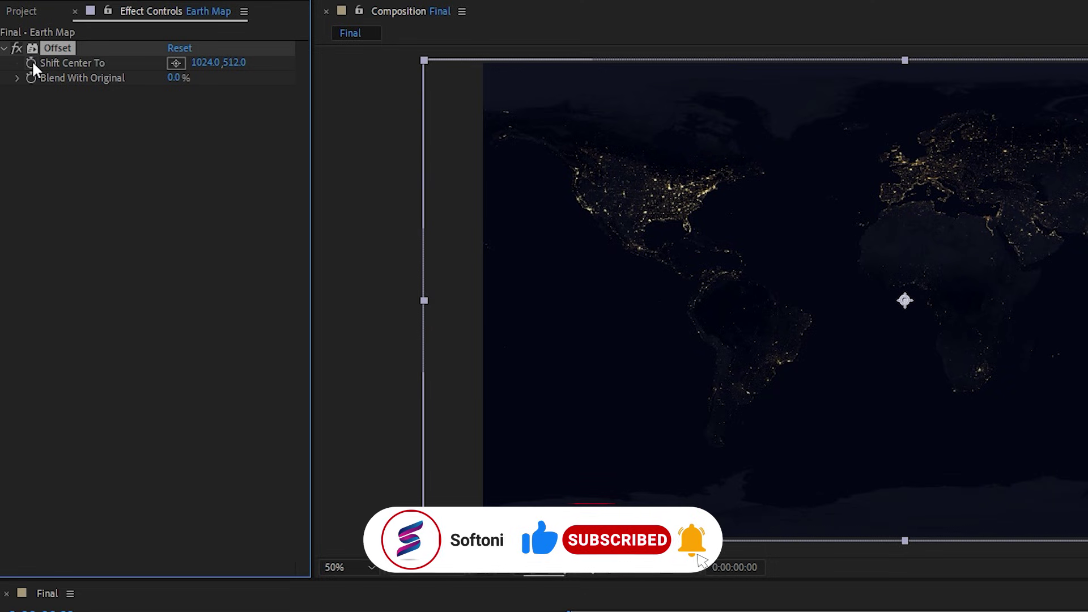
Animate the Offset's Shift Center To from a keyframe at 0:00:00:00 to a horizontal value of 0 at 0:00:05:29.
click(31, 63)
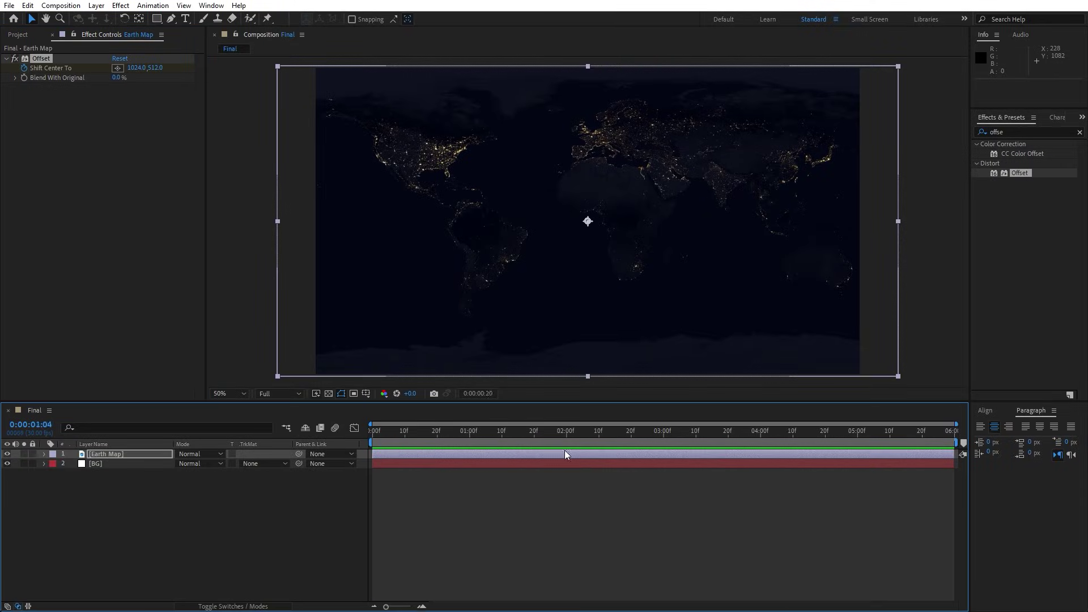
drag(867, 429, 951, 429)
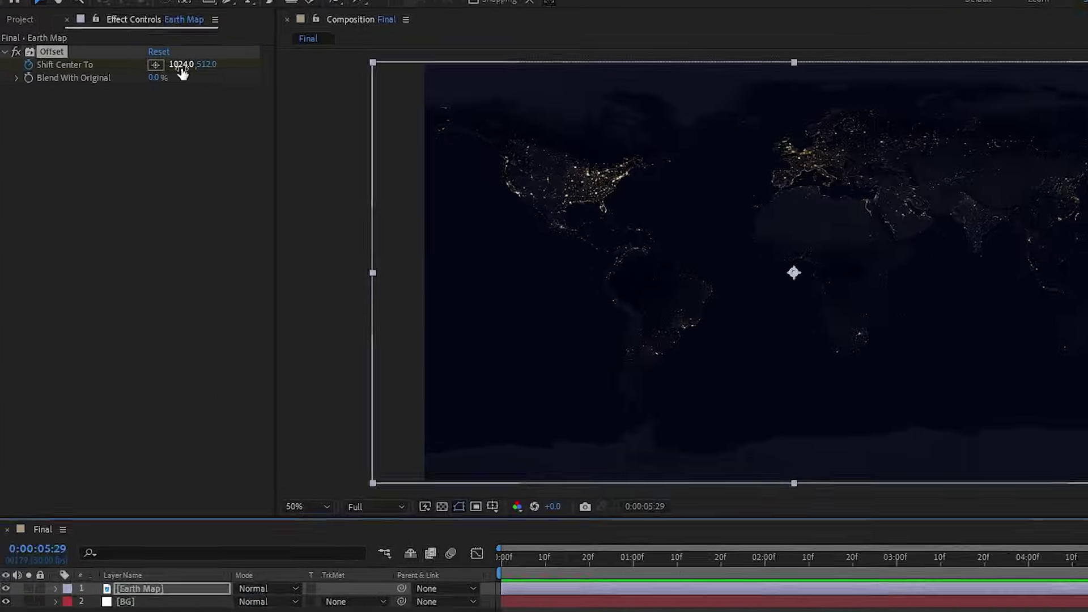
click(182, 64)
text(0)
click(193, 249)
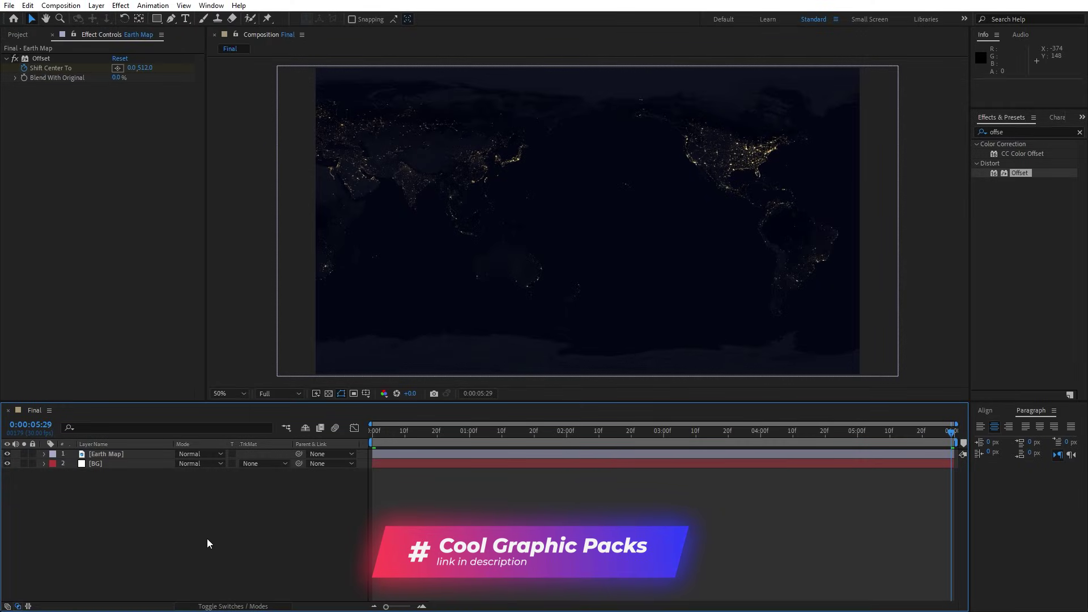
Preview the scrolling map animation, stopping at 0:00:01:03, and clear the effects search.
key(space)
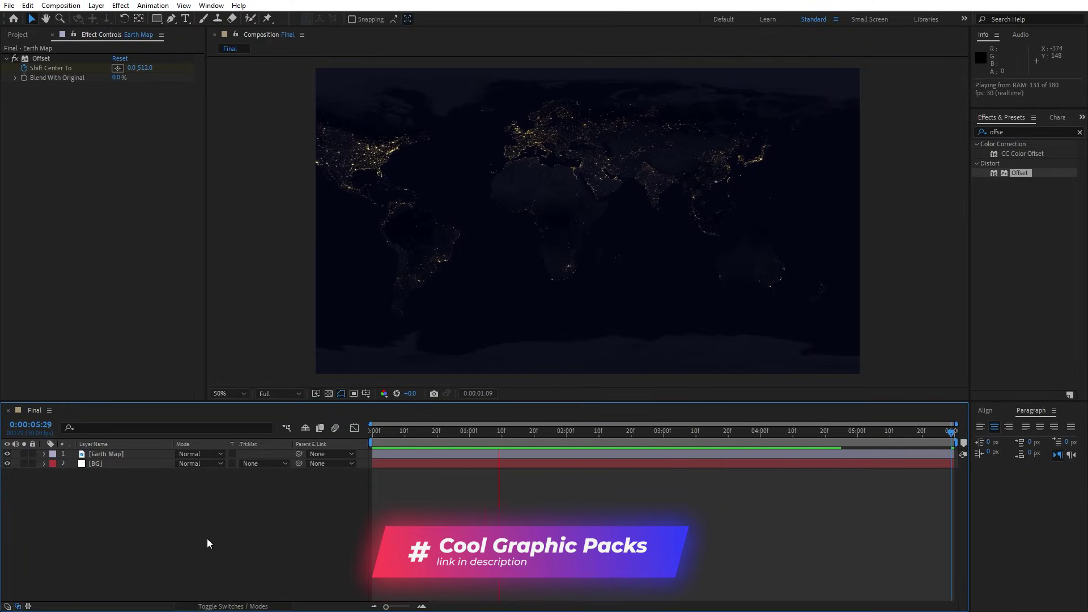
click(480, 436)
click(1080, 132)
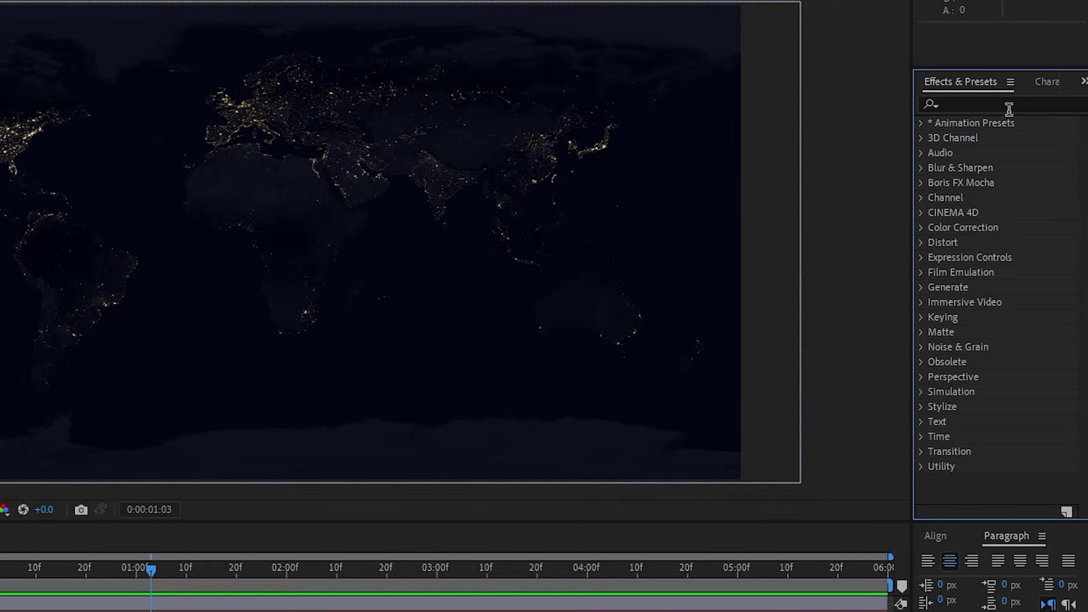
Find the Color Correction Exposure effect by searching for "expos", apply it to the Earth Map layer, and set its Exposure to 1.
click(1007, 105)
text(expos)
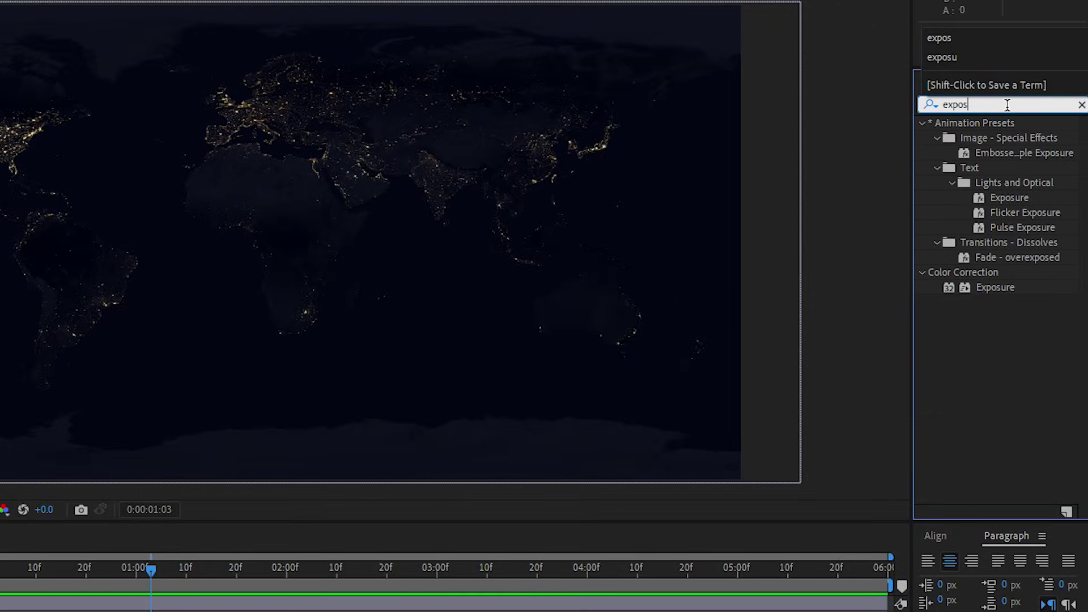
click(992, 290)
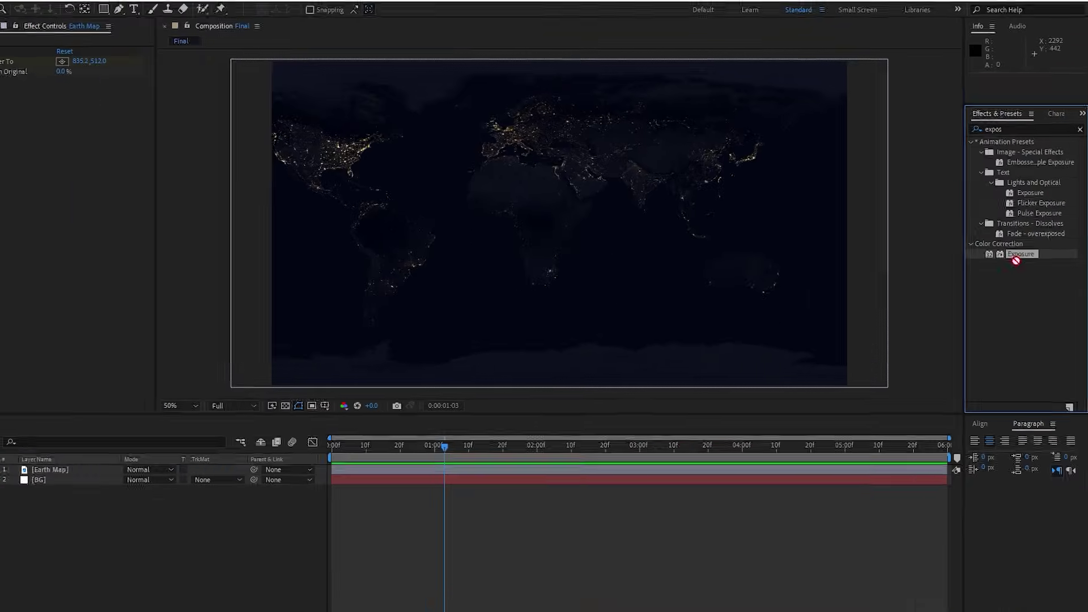
drag(990, 289, 125, 455)
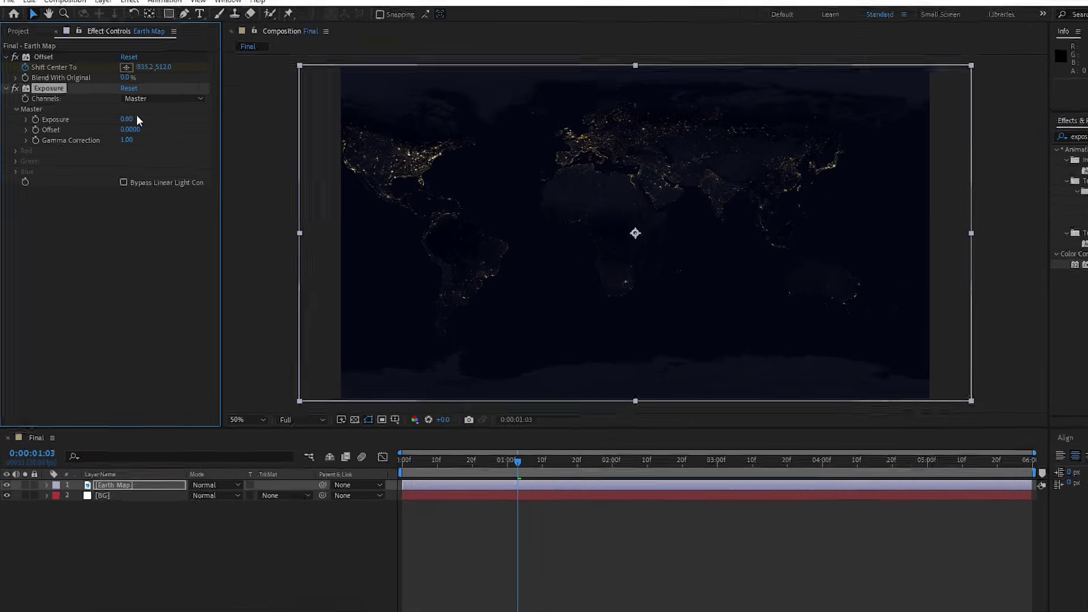
click(120, 118)
text(1)
key(Return)
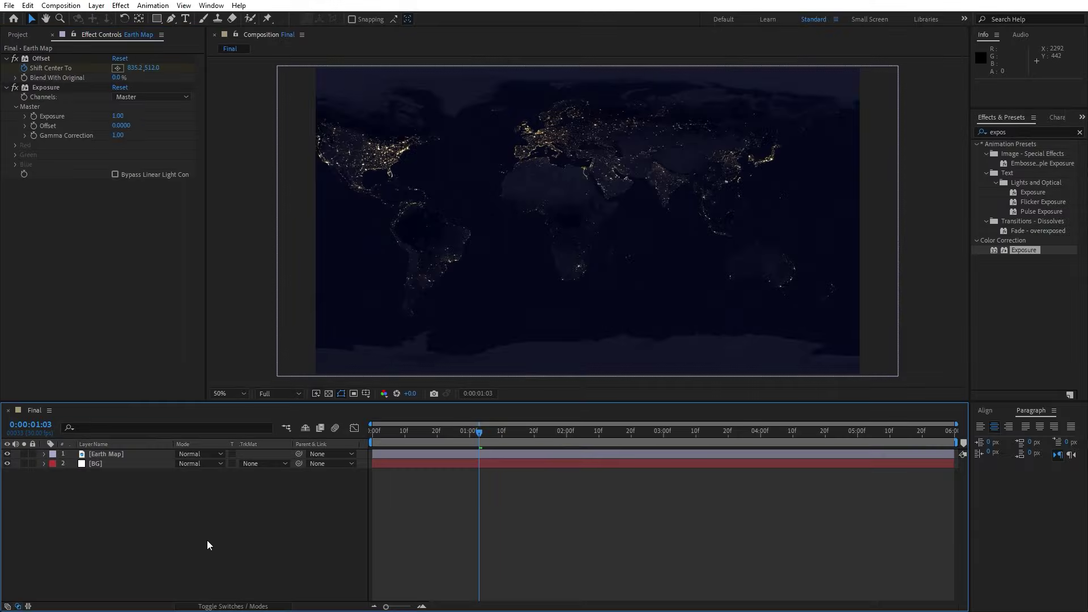
Set the Earth Map layer's opacity to 50%, preview the animation up to 0:00:01:21, and collapse the layer's properties.
click(96, 454)
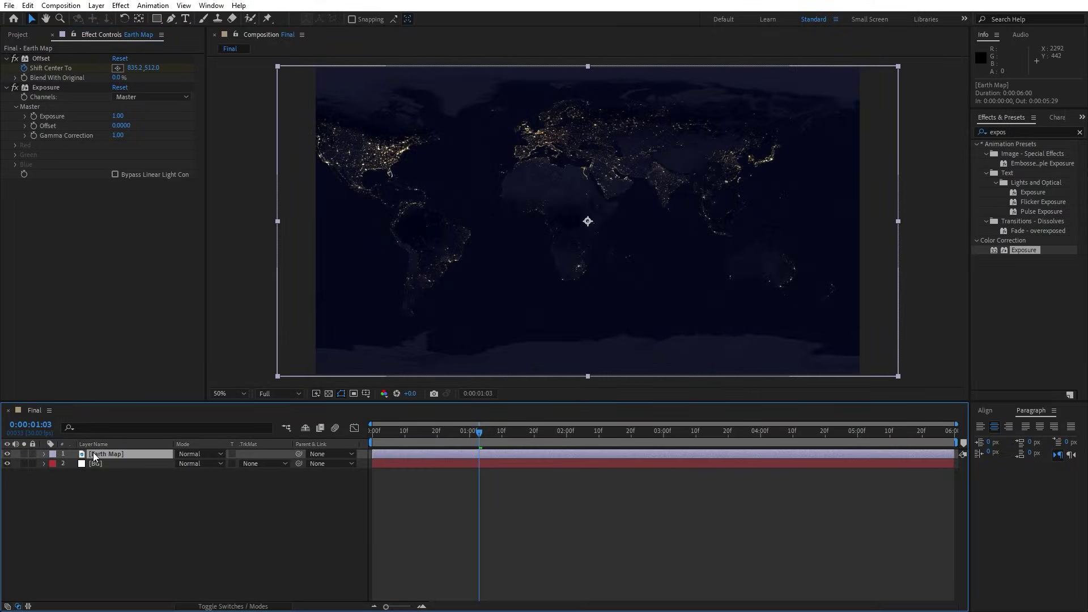
key(t)
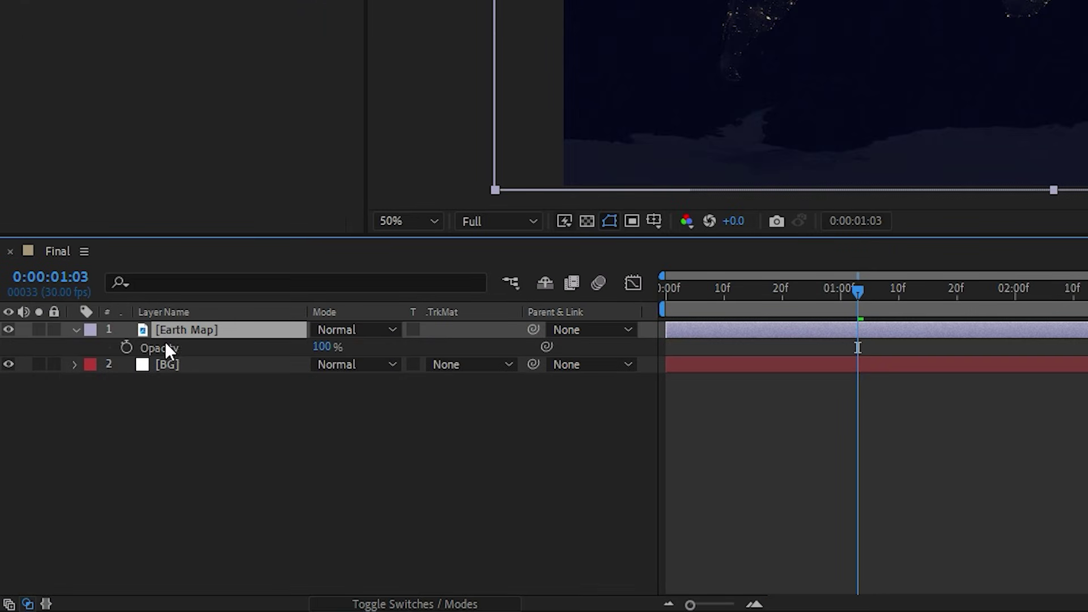
click(329, 347)
text(50)
click(328, 434)
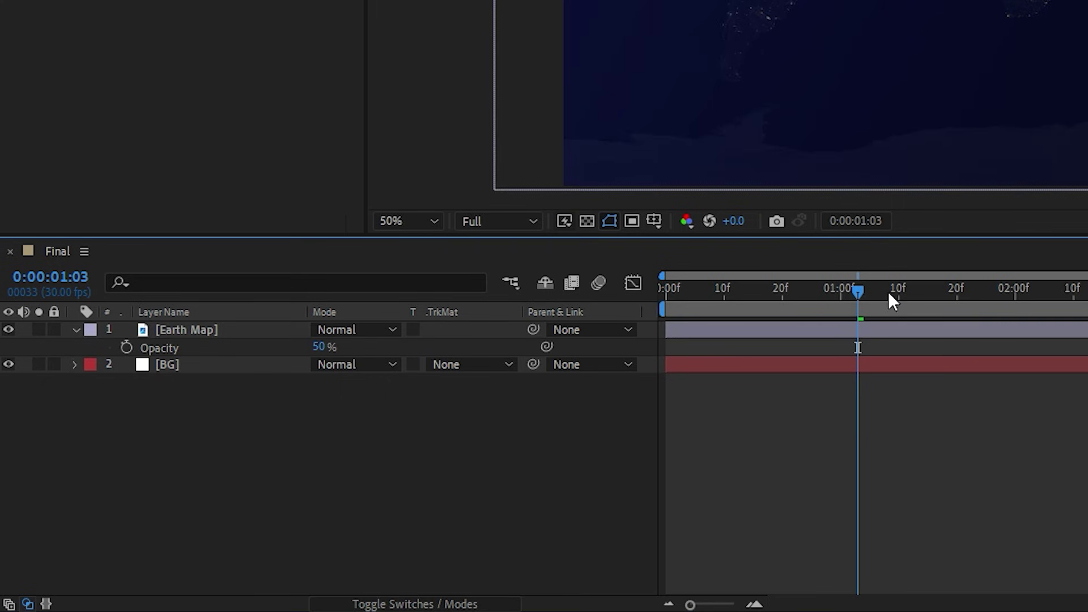
key(space)
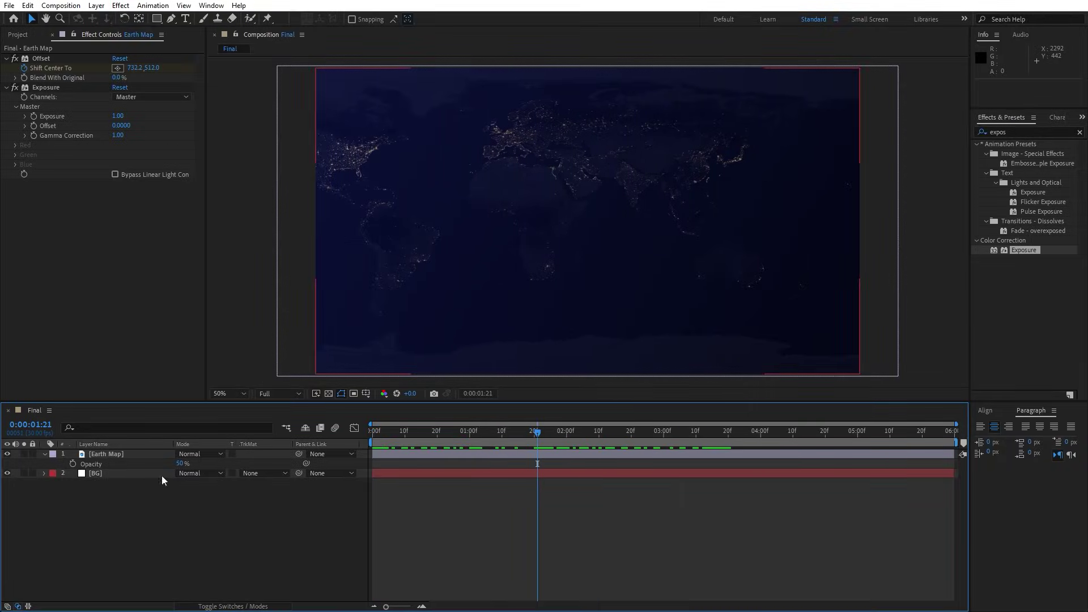
click(44, 454)
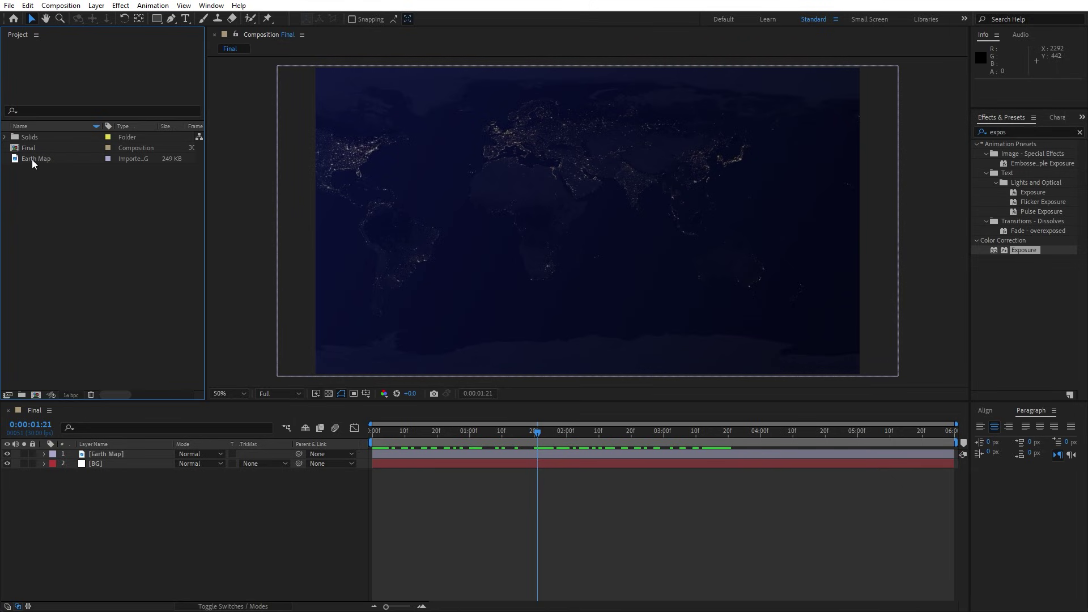
Add a second copy of the Earth Map footage above the other layers and rename it Globe.
drag(32, 158, 158, 451)
key(Return)
text(Gl)
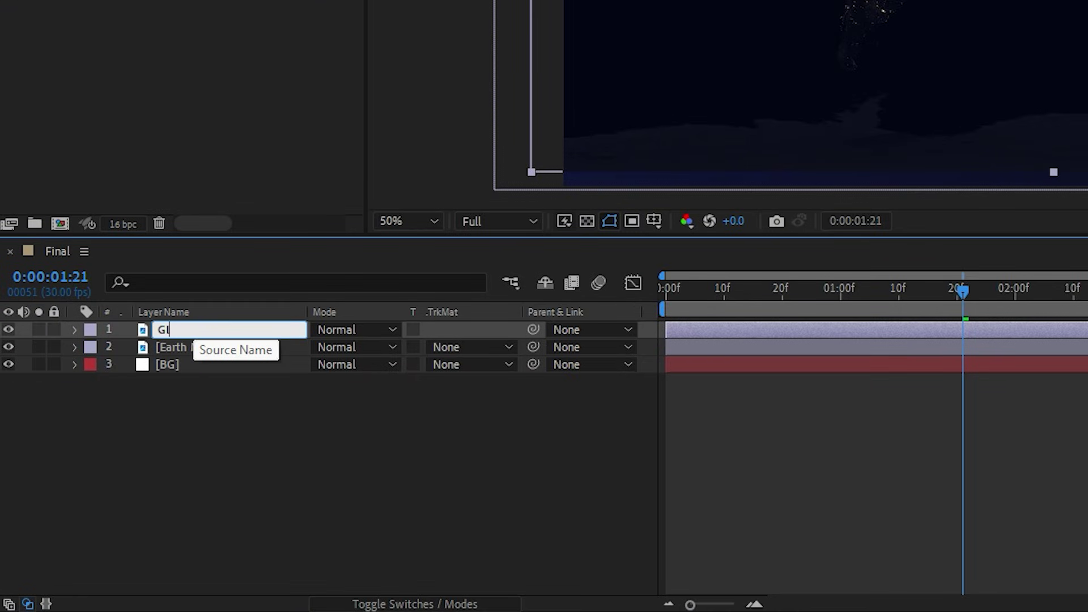
text(obe)
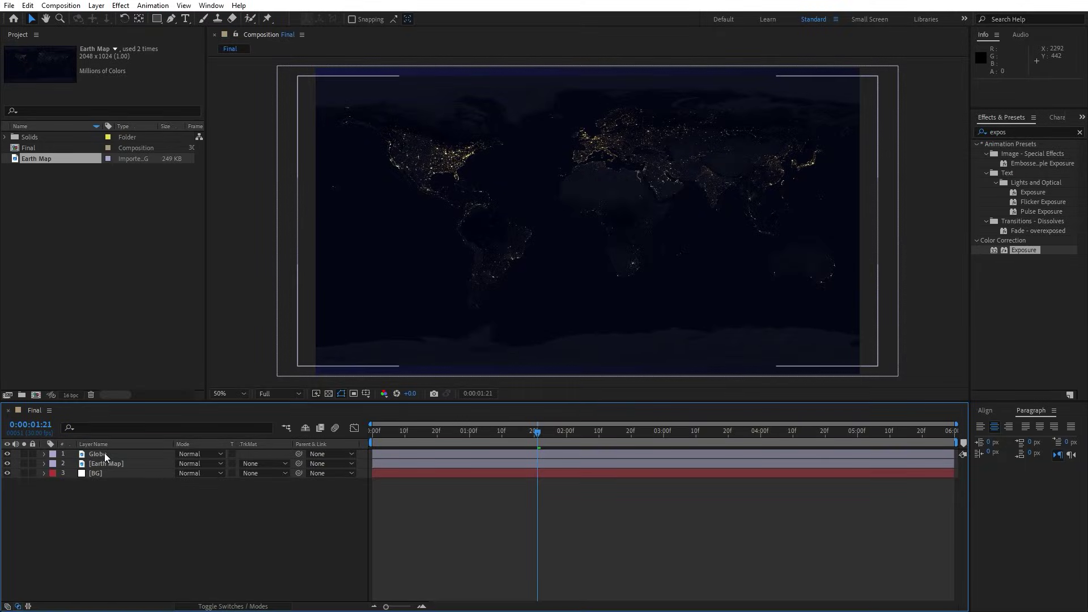
key(Return)
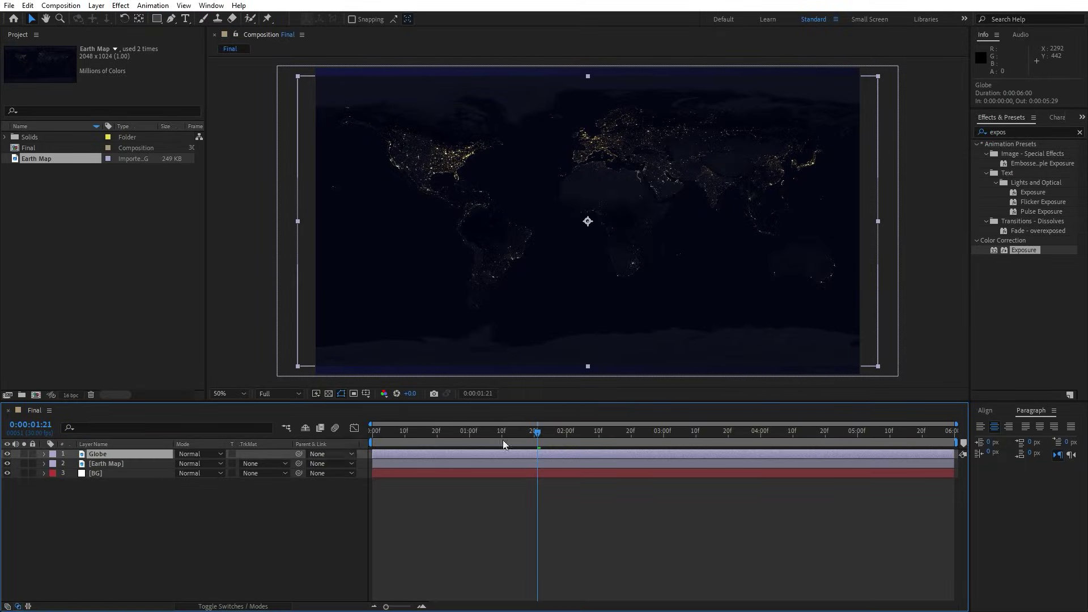
Find the CC Sphere effect by searching for "cc spher" and apply it to the Globe layer.
click(1079, 133)
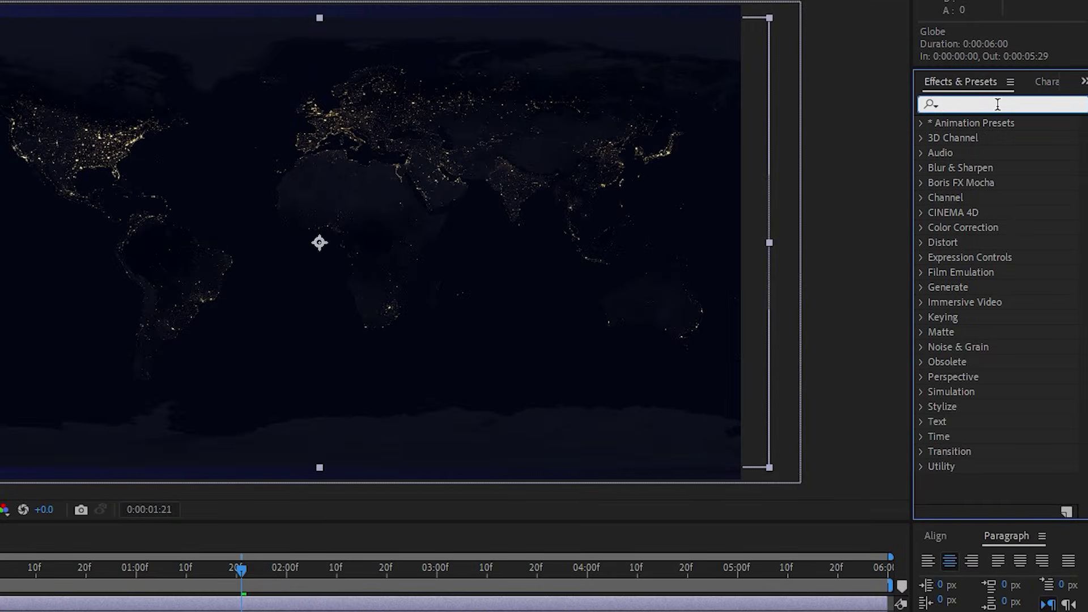
text(cc spher)
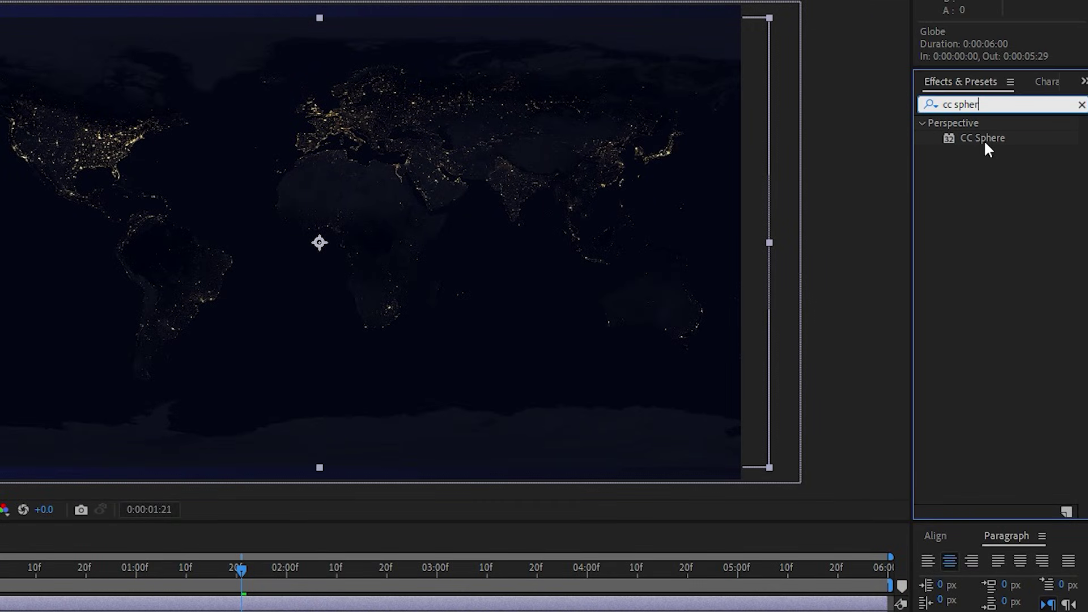
drag(984, 140, 135, 456)
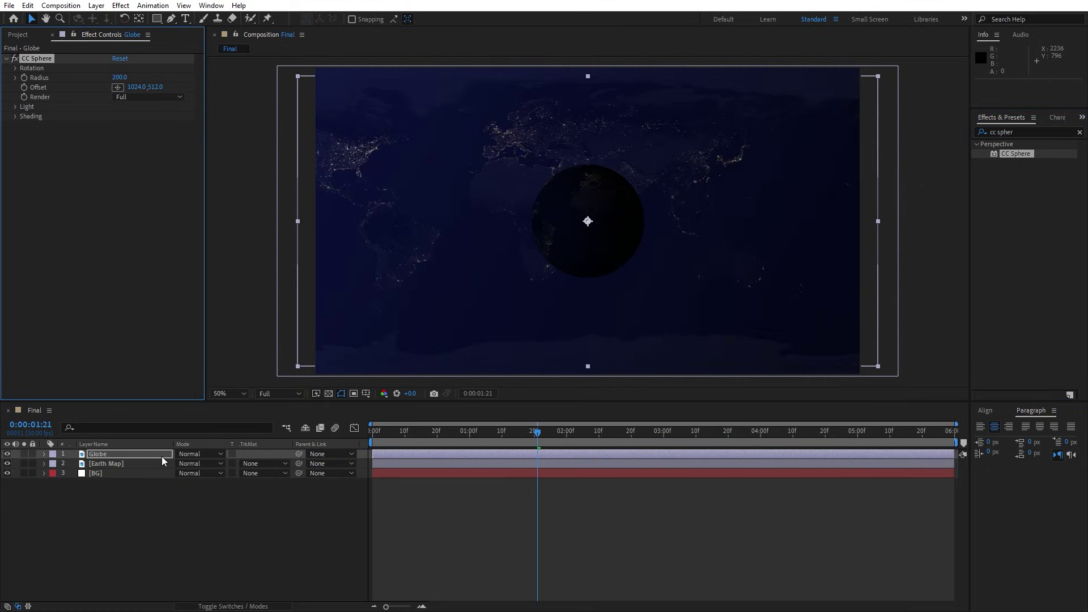
Go to 0:00:01:00 and set the CC Sphere radius to 500.
drag(491, 439, 469, 441)
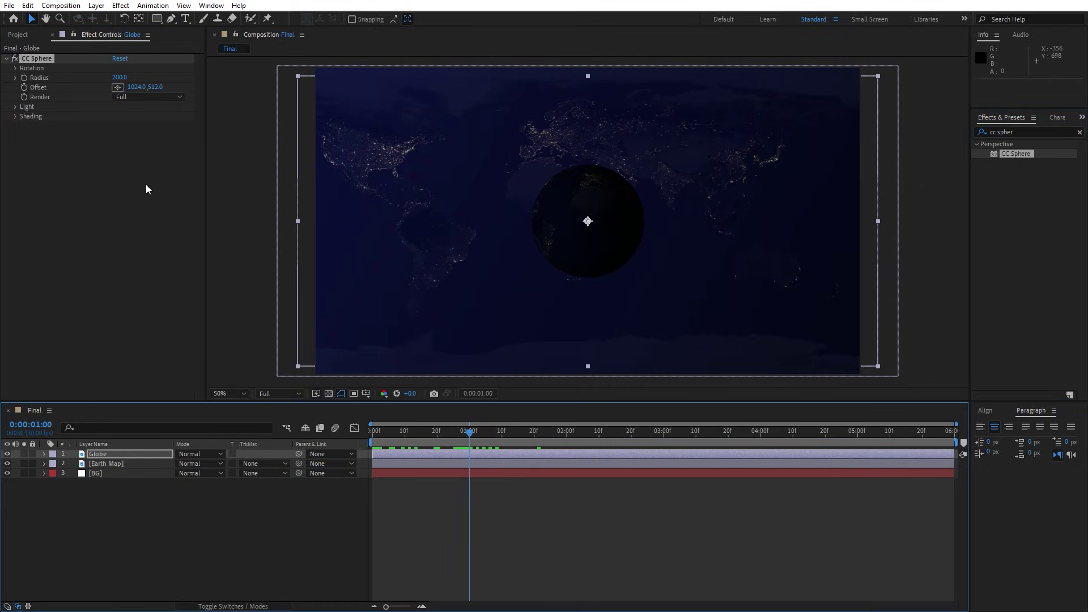
click(126, 79)
text(500)
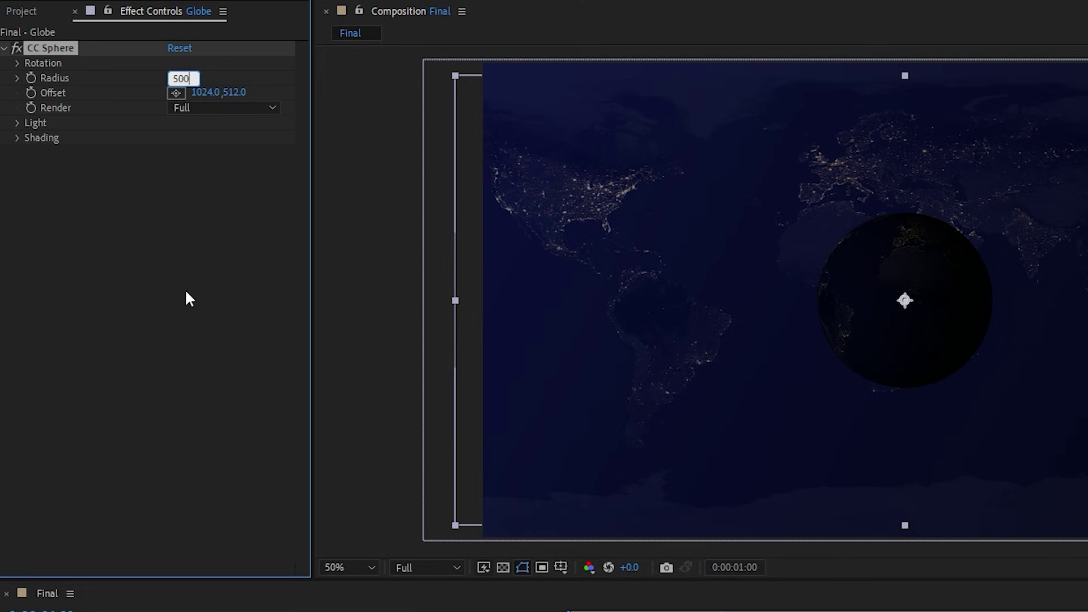
click(188, 318)
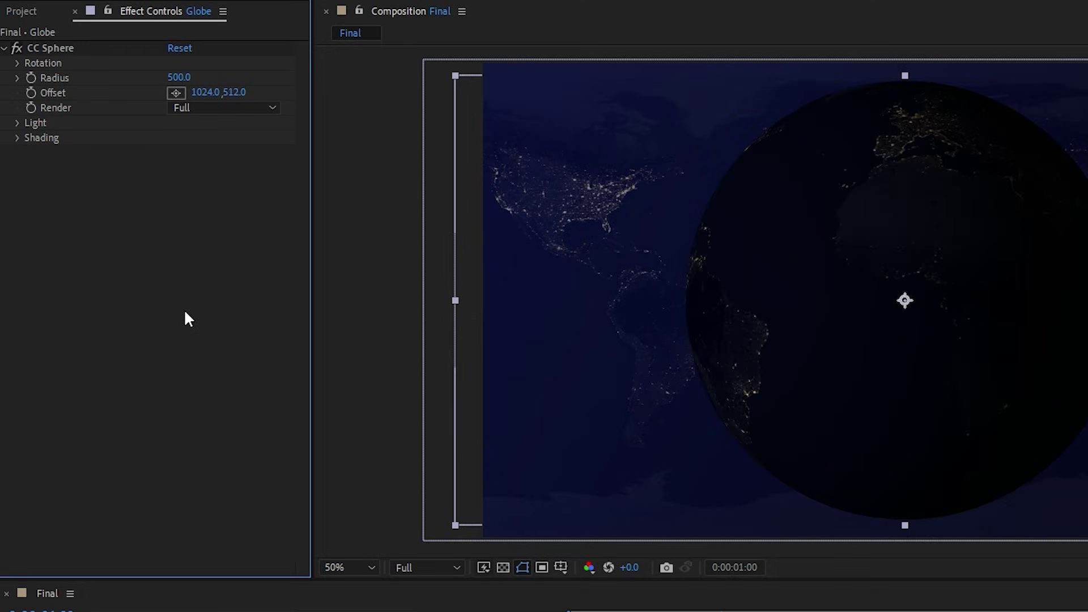
Set the CC Sphere shading to Ambient 20, Specular 100, Roughness 0.154 and Reflective 1.
click(17, 137)
click(176, 152)
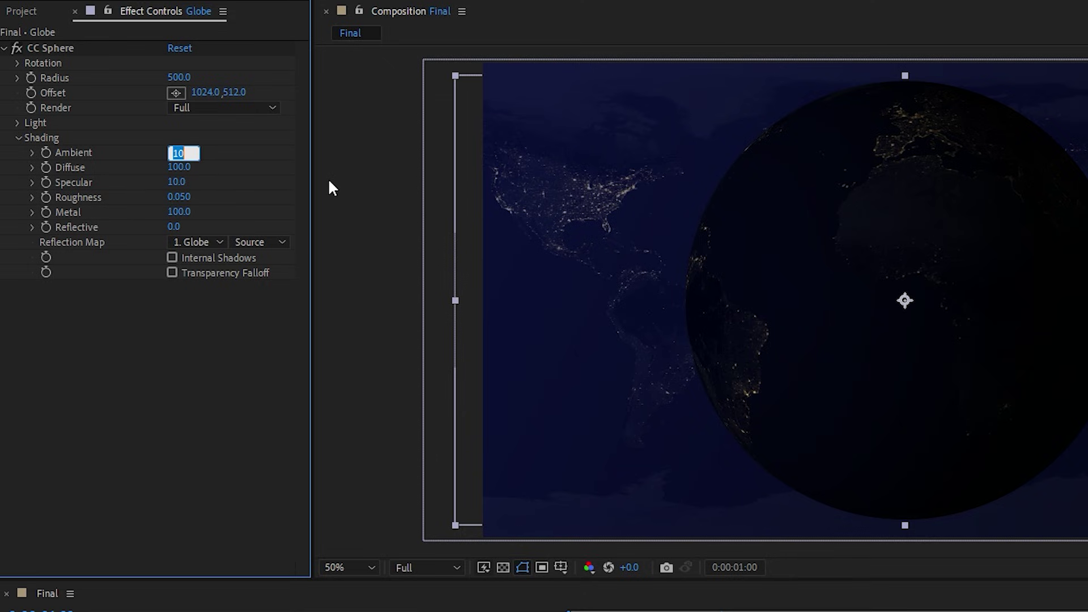
text(20)
click(219, 318)
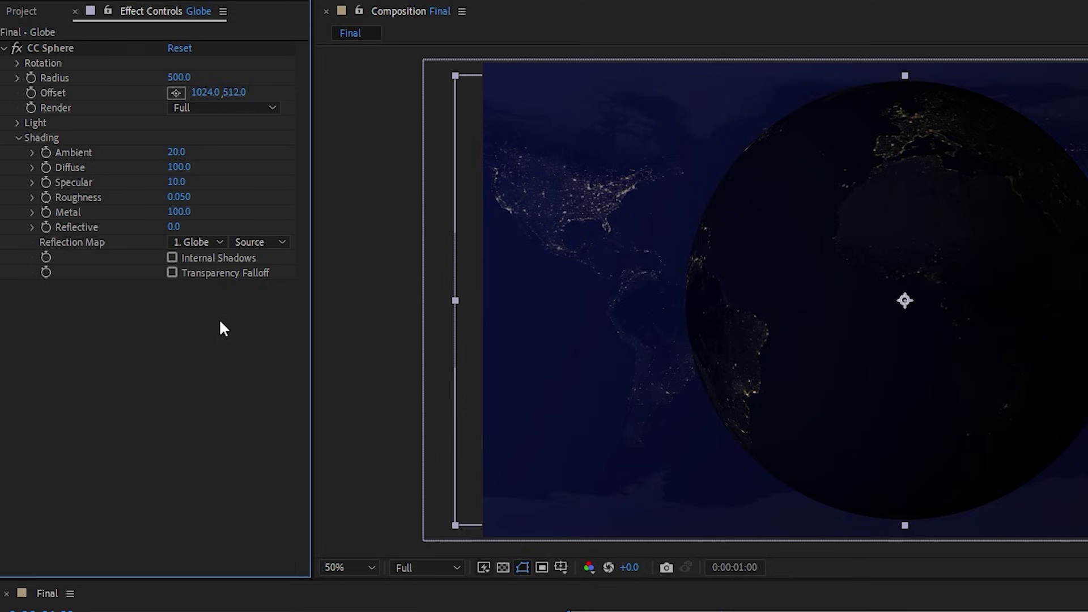
click(176, 182)
text(100)
click(119, 470)
drag(177, 198, 293, 221)
click(182, 228)
text(1)
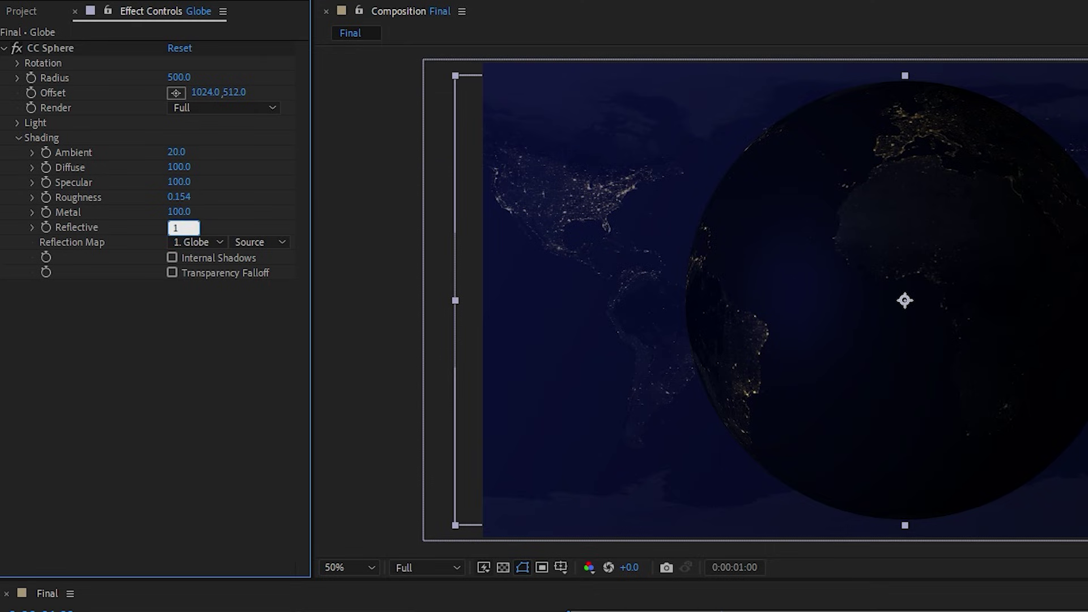
key(Return)
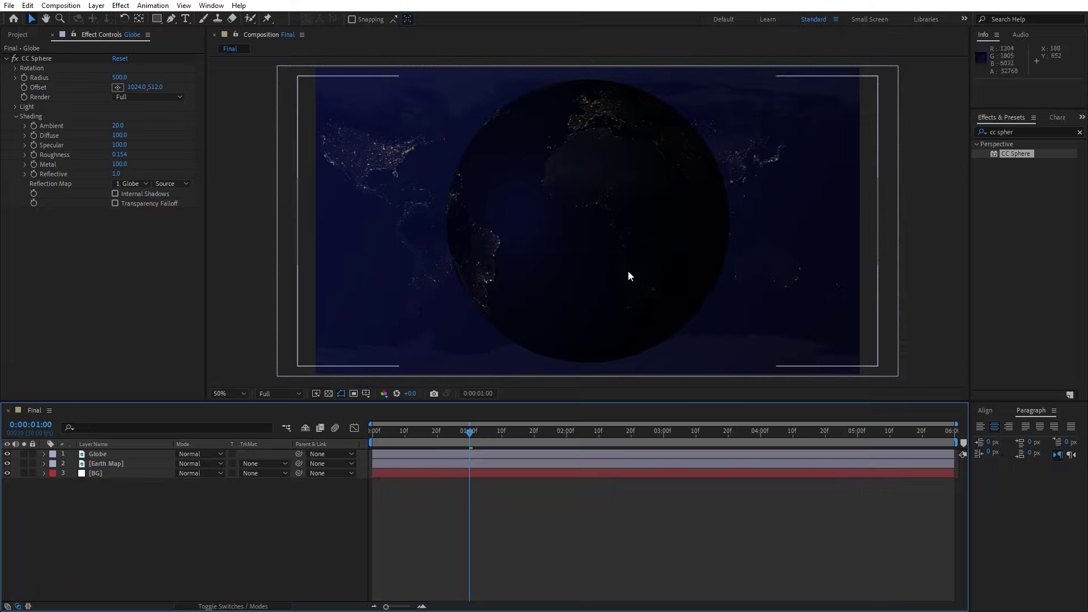
Find the Exposure effect by searching for "expos", apply it to the Globe after CC Sphere, and set its Exposure to 4.
key(ctrl+5)
text(ex)
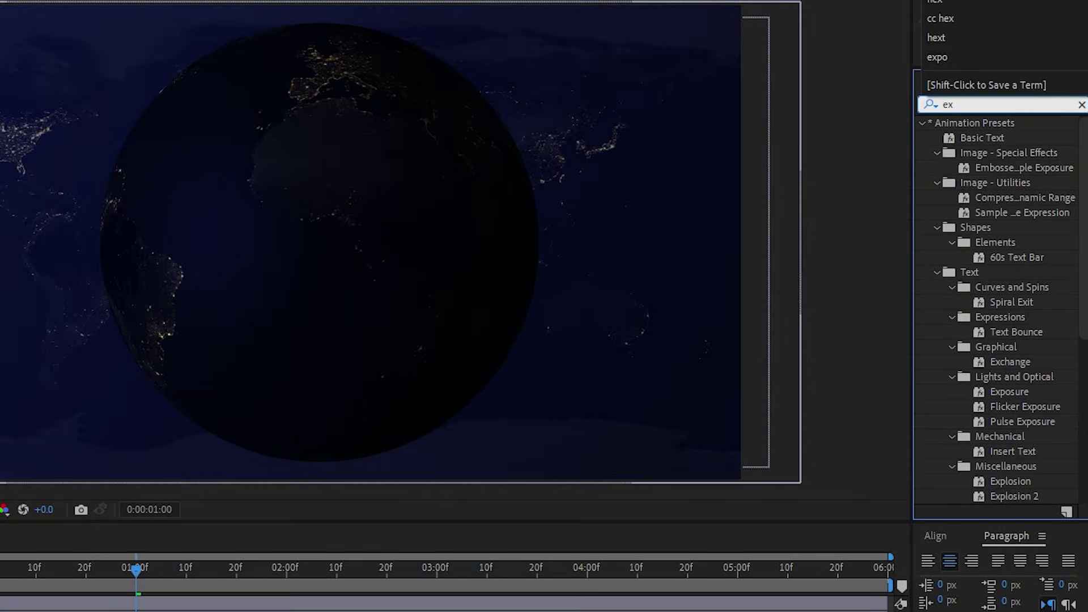
text(pos)
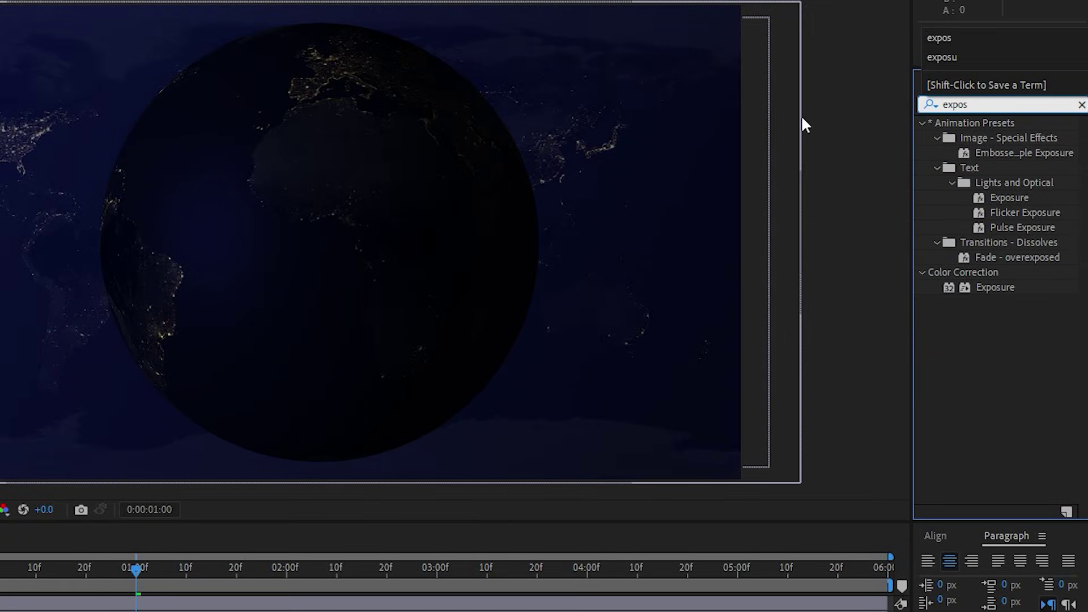
click(996, 287)
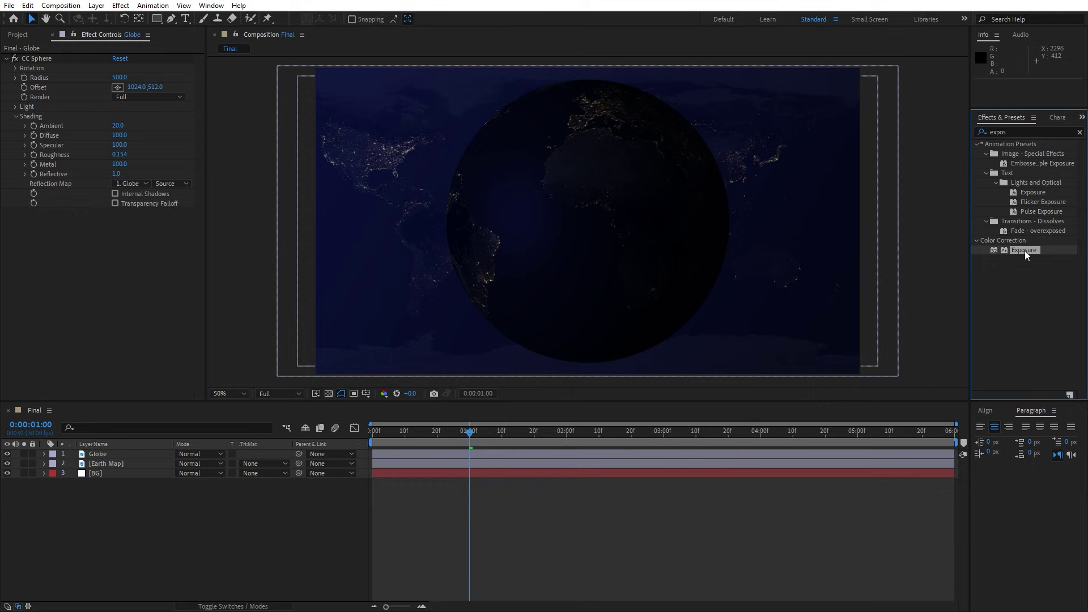
drag(1024, 251, 131, 257)
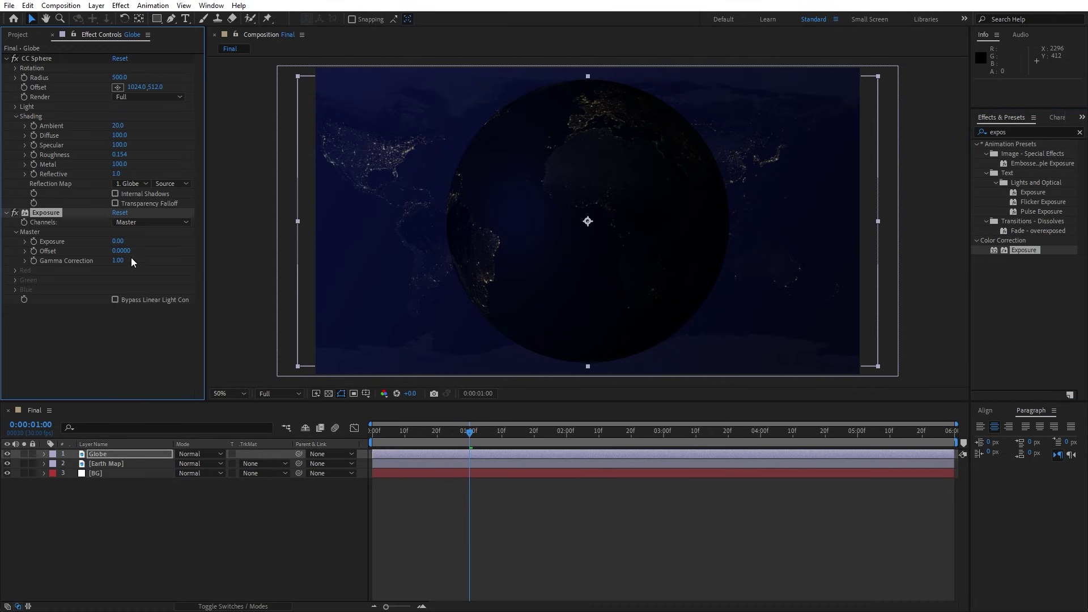
click(117, 242)
text(47)
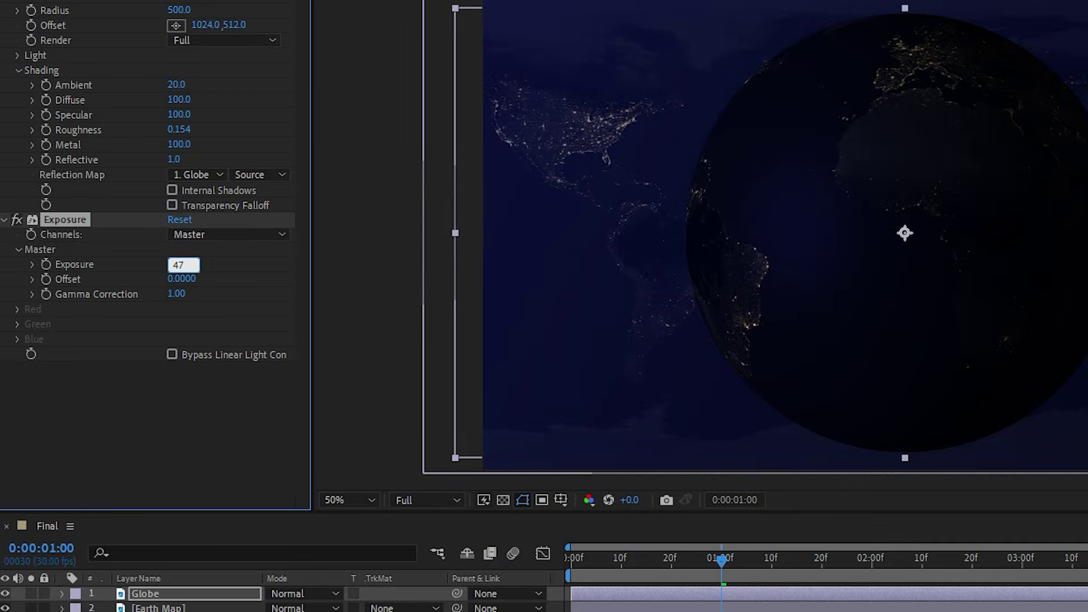
key(Return)
click(672, 568)
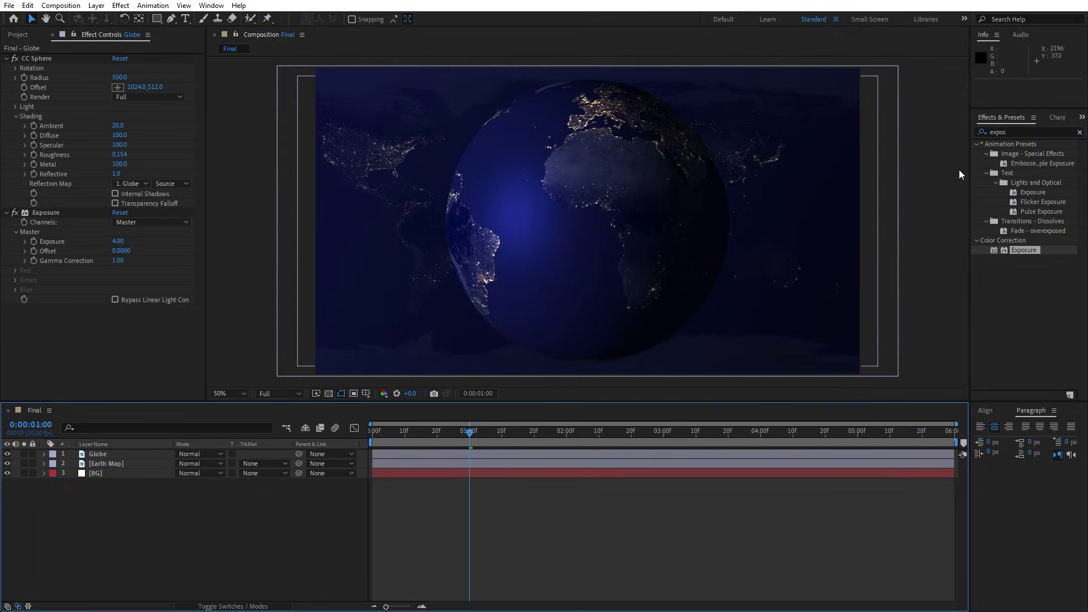
Find the Drop Shadow effect by searching for "drop s" and apply it to the Globe layer.
click(1079, 132)
text(drop )
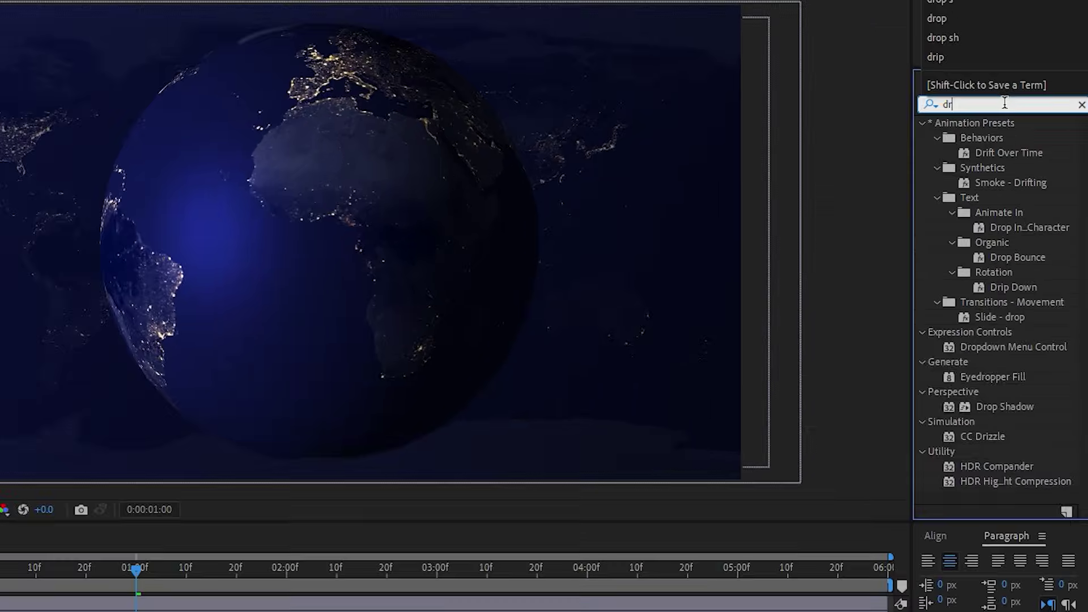
text(s)
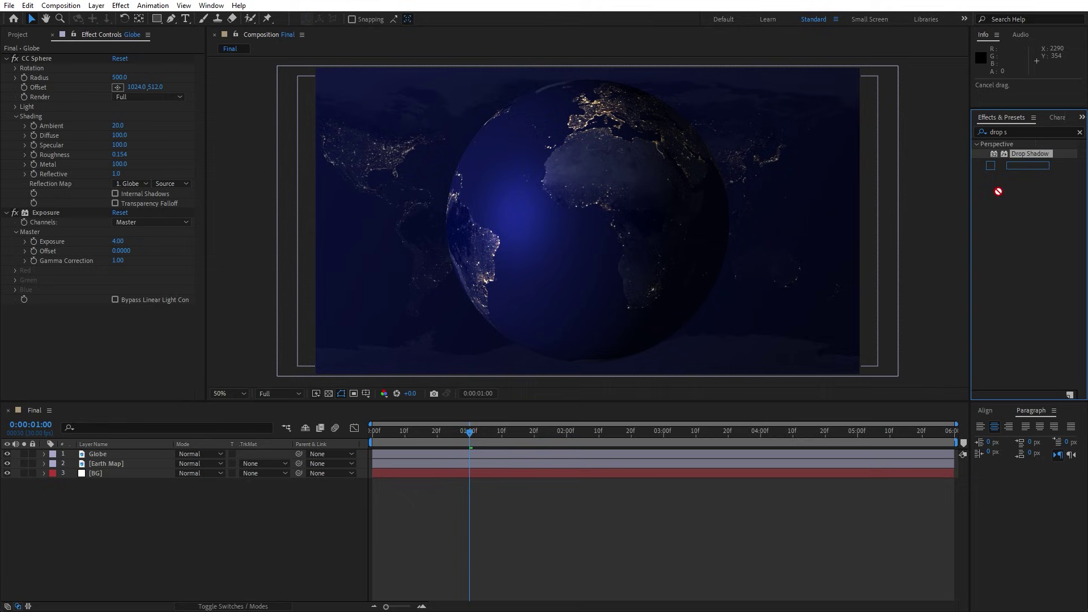
drag(967, 150, 128, 456)
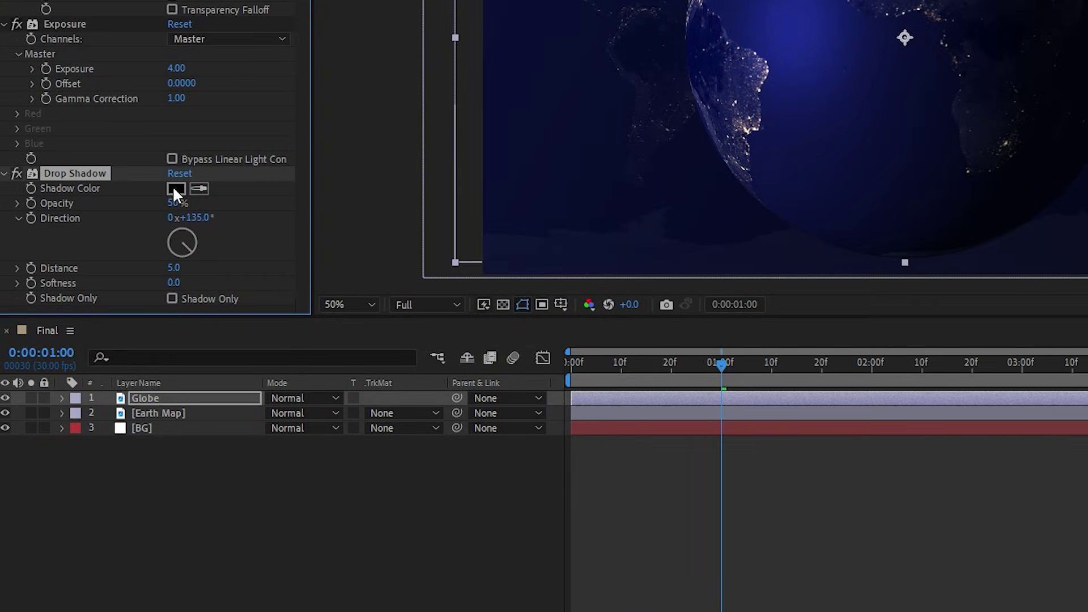
Set the Globe's Drop Shadow color to 41529B.
click(175, 190)
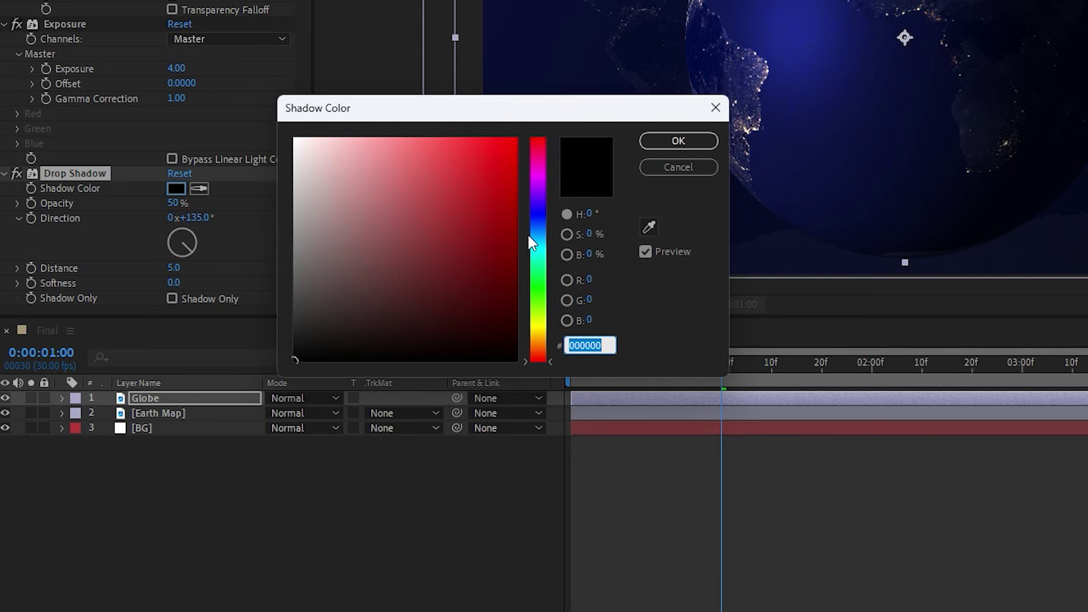
text(4152)
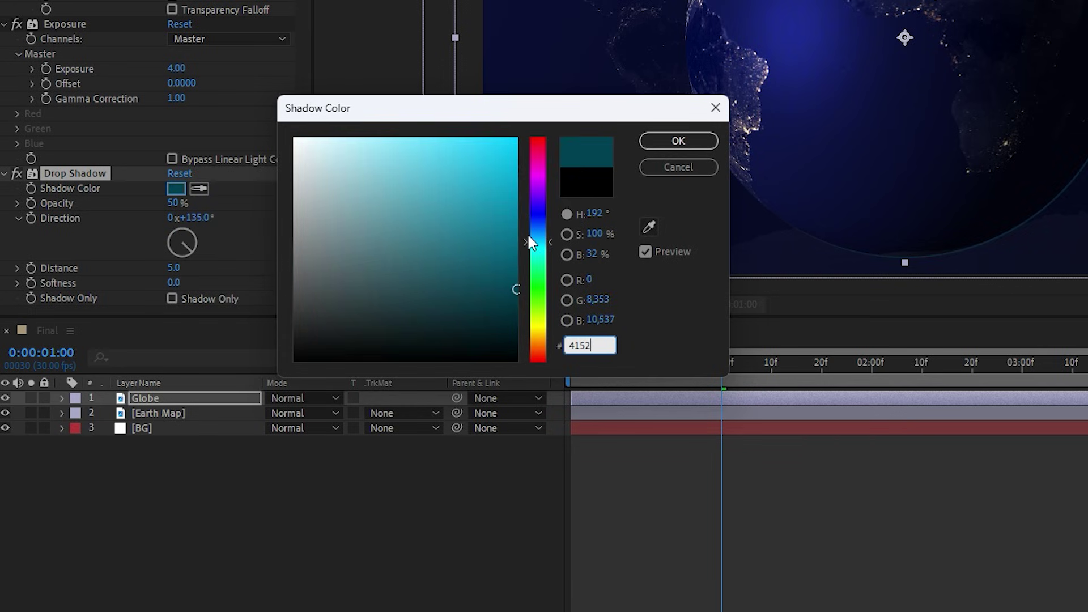
text(9B)
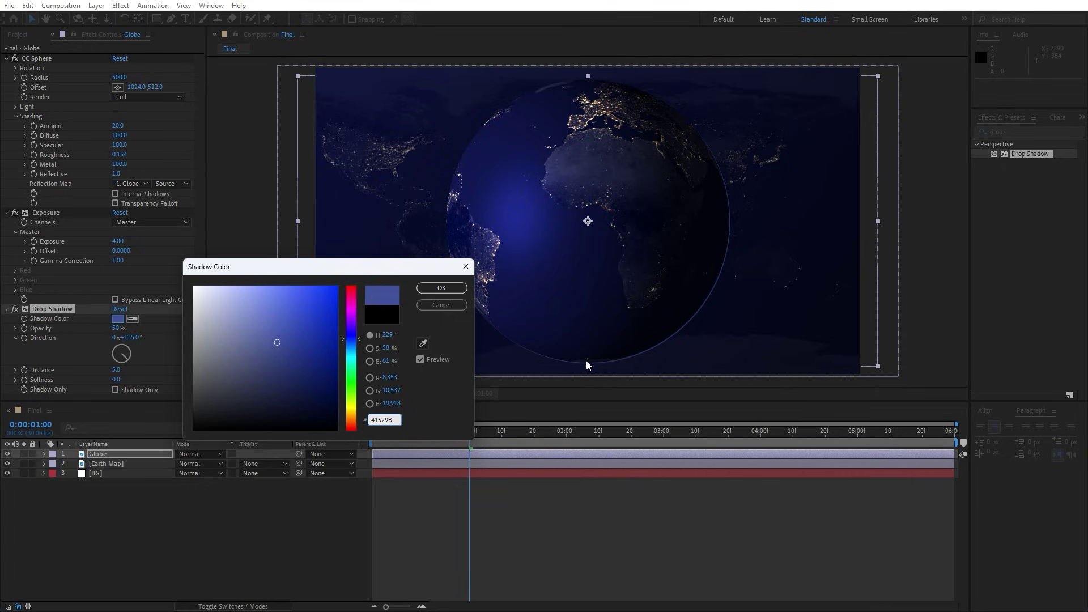
click(447, 289)
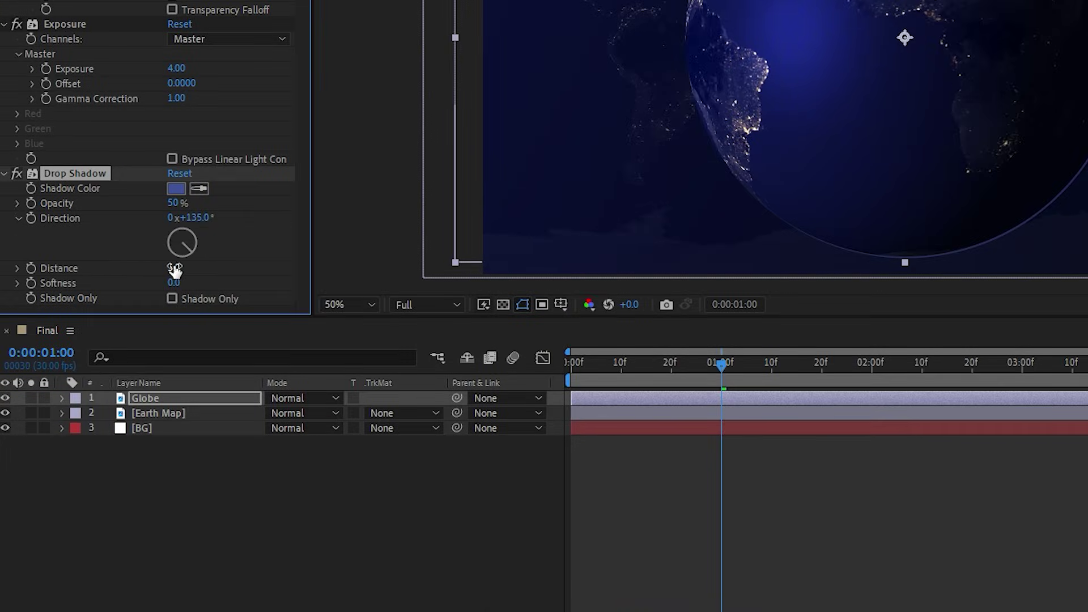
Set the Globe's Drop Shadow Distance to 0 and Softness to 340.
click(117, 369)
click(174, 283)
text(340)
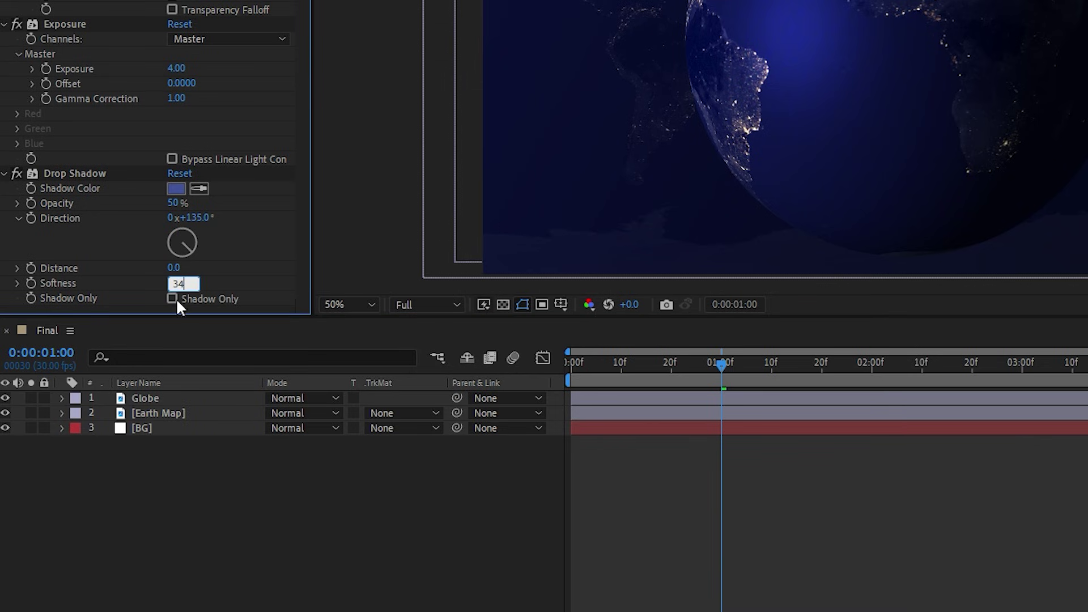
click(254, 529)
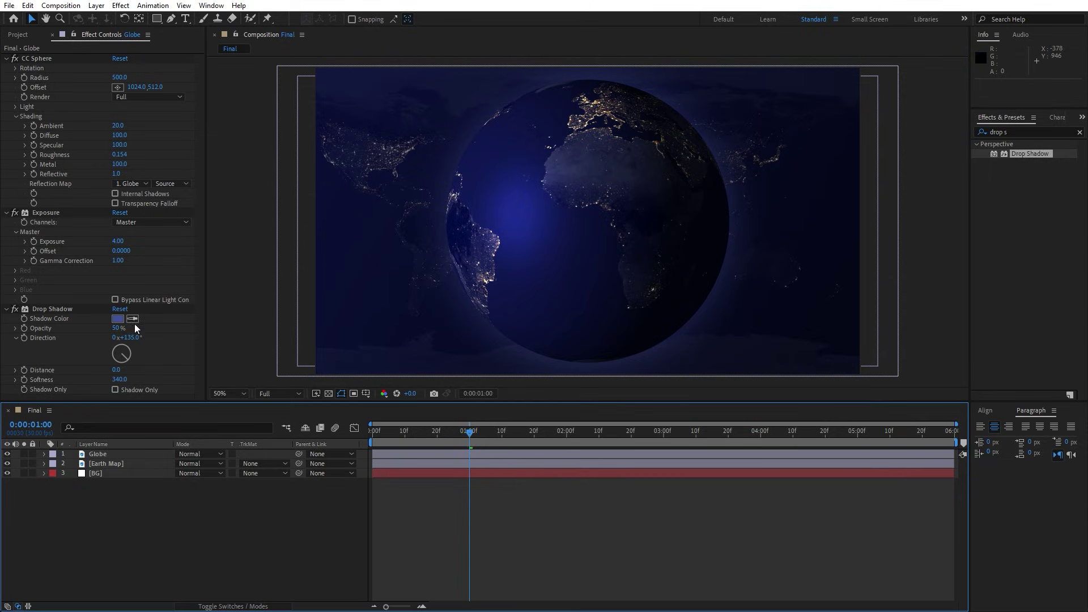
click(117, 318)
mouse_move(289, 337)
mouse_down()
mouse_move(334, 284)
mouse_move(305, 286)
mouse_move(335, 282)
mouse_up()
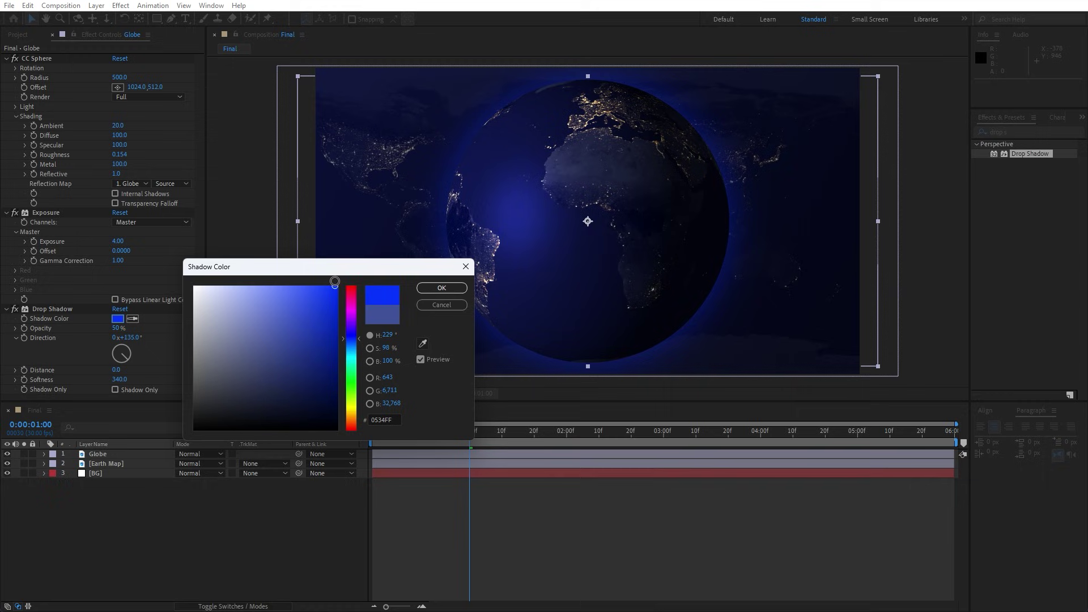
click(454, 307)
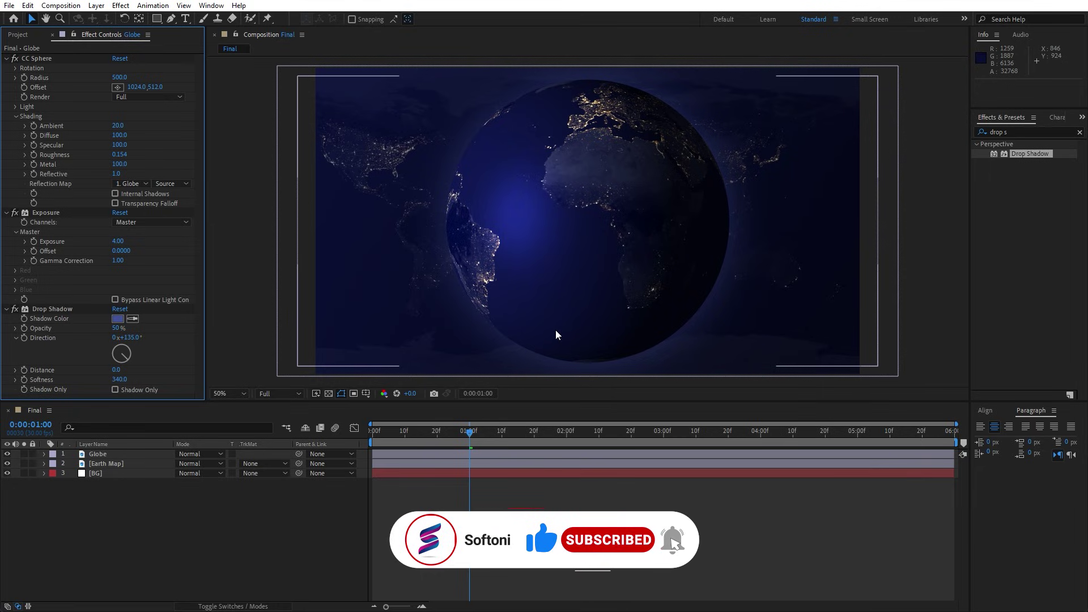
At 0:00:00:00, enable keyframing on the Globe's CC Sphere Rotation Y and set it to 100°.
drag(467, 433, 366, 440)
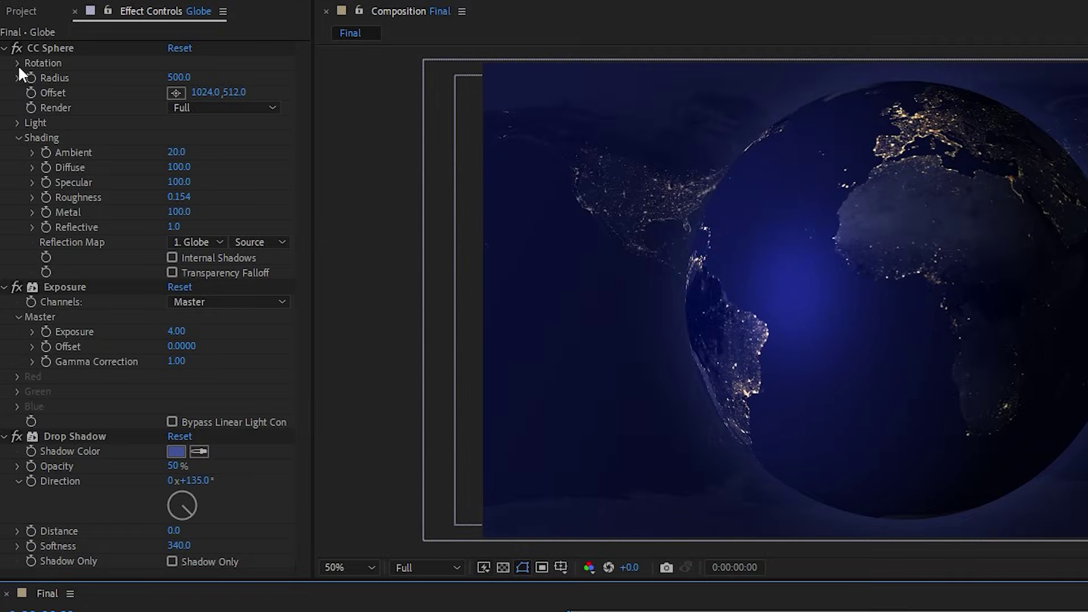
click(17, 63)
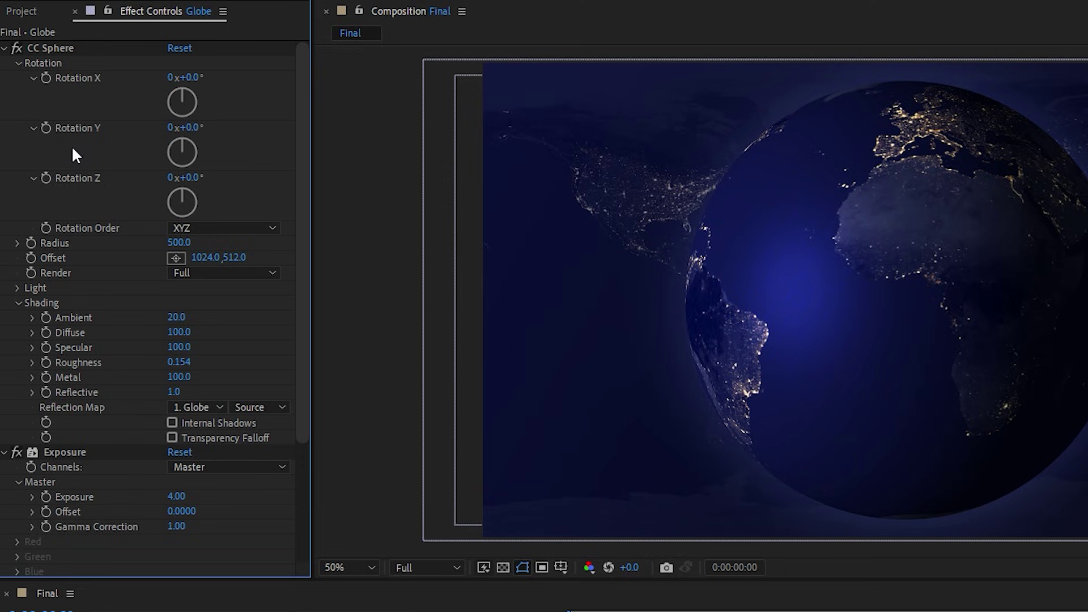
click(45, 130)
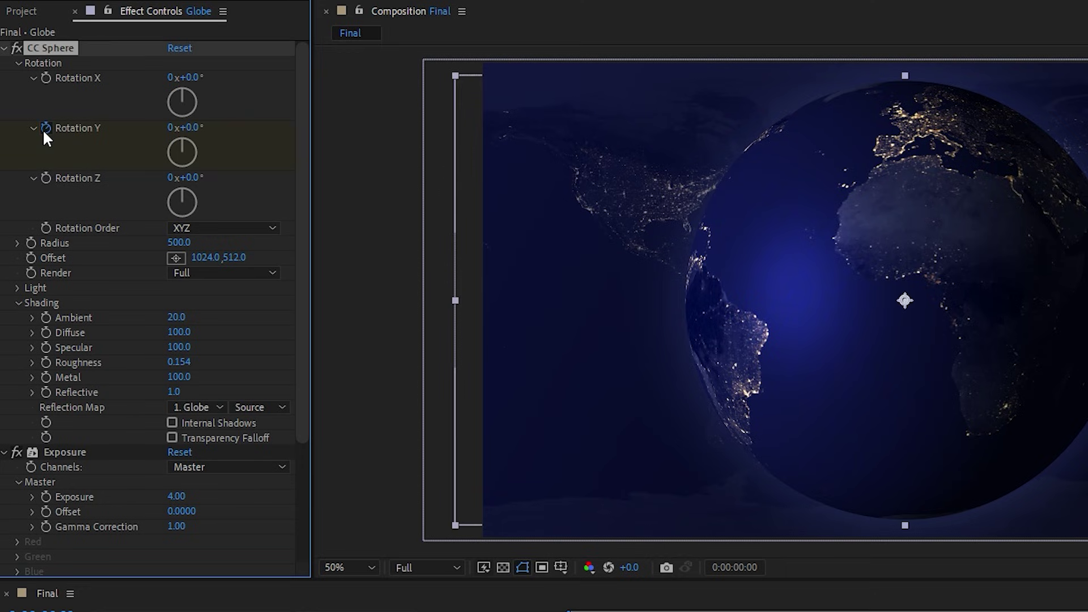
click(191, 129)
text(100)
key(Return)
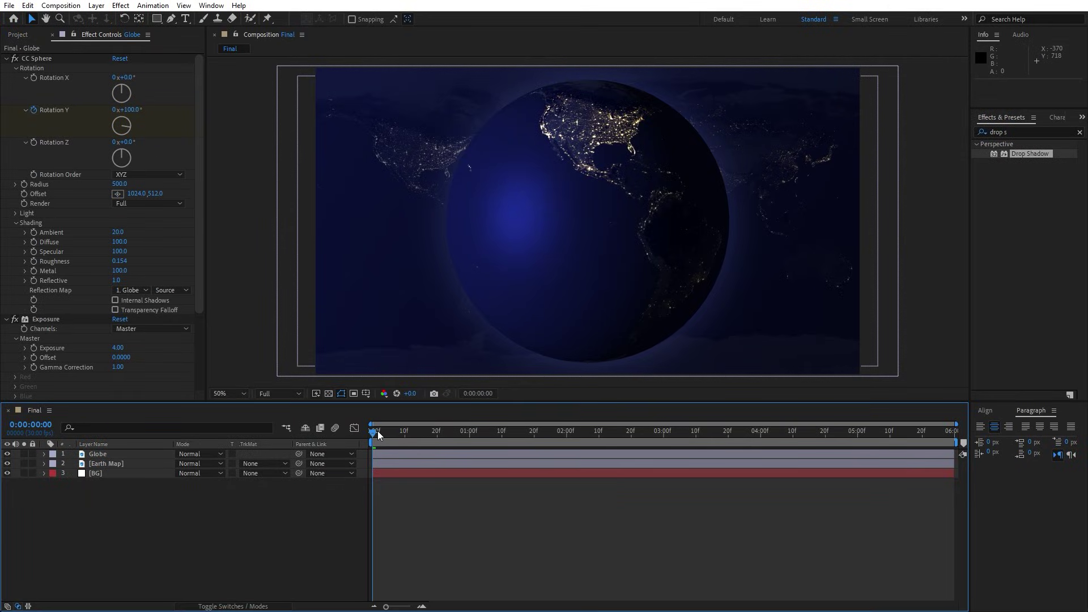
At 0:00:05:29, set the Globe's CC Sphere Rotation Y to 1x+100° and preview the spin.
drag(376, 435, 968, 427)
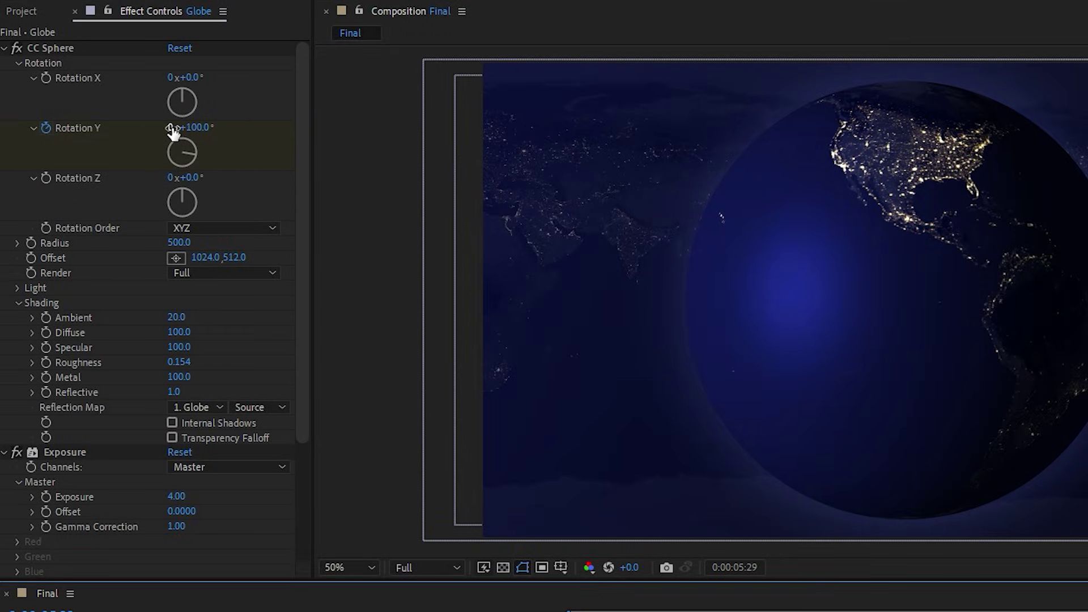
click(172, 127)
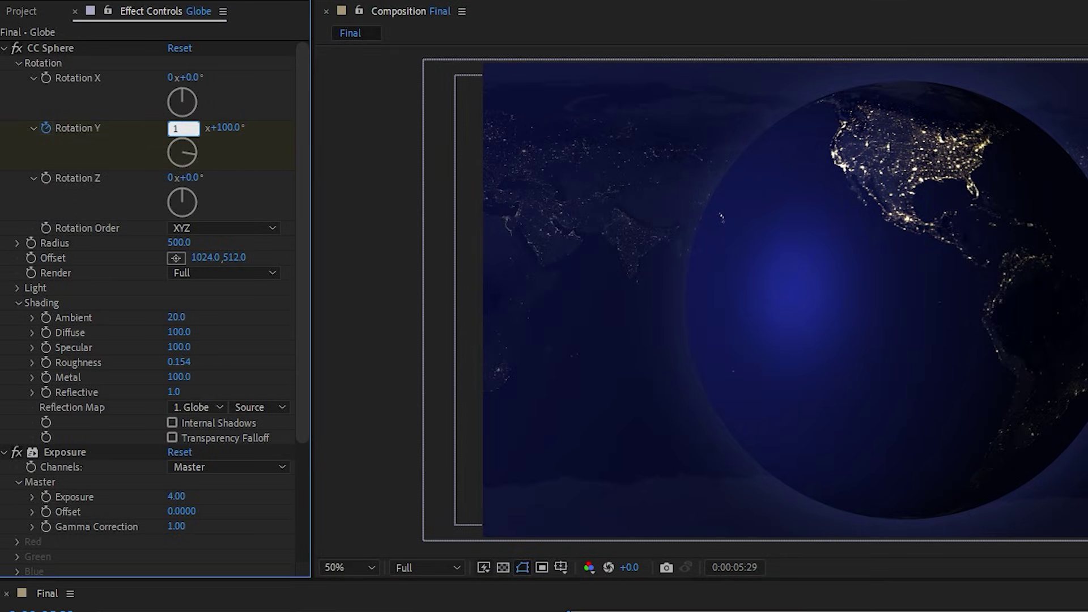
text(1)
key(Return)
mouse_move(408, 433)
mouse_down()
mouse_move(405, 444)
mouse_move(394, 436)
mouse_up()
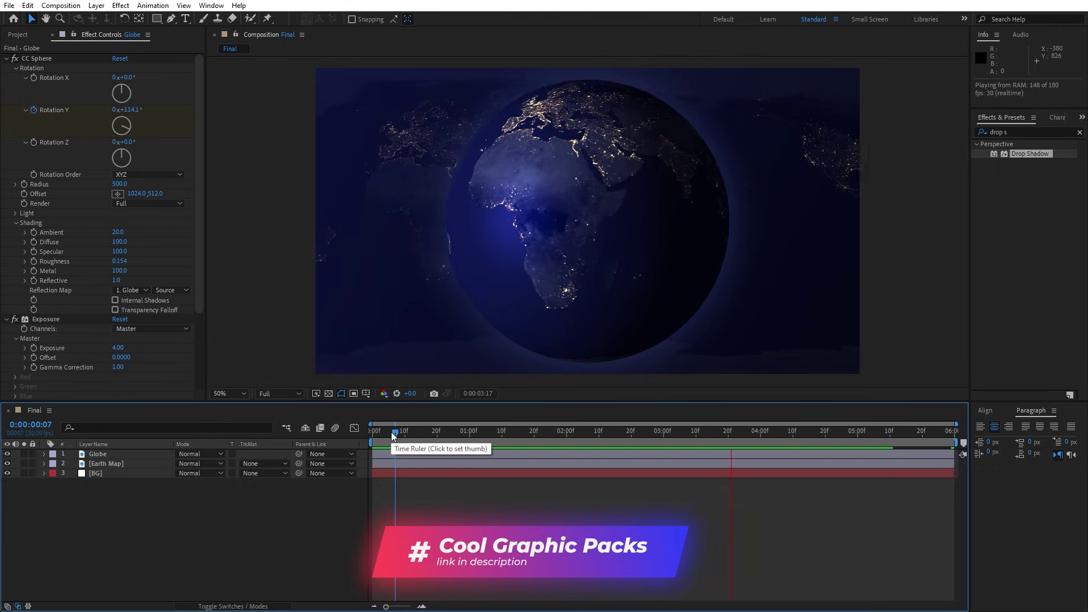
click(660, 432)
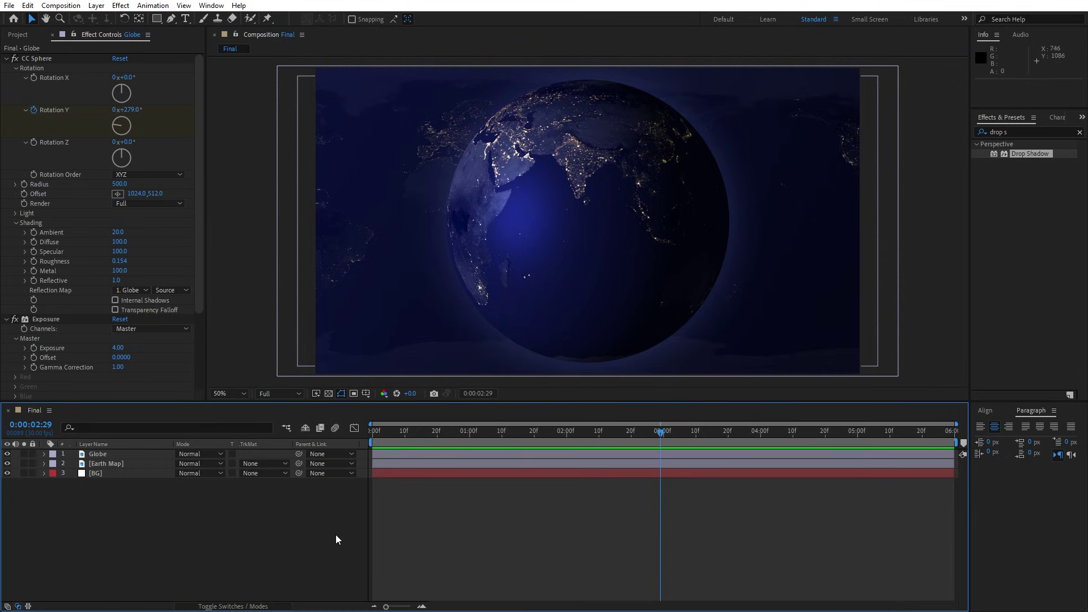
Create a white 1920 x 1080 px solid layer named Dots in the Final composition.
right_click(182, 528)
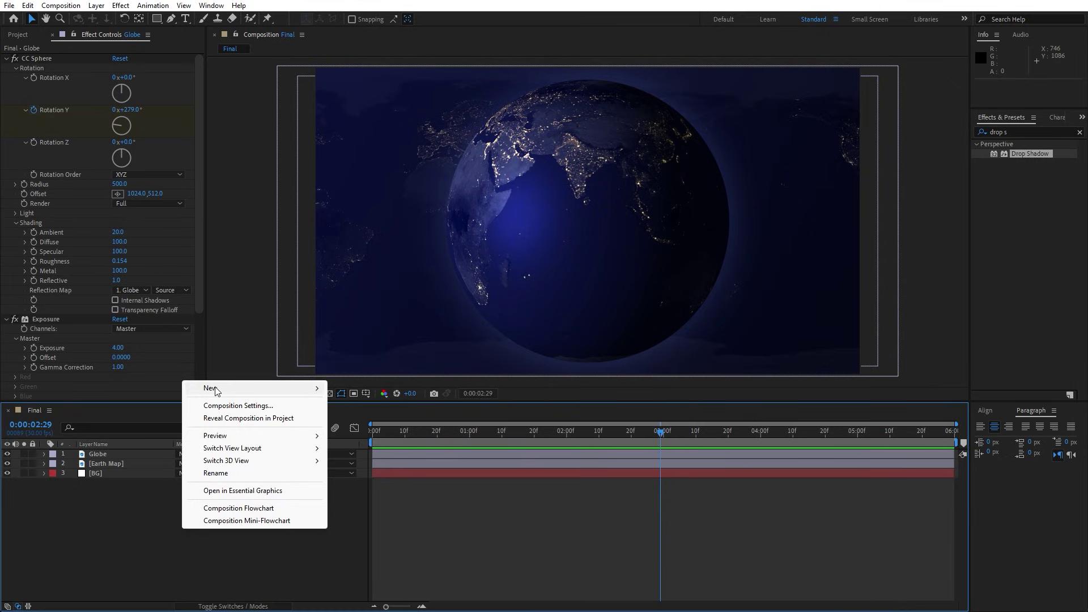
mouse_move(209, 388)
click(365, 419)
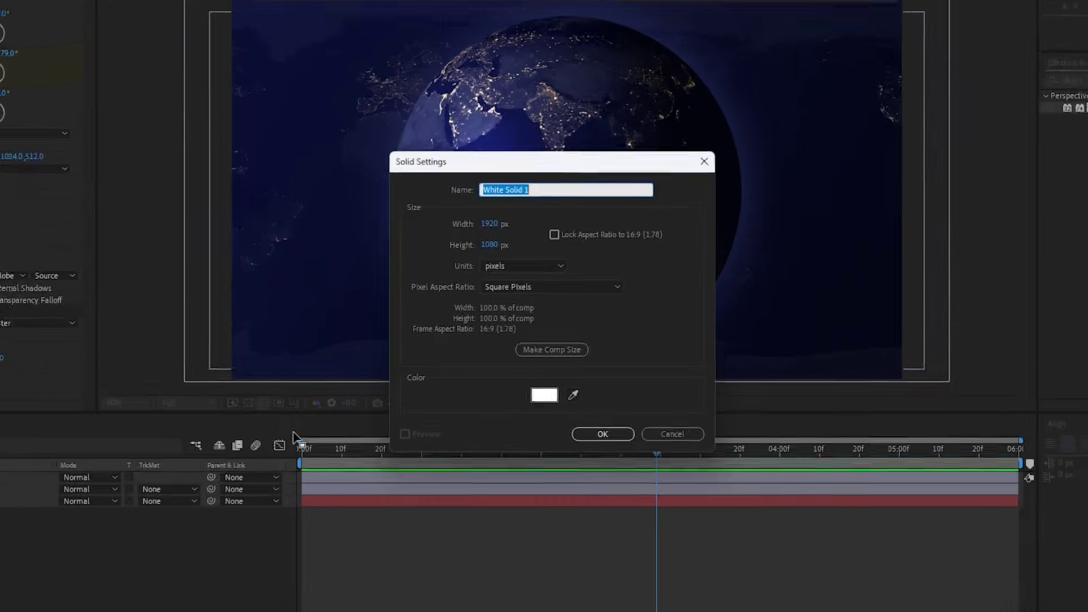
text(Dots)
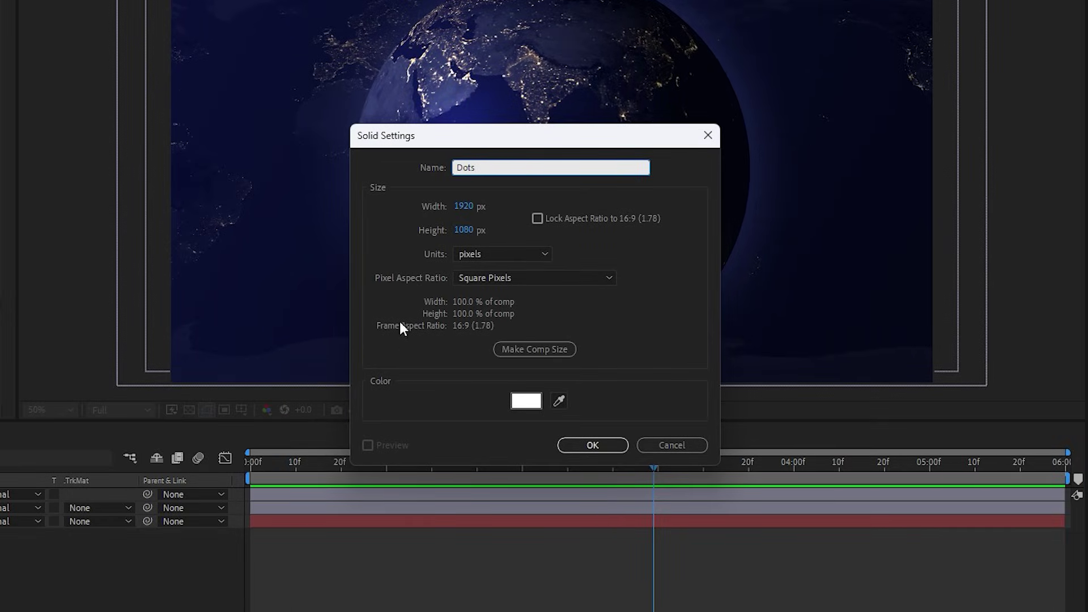
click(592, 444)
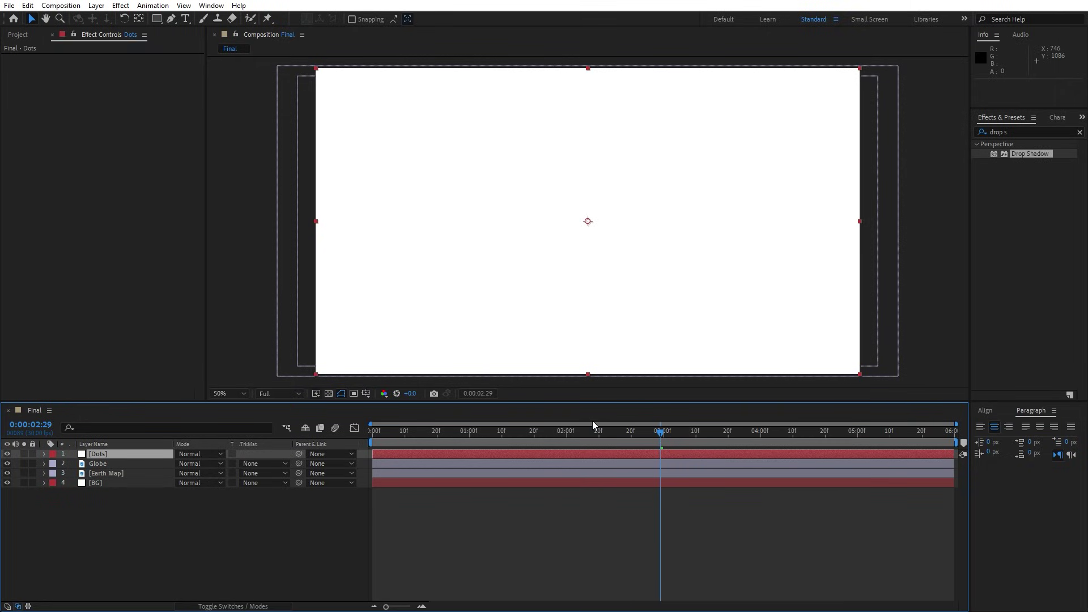
Find the CC Ball Action effect by searching for "ball a" and apply it to the Dots layer.
click(1079, 132)
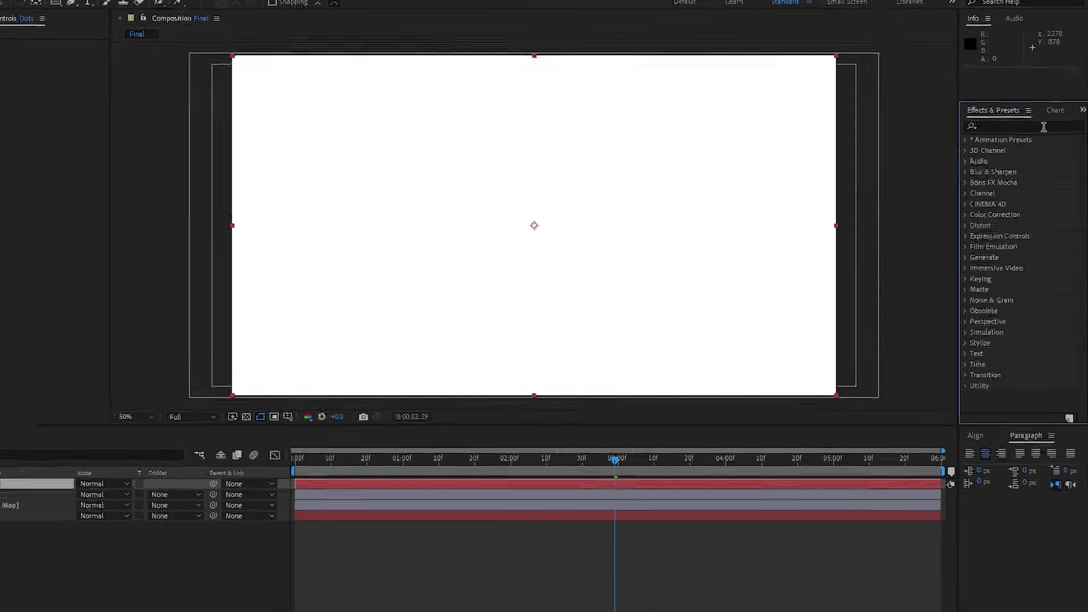
text(ball a)
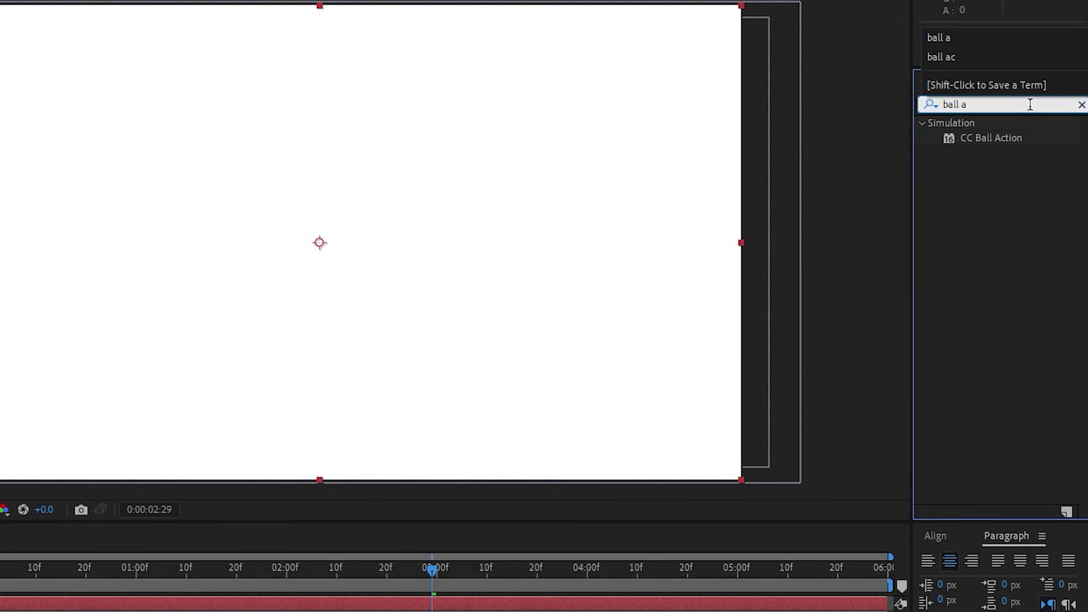
drag(1014, 138, 162, 451)
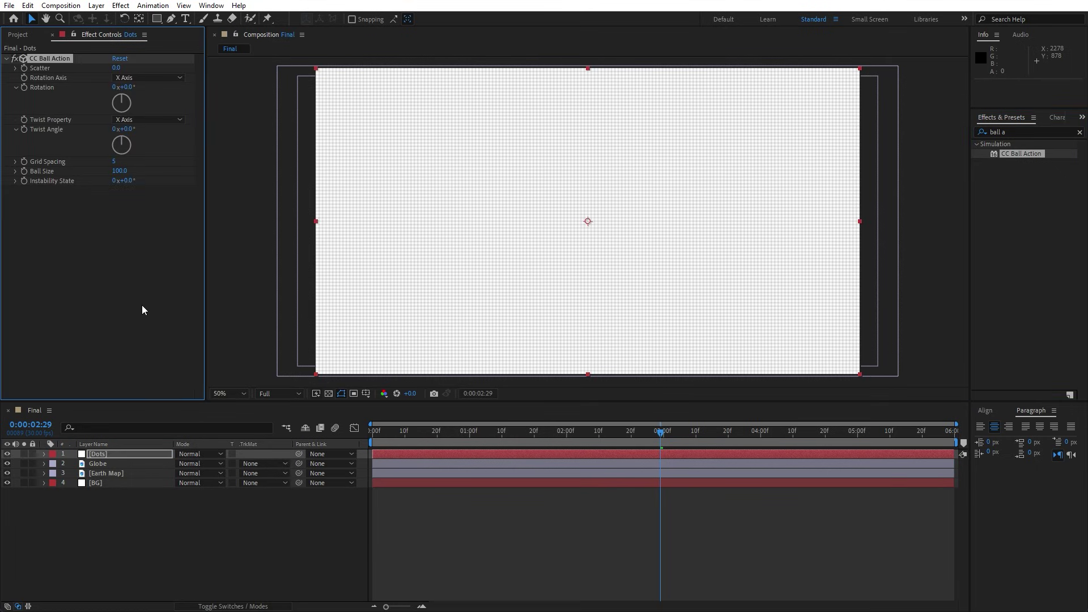
Set the Dots layer's CC Ball Action Grid Spacing to 20 and Ball Size to 7.
click(115, 162)
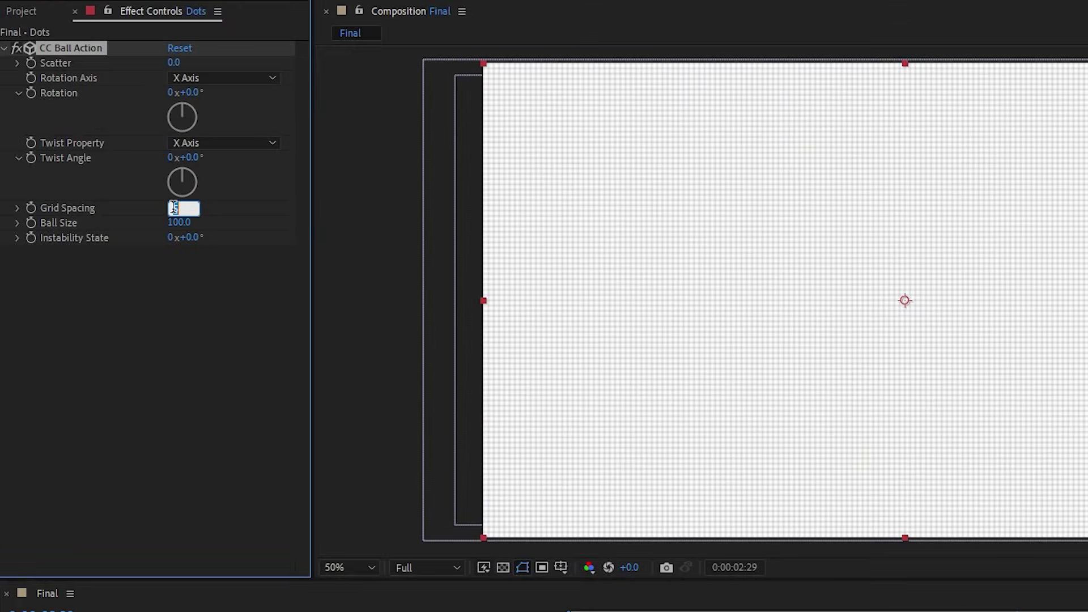
text(20)
click(179, 280)
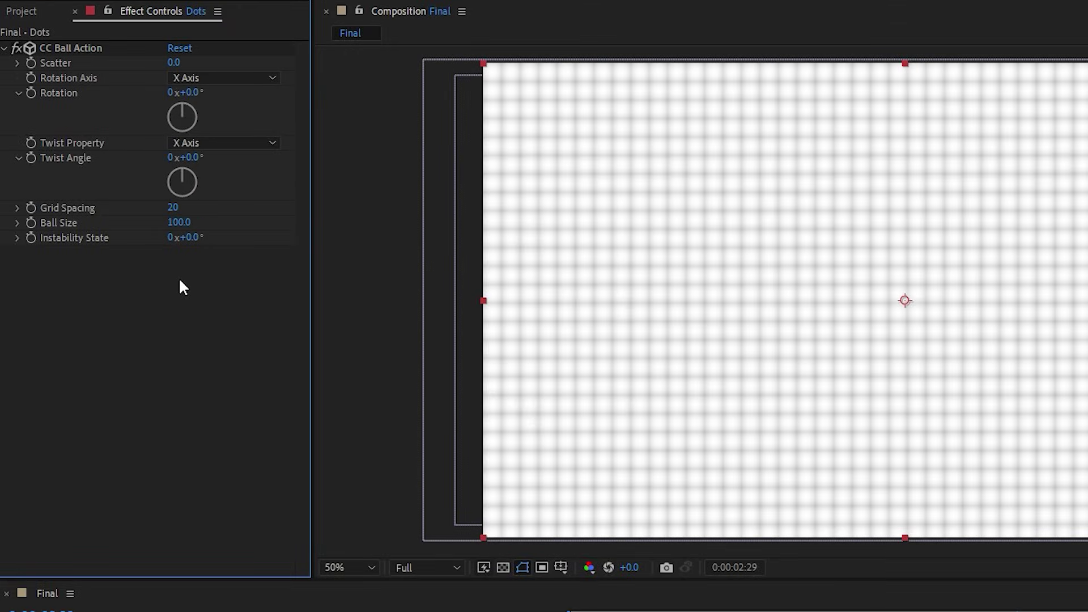
click(180, 223)
text(7)
click(182, 342)
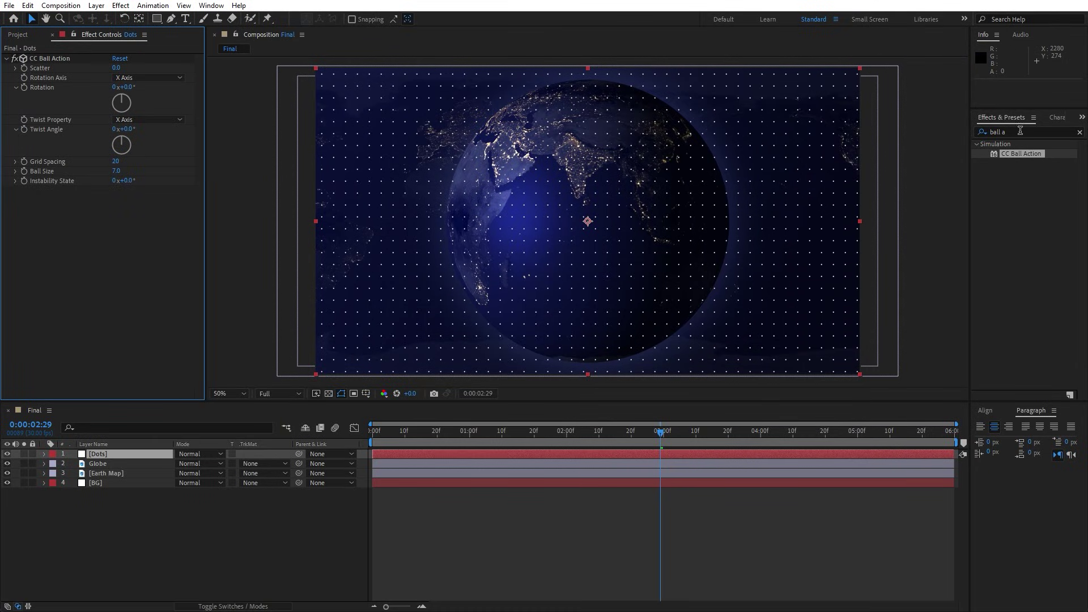
Find the Fill effect by searching for "fill" and apply it to the Dots layer before CC Ball Action.
click(997, 132)
text(fill)
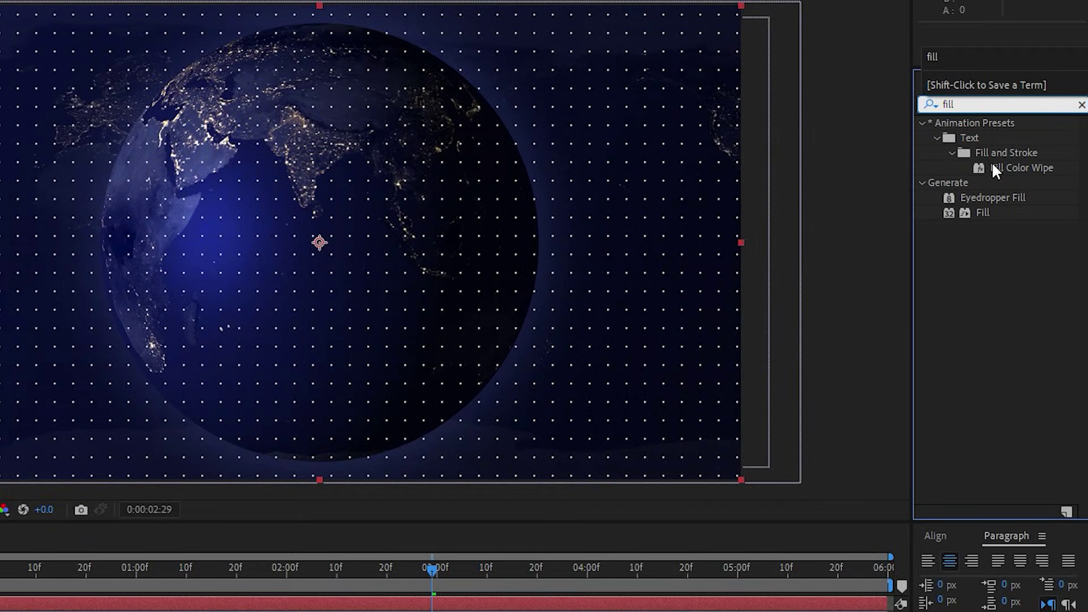
drag(978, 219, 11, 172)
drag(291, 174, 100, 57)
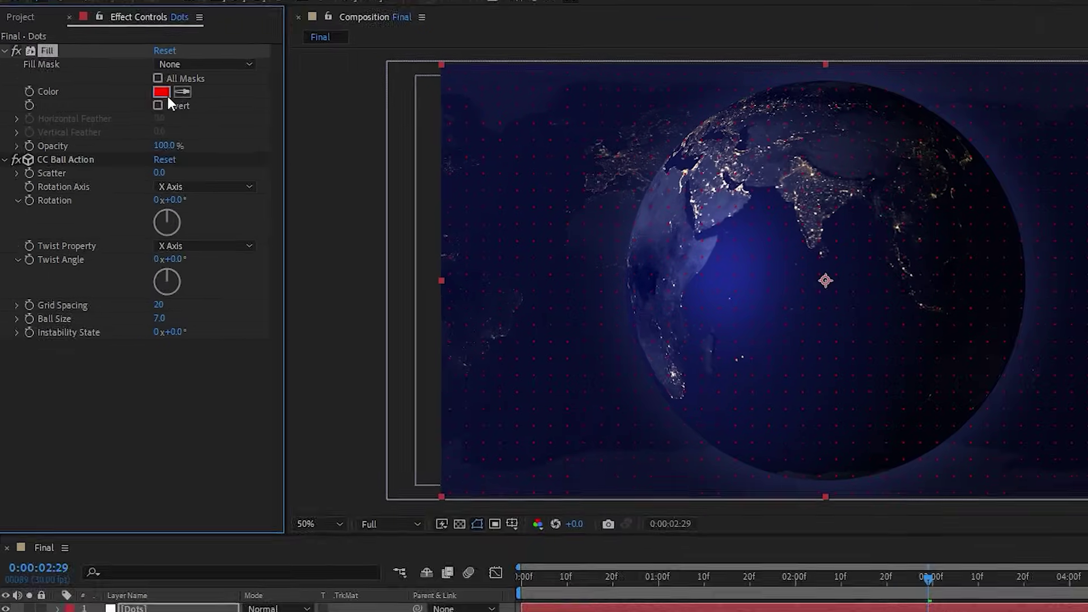
Set the Fill color of the Dots layer to white, FFFFFF.
click(117, 87)
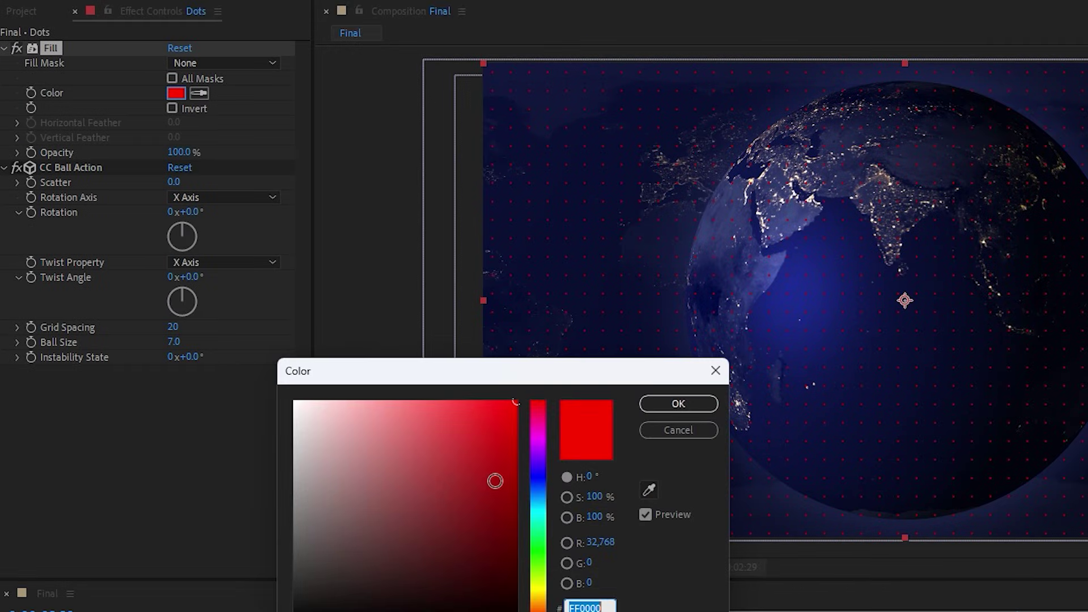
drag(322, 336, 184, 236)
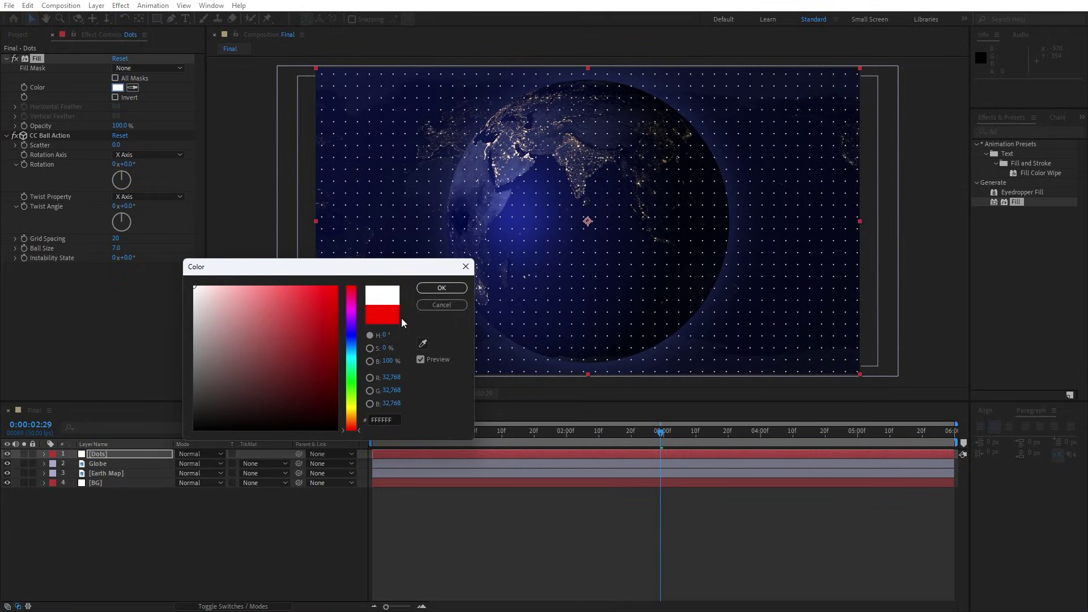
click(435, 289)
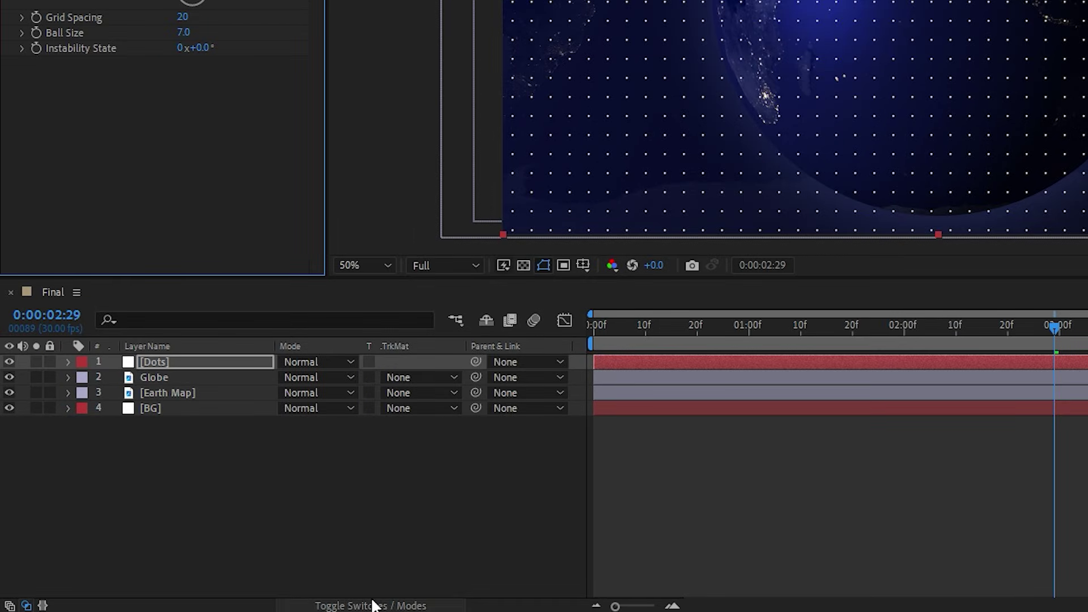
Change the Dots layer's blending mode to Overlay.
click(371, 604)
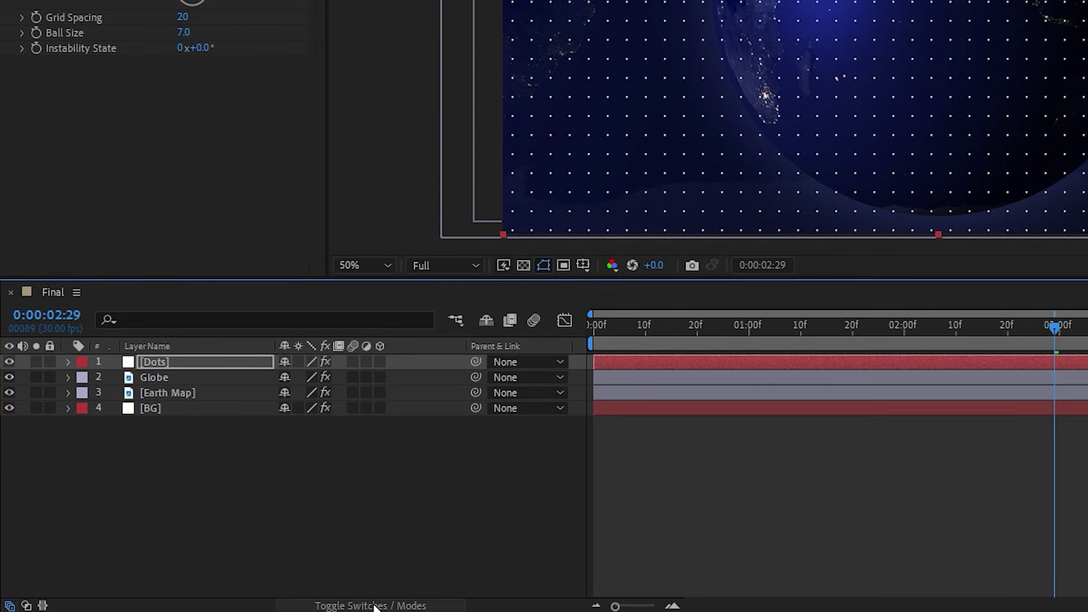
click(372, 604)
click(298, 372)
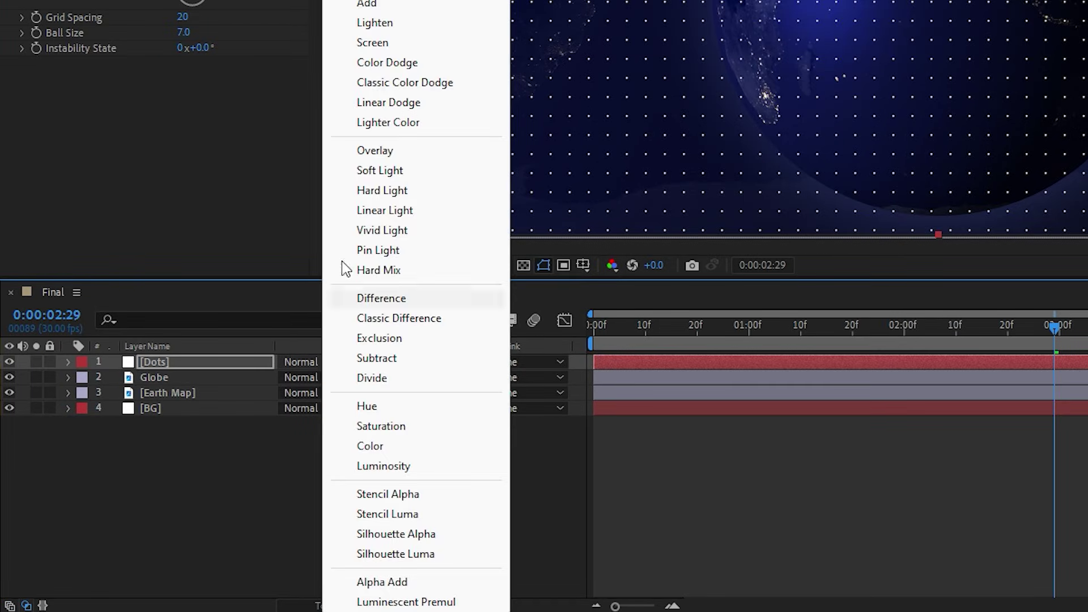
click(378, 152)
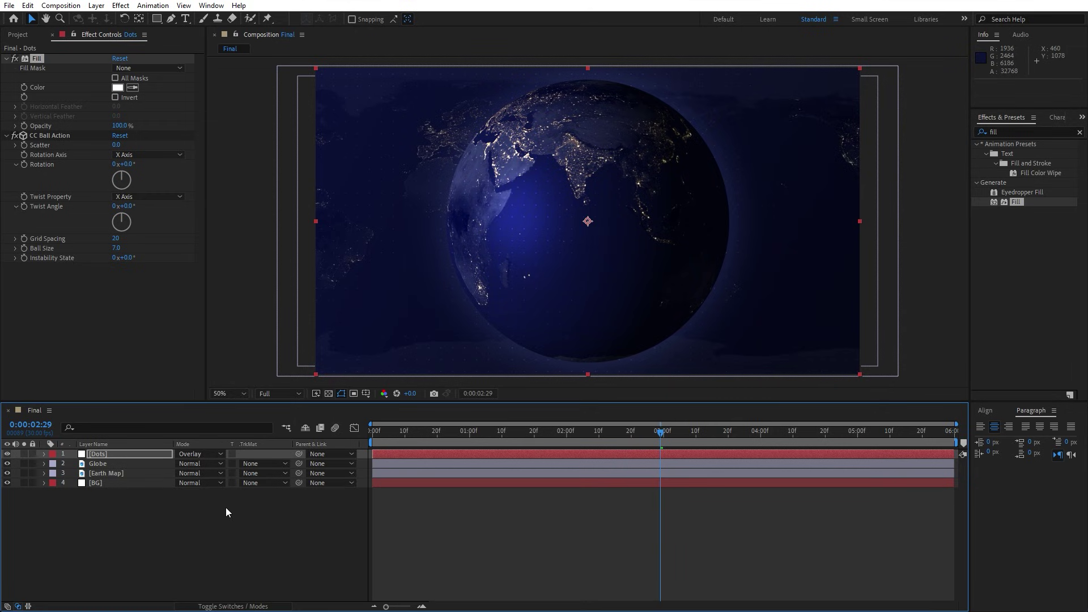
click(112, 521)
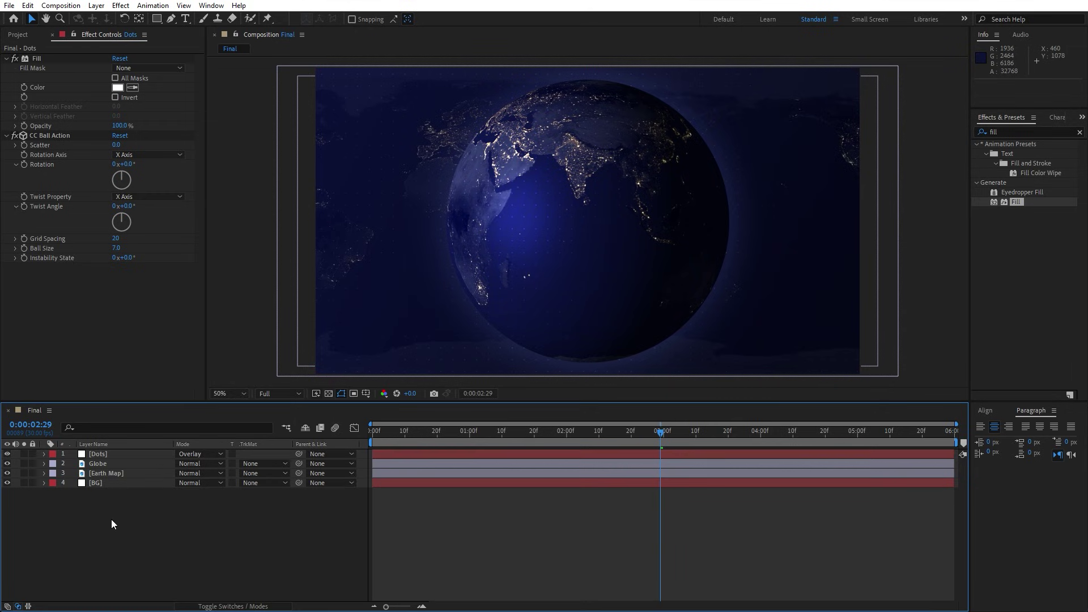
Duplicate the Dots layer in the Final composition.
click(105, 457)
click(28, 6)
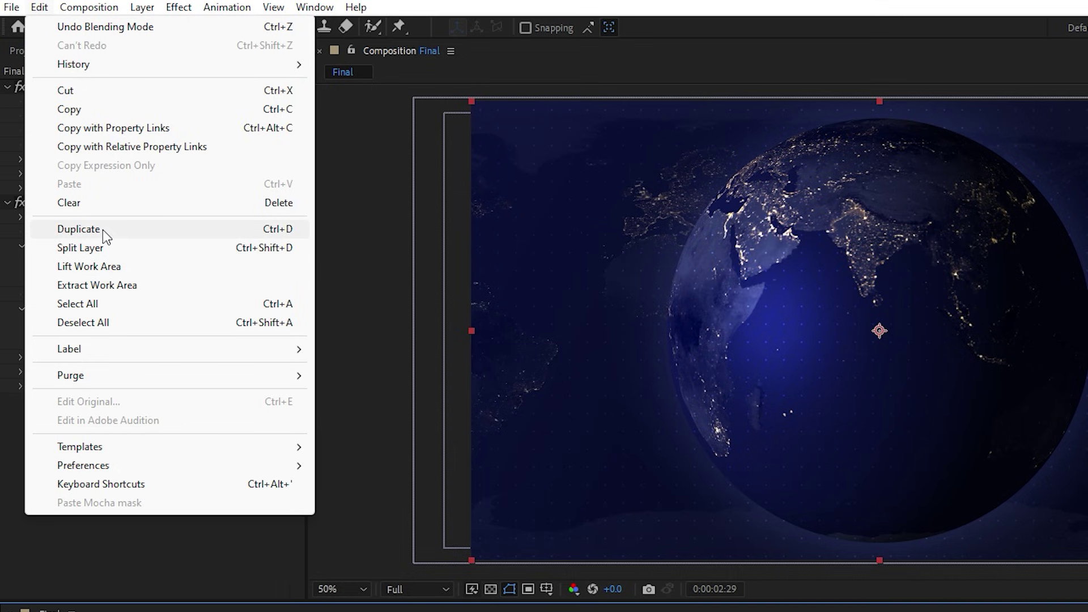
click(103, 229)
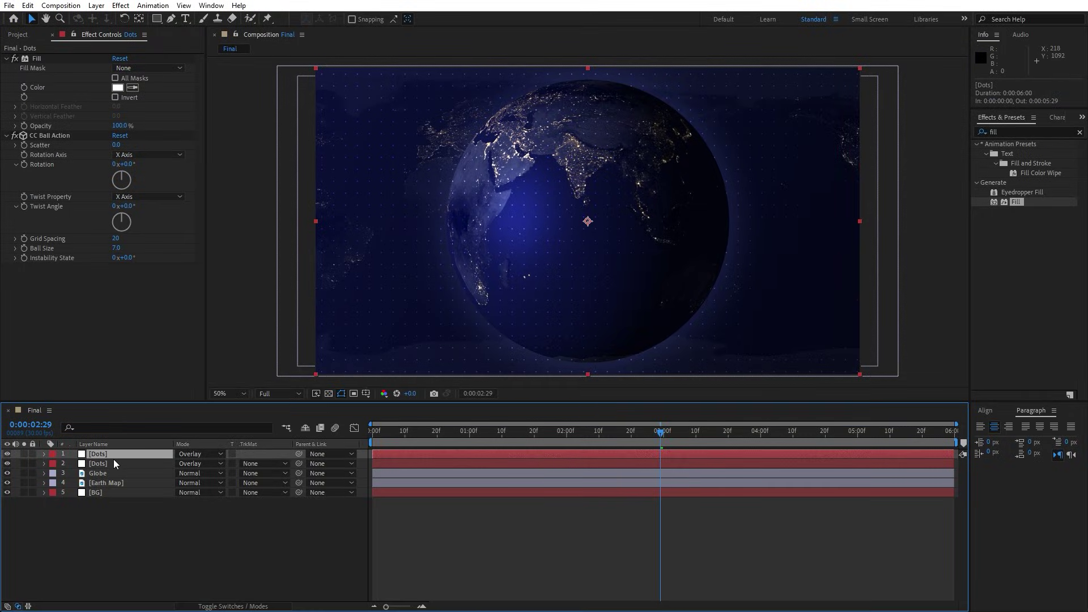
Move the Globe layer above both Dots layers in the layer stack.
click(221, 552)
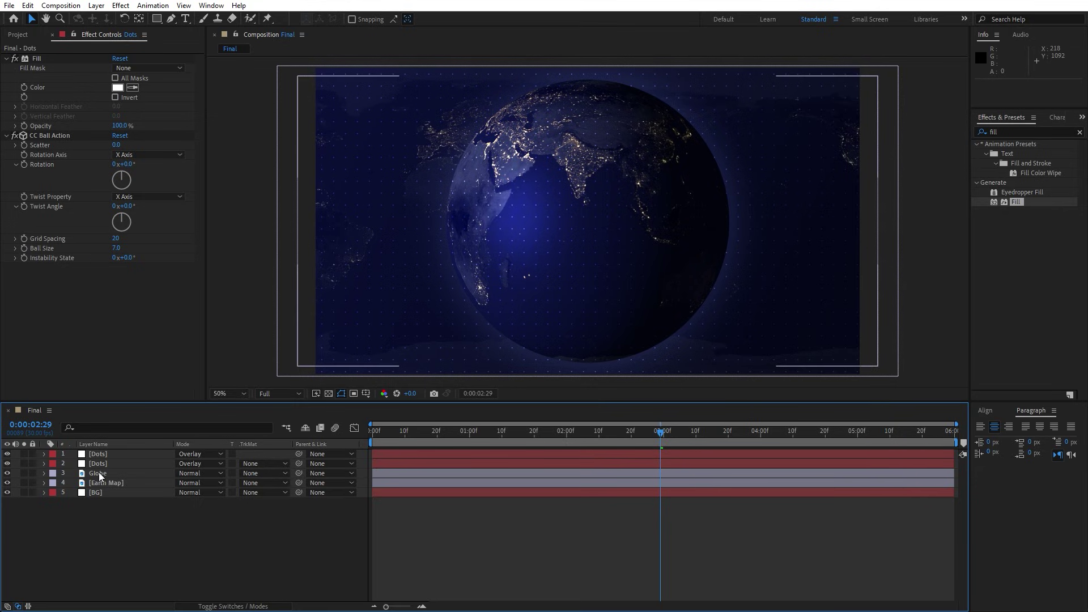
drag(100, 474, 105, 452)
click(332, 548)
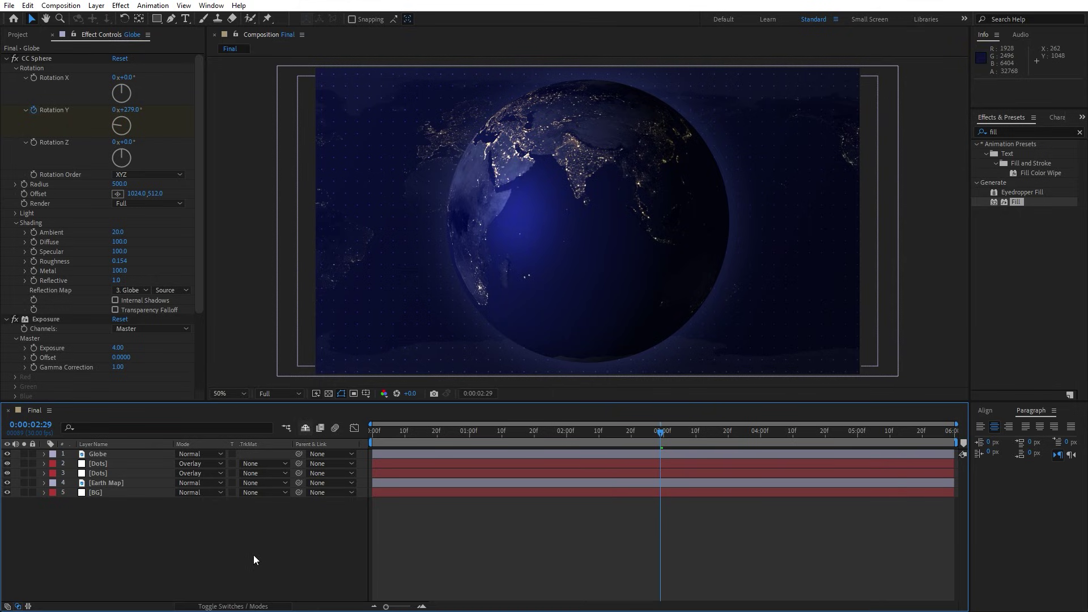
Create a white solid layer named Particles in the Final composition.
right_click(165, 549)
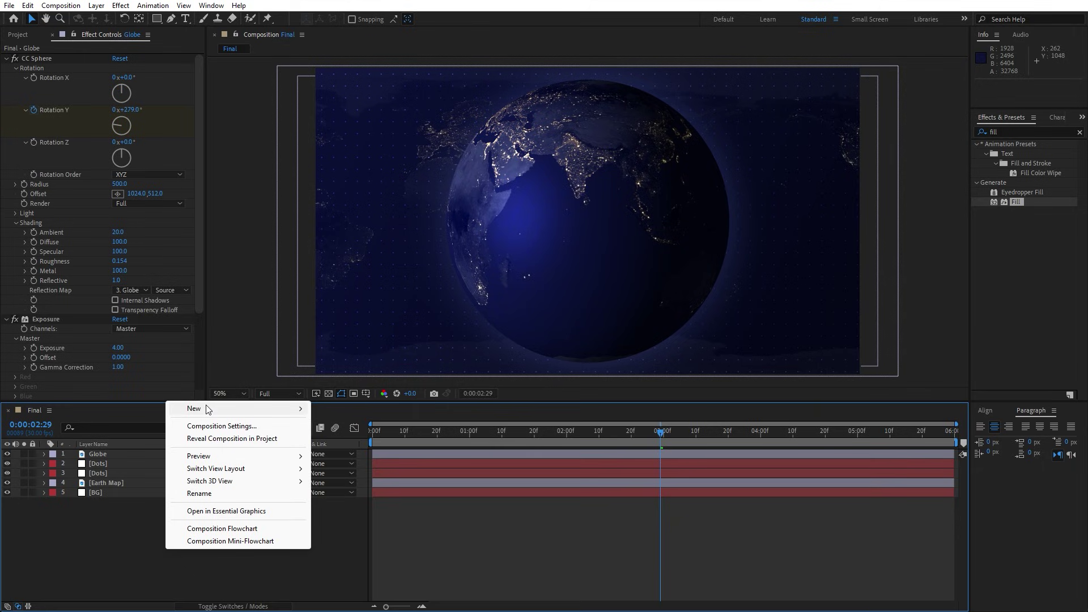
mouse_move(207, 409)
click(339, 438)
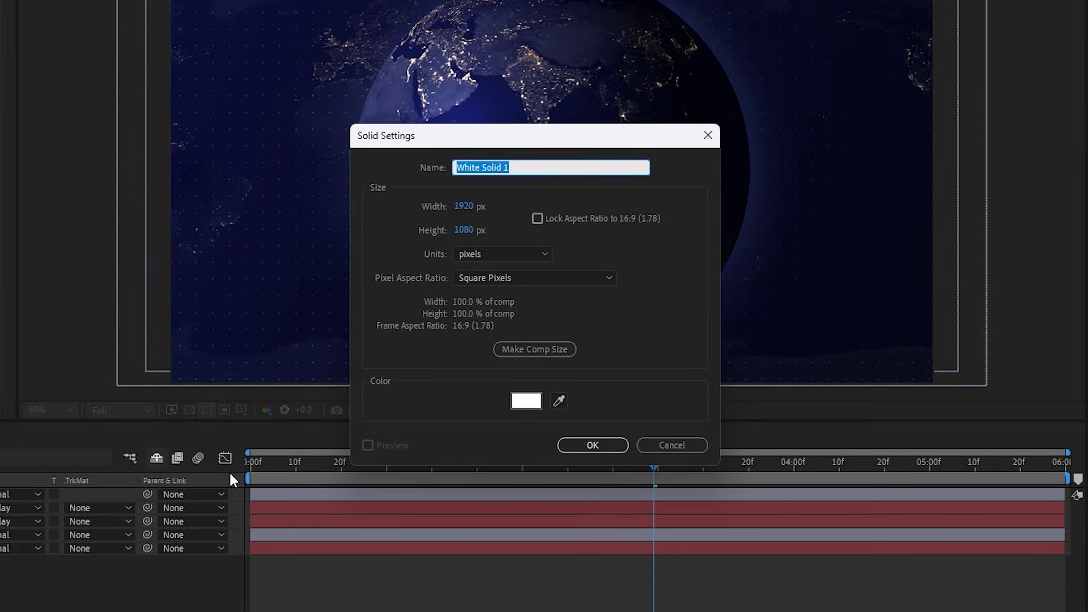
text(Particles)
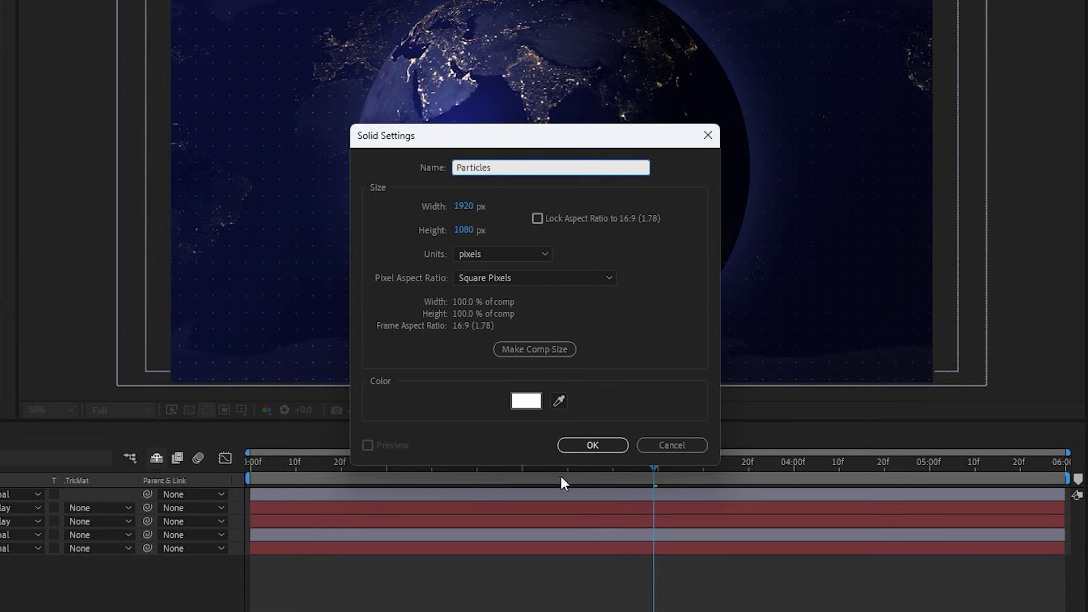
click(592, 445)
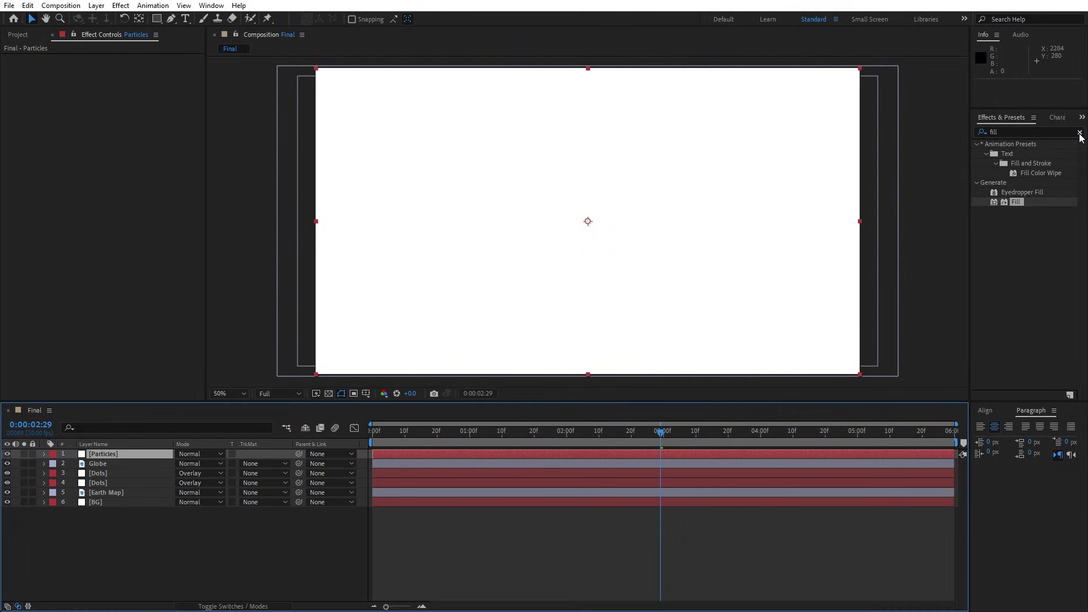
Find the CC Star Burst effect and apply it to the Particles layer.
click(1079, 133)
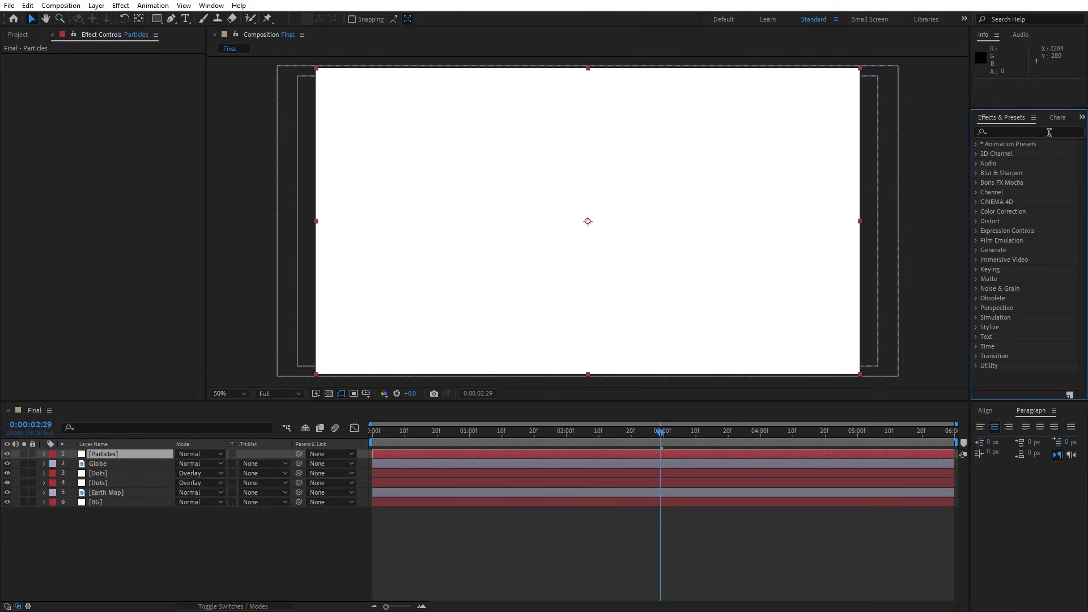
text(star)
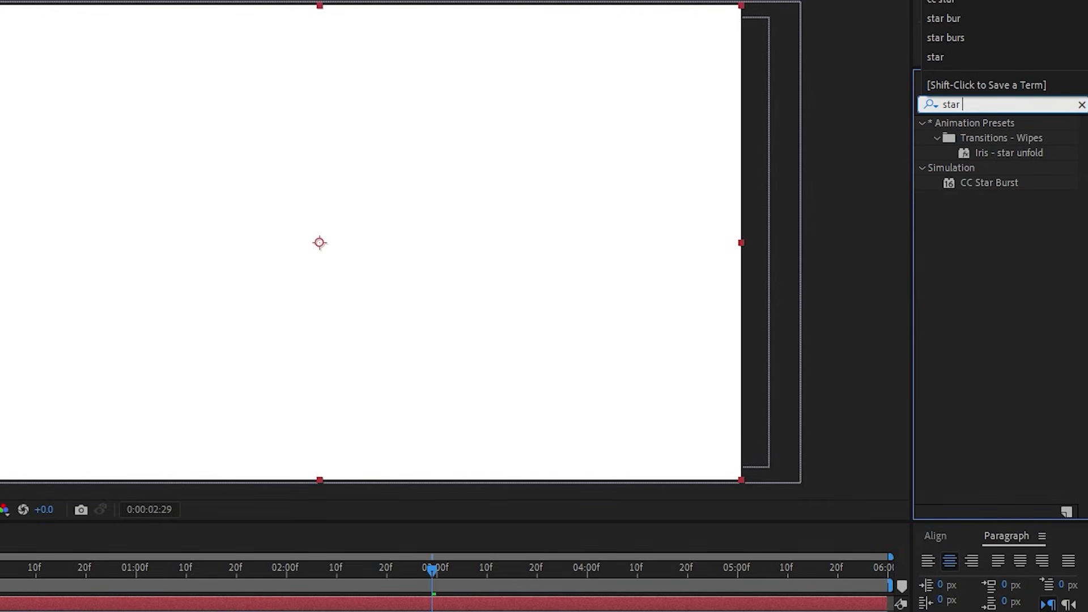
text( b)
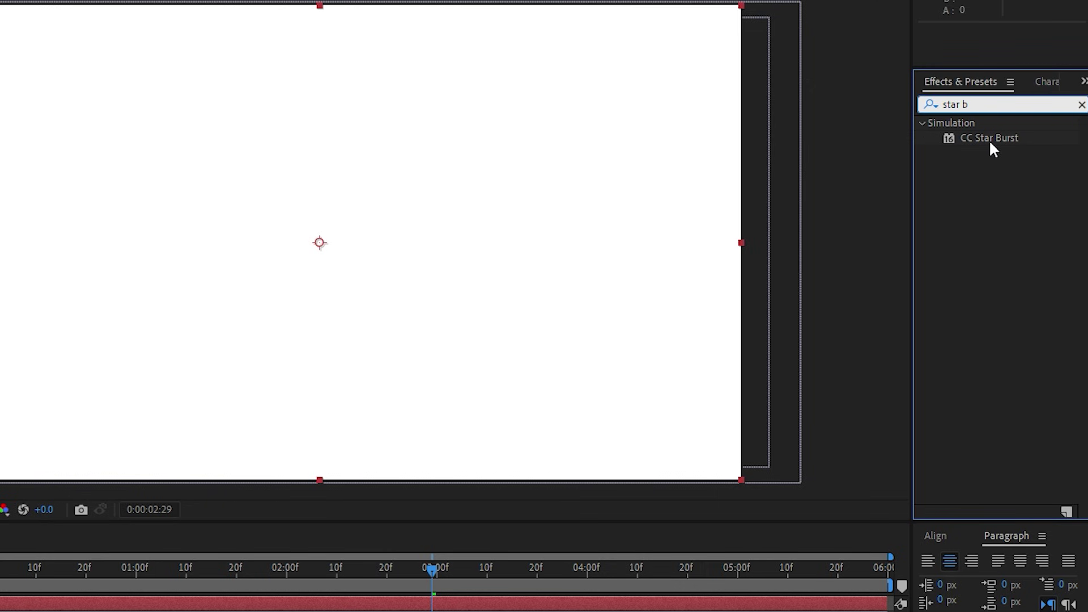
drag(988, 139, 135, 453)
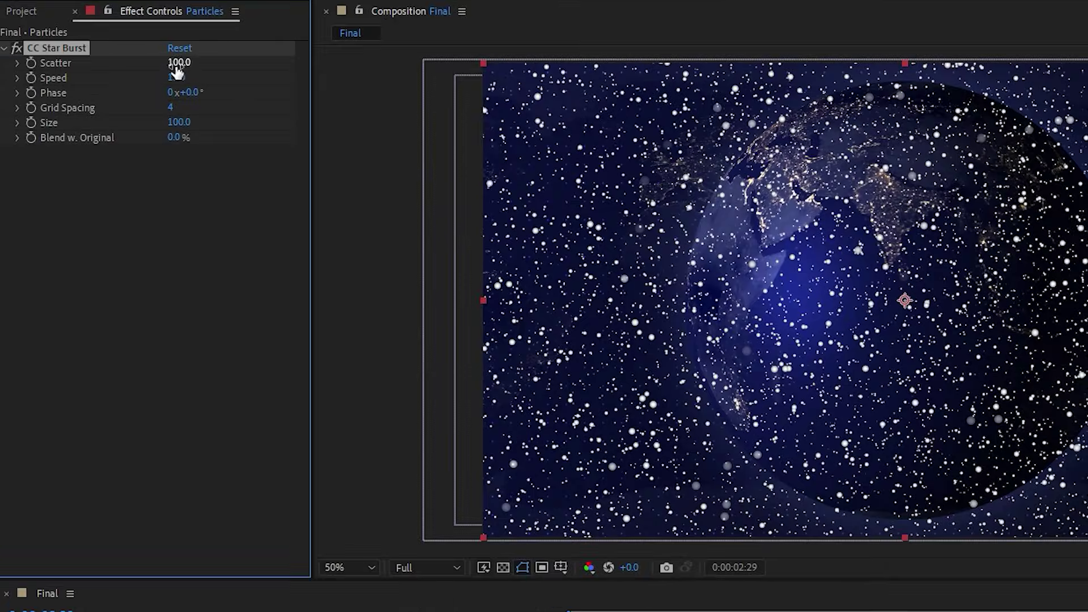
Set the Particles layer's CC Star Burst to Scatter 800, Speed 0.08 and Grid Spacing 3.
click(119, 68)
text(800)
click(218, 117)
click(176, 78)
text(0.13)
key(Return)
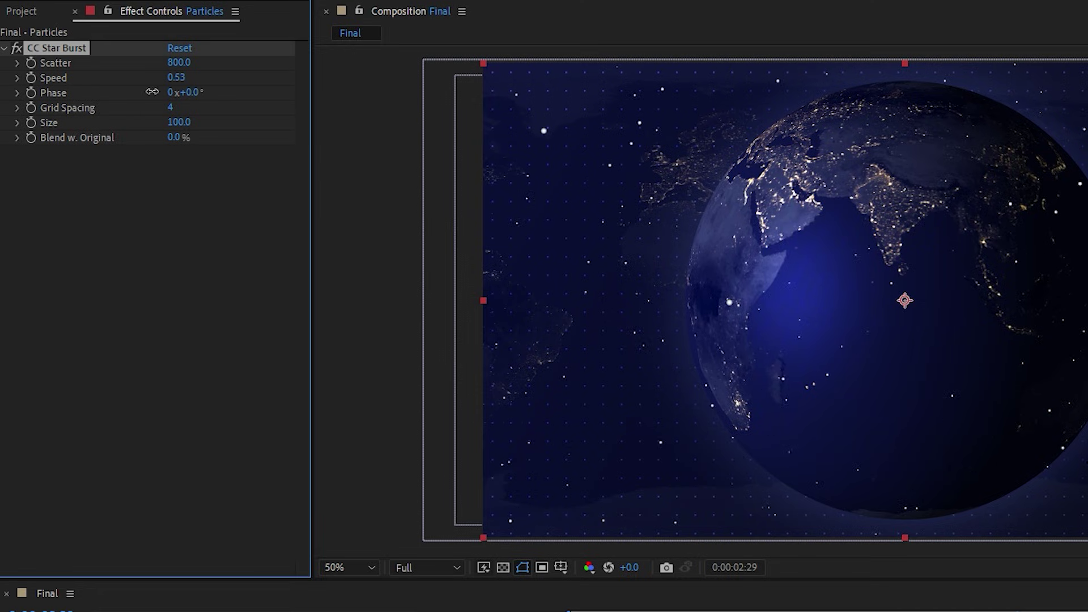
drag(128, 102, 126, 104)
click(171, 108)
text(3)
click(189, 397)
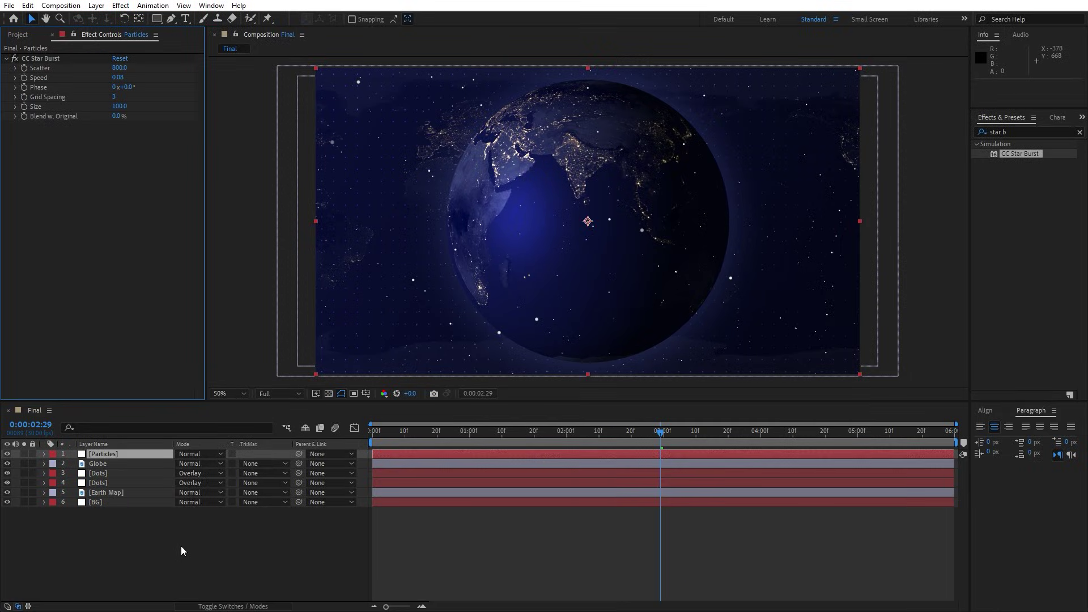
Apply the Fill effect to the Particles layer and set its color to pink, FF0070.
click(1078, 133)
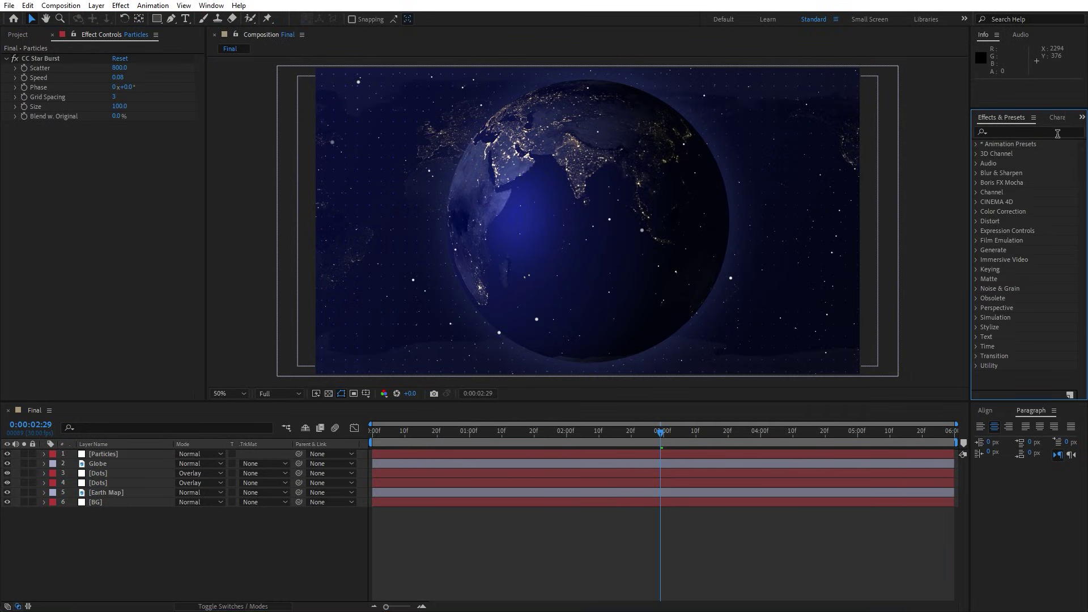
text(fill)
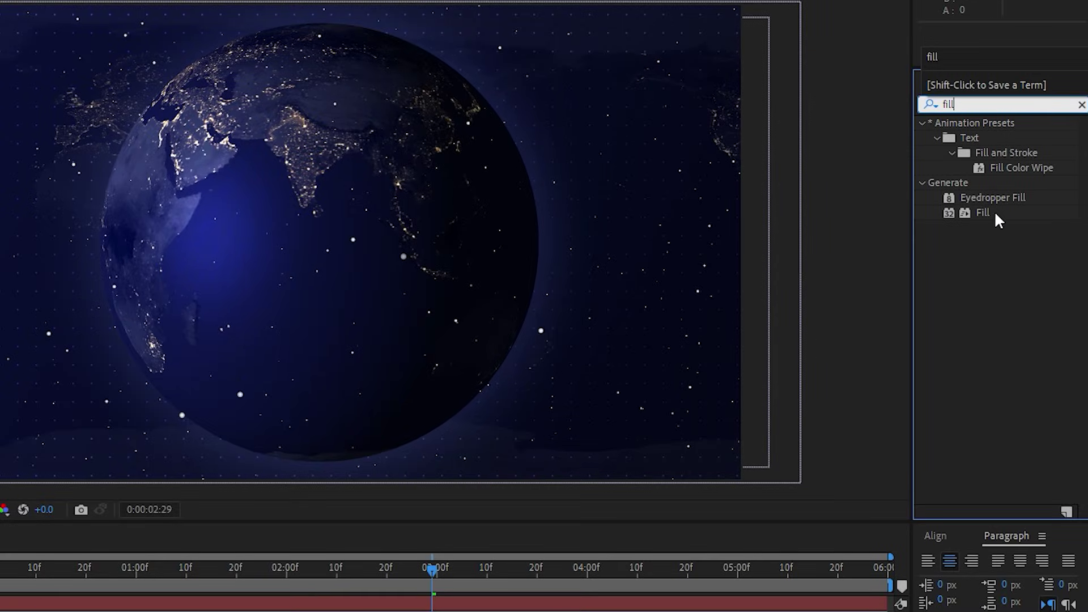
drag(995, 214, 125, 458)
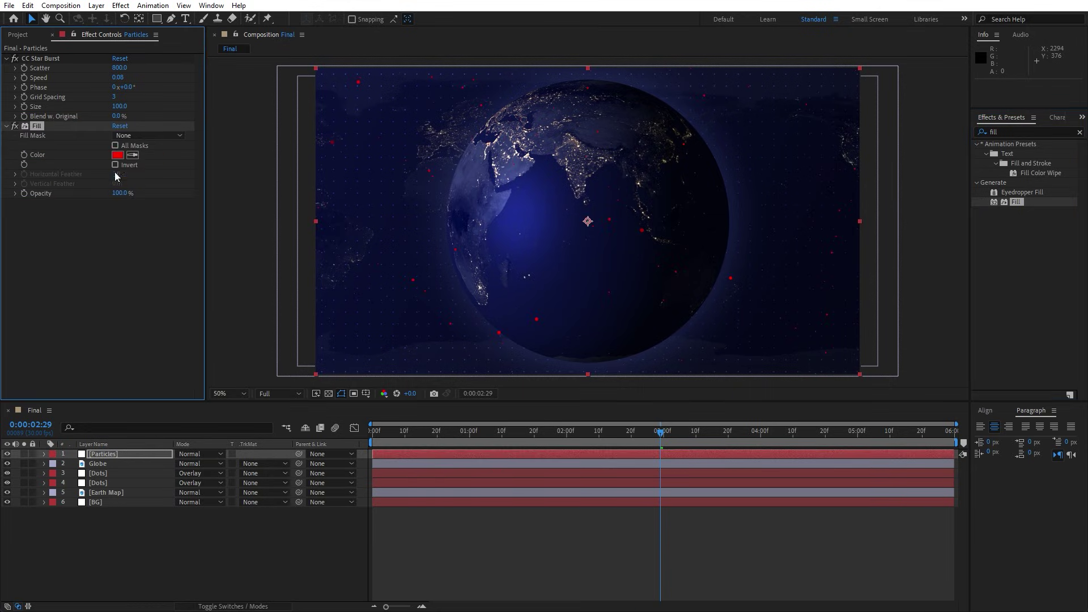
click(117, 155)
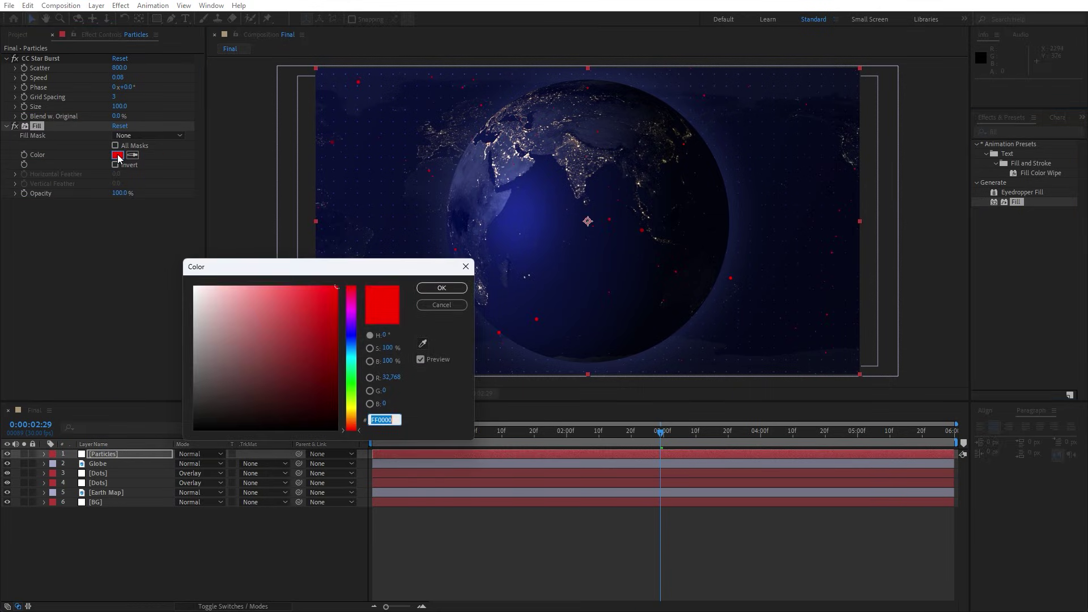
text(FF)
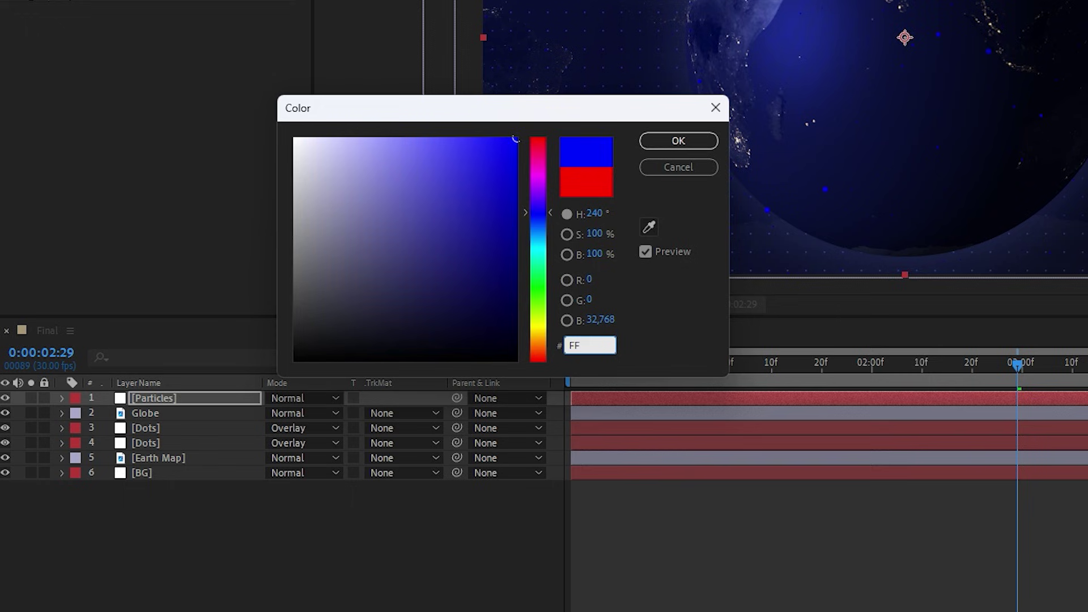
text(0070)
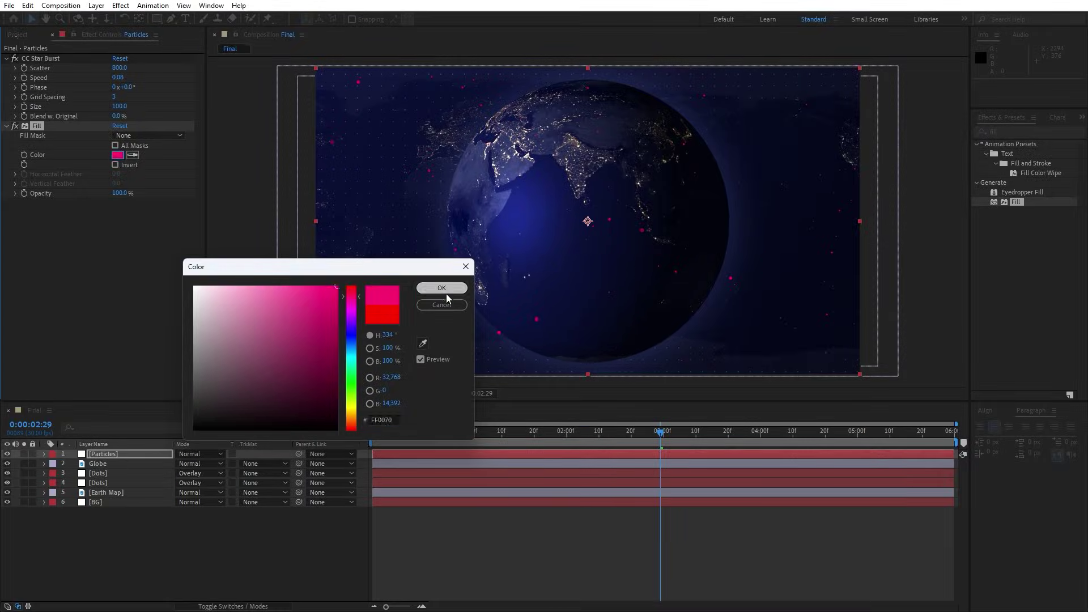
click(678, 140)
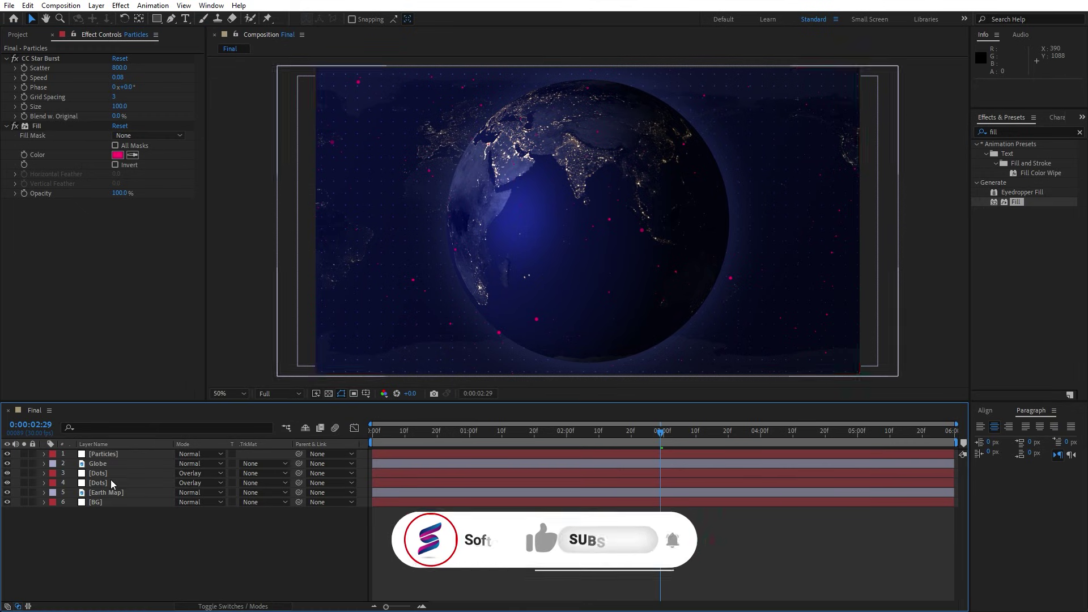
Move the Globe layer above the Particles layer and preview the animation.
click(100, 464)
drag(100, 464, 105, 452)
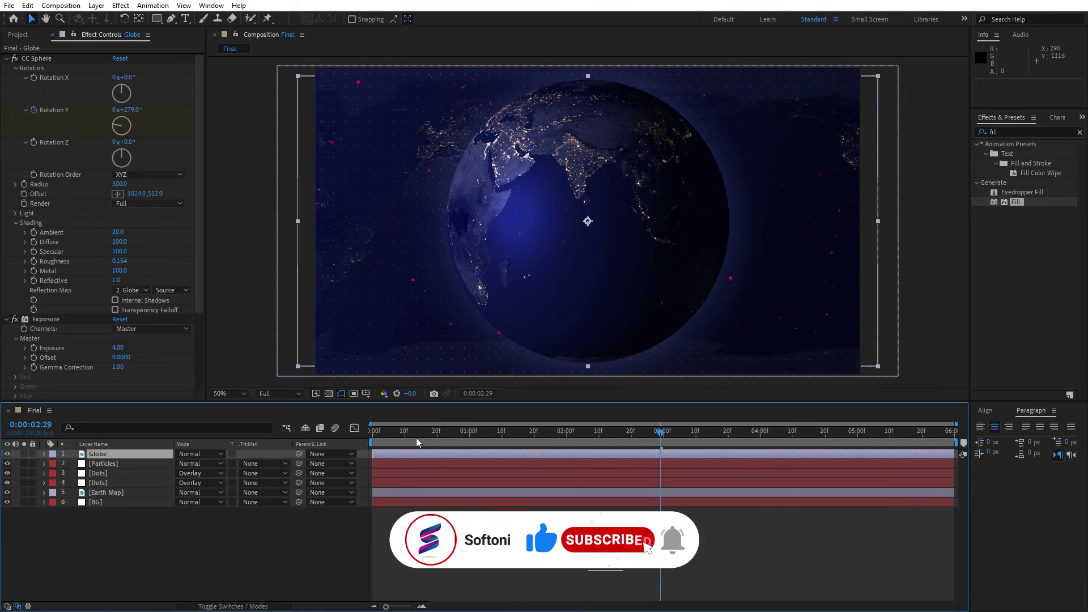
key(space)
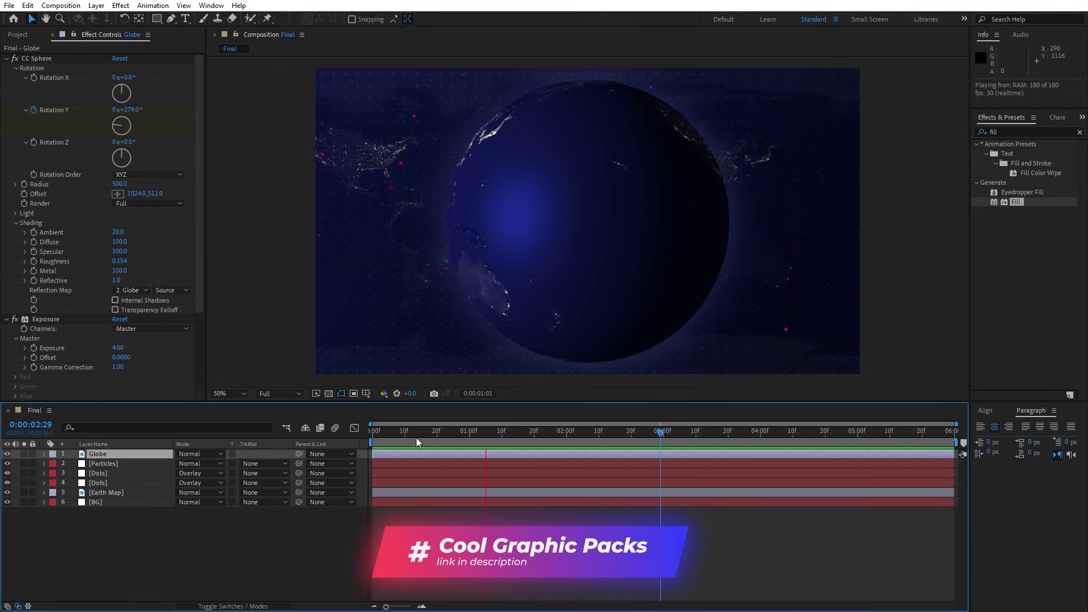
key(space)
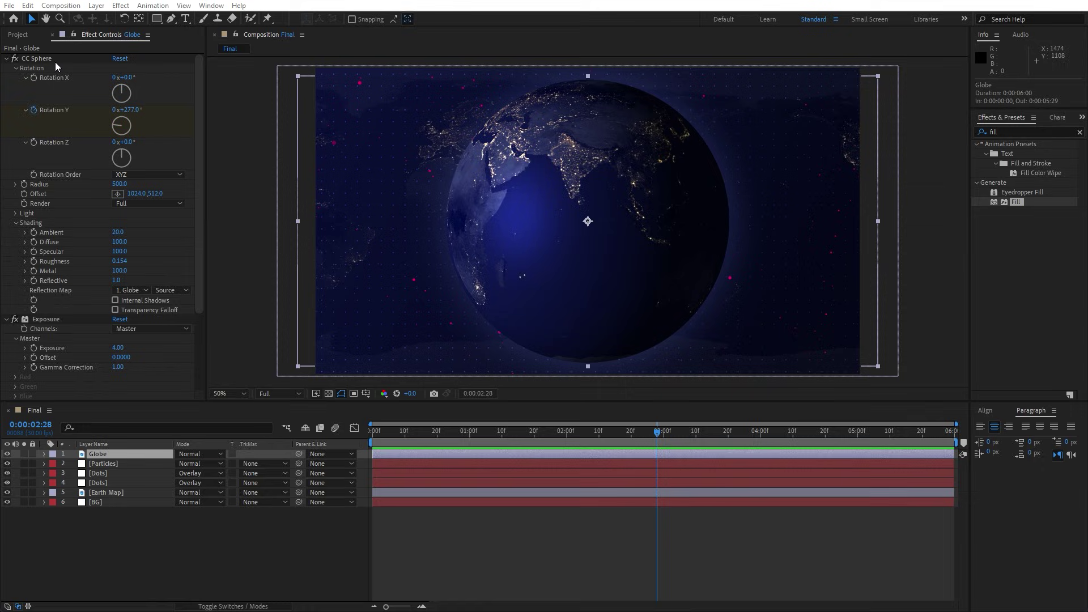
Create a new 3840 x 2160 px composition named Text with a duration of 6 seconds.
click(51, 35)
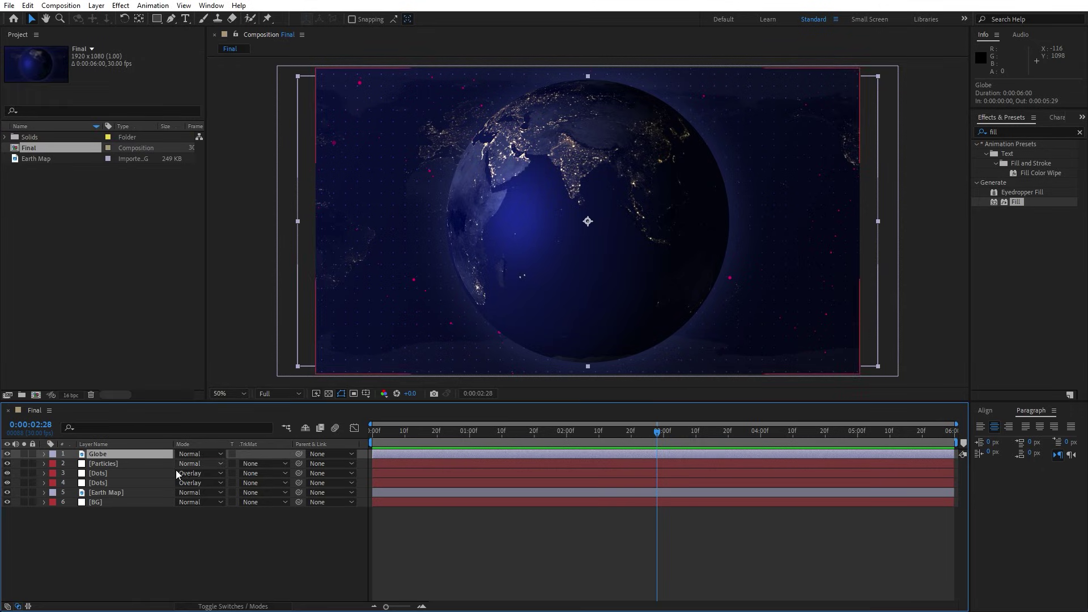
click(35, 395)
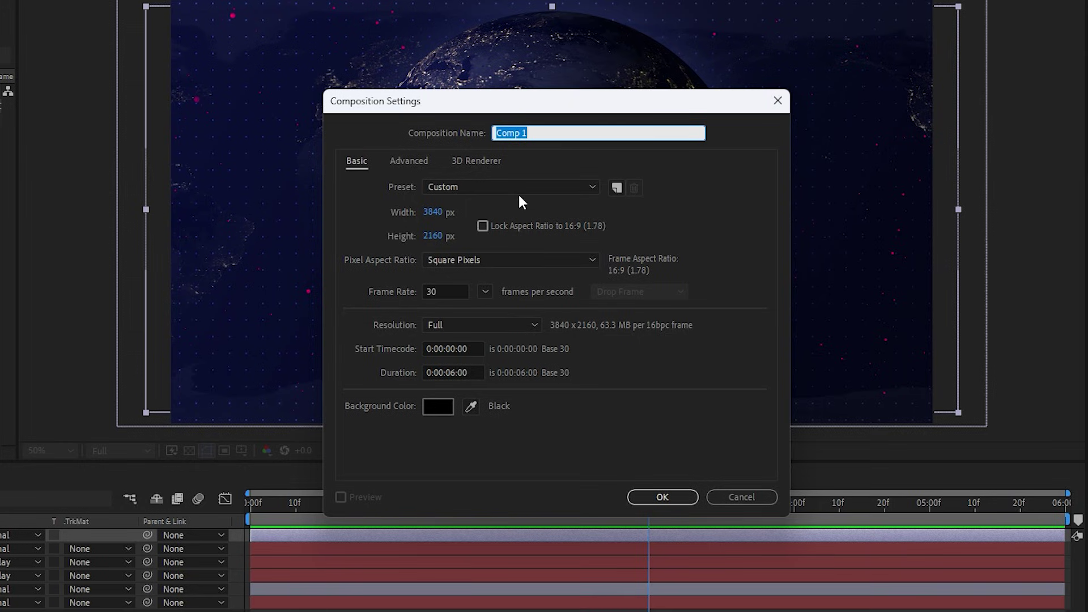
text(Text)
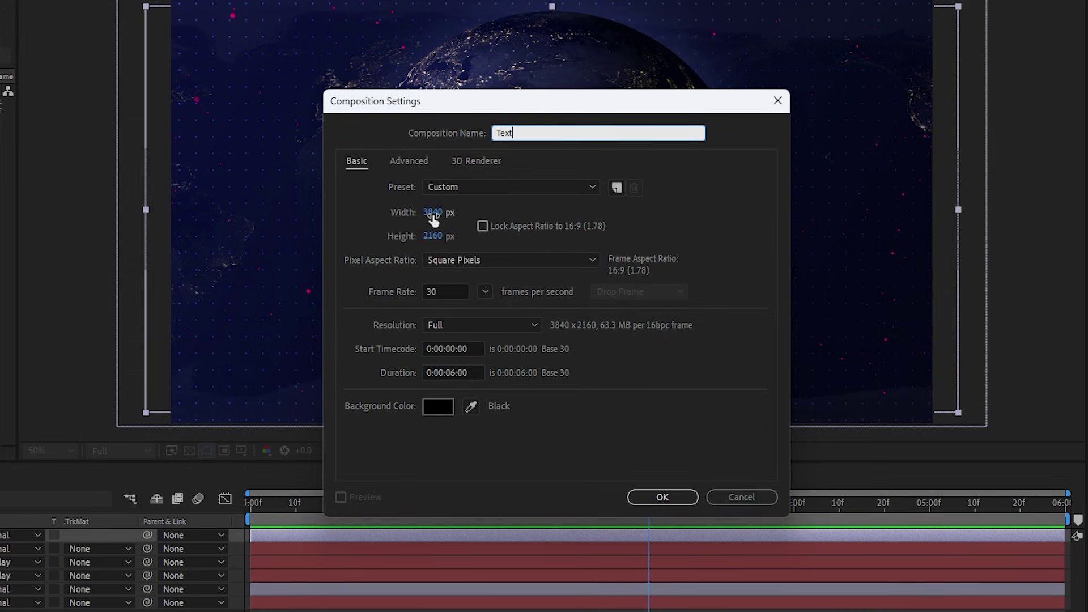
drag(439, 240, 437, 239)
click(662, 496)
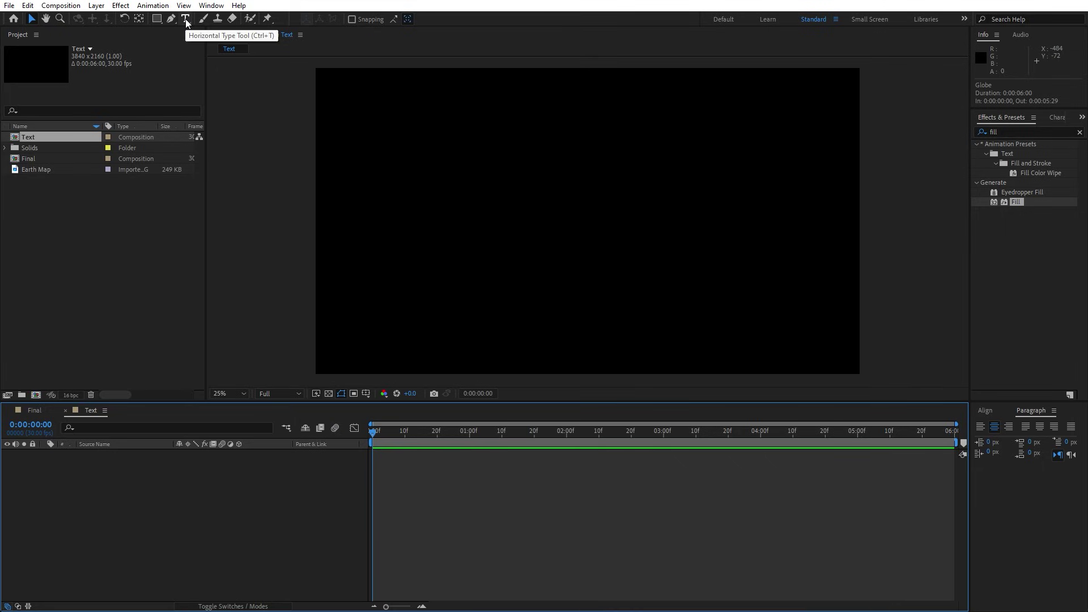
Add a text layer reading BREAKING NEWS to the Text composition.
click(185, 18)
click(535, 230)
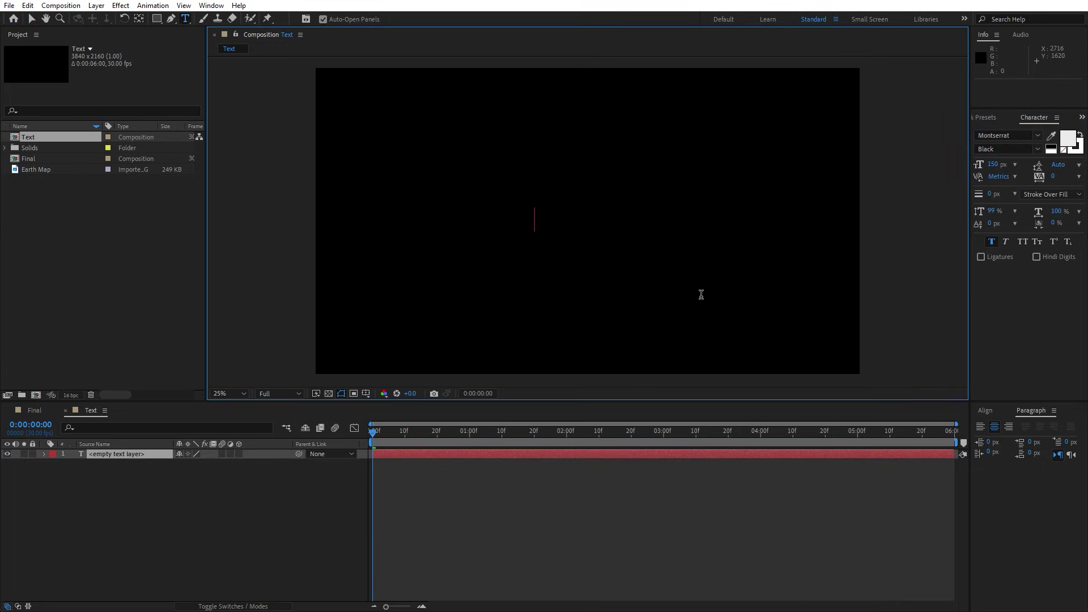
text(BREAKING )
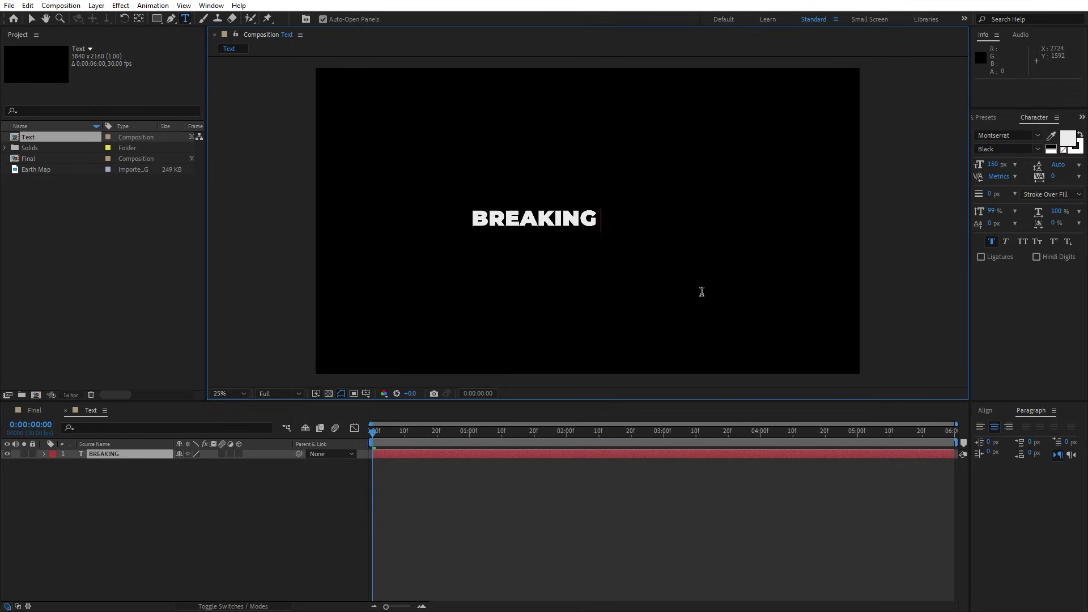
text(NEWS)
click(219, 519)
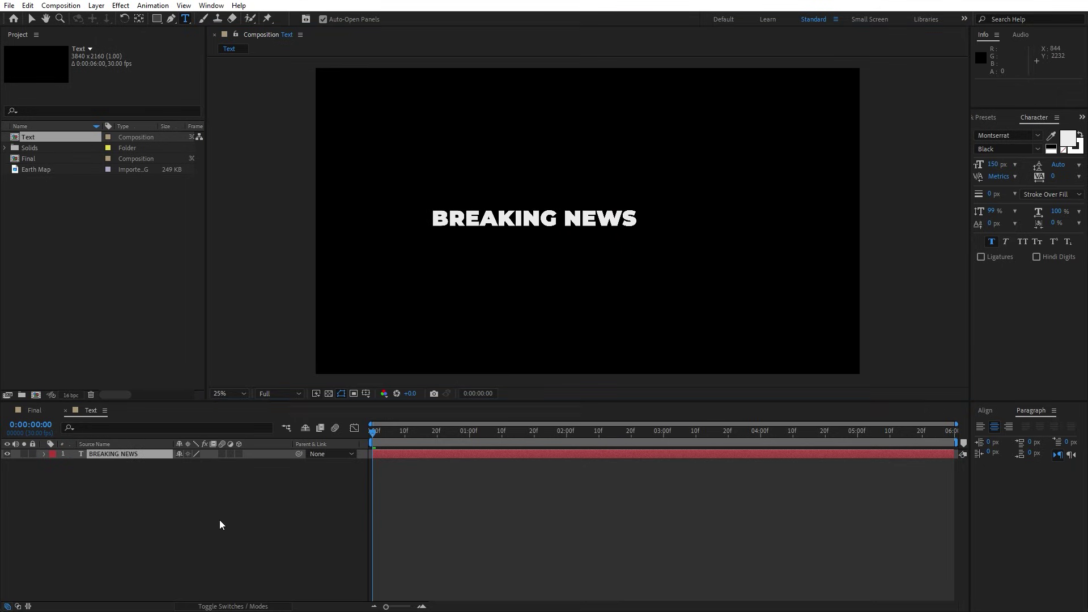
Center the BREAKING NEWS layer horizontally and vertically in the Text composition.
click(118, 453)
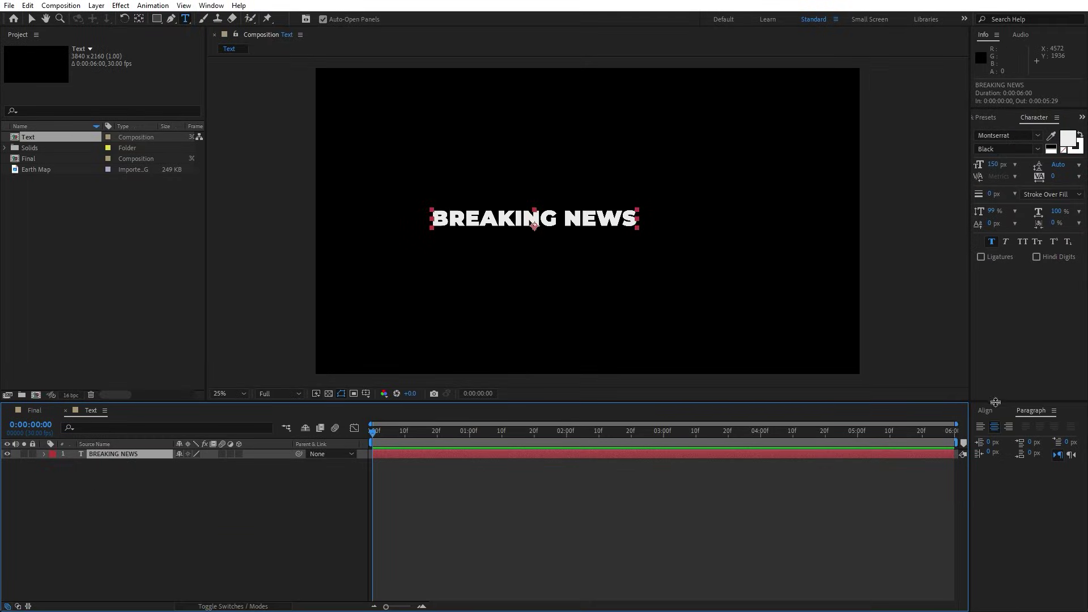
click(990, 412)
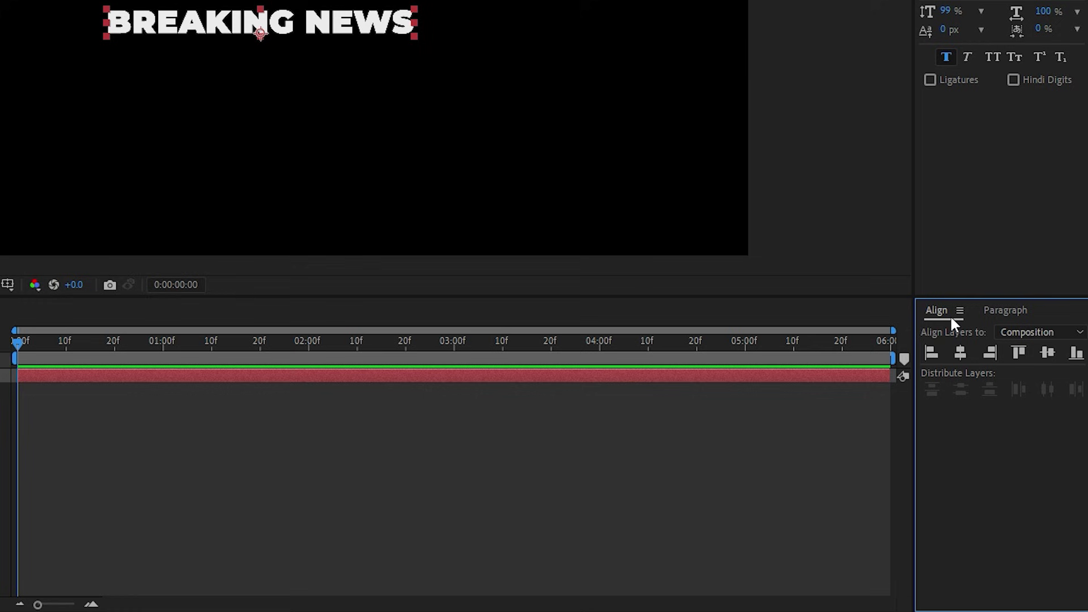
click(1045, 409)
click(935, 311)
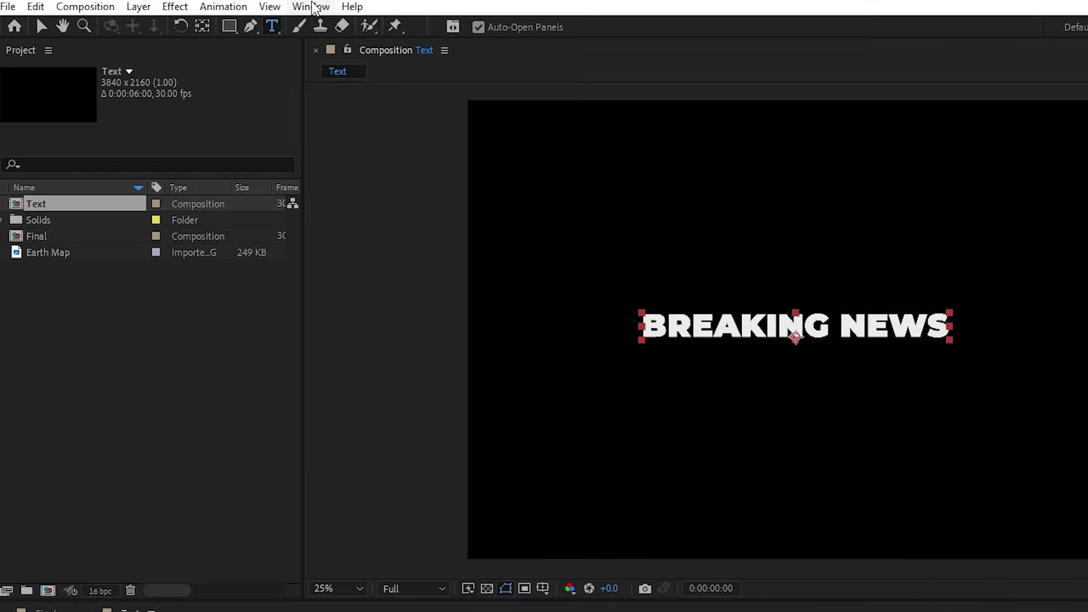
click(311, 7)
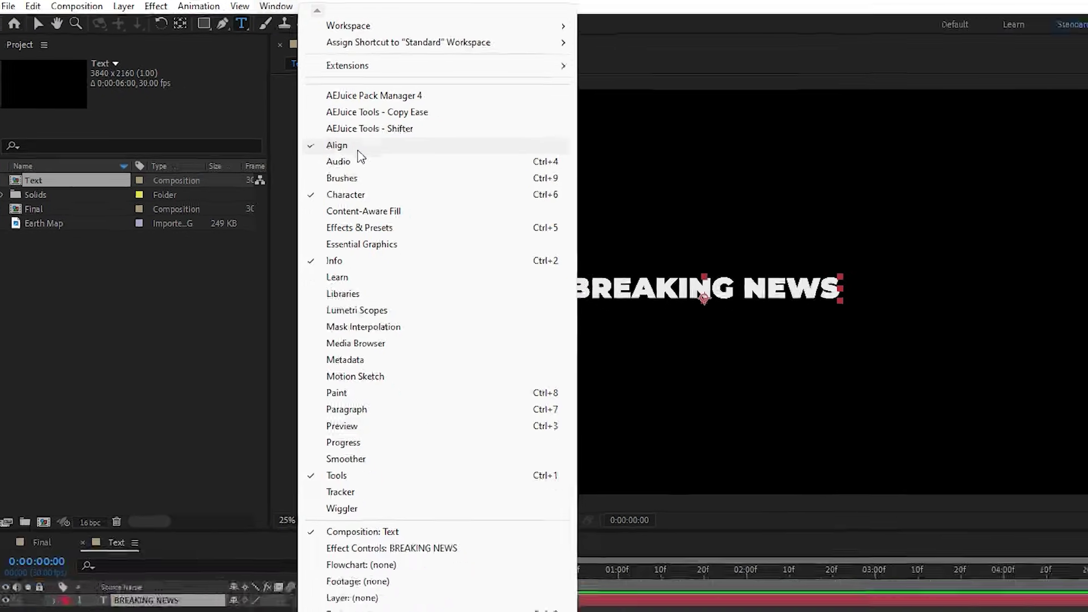
click(358, 149)
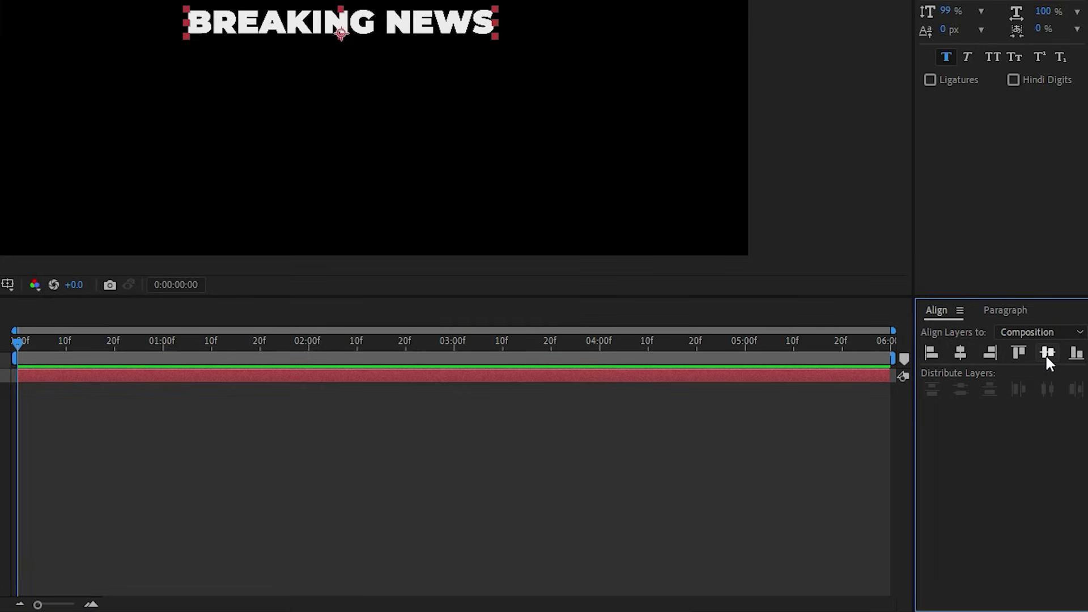
click(1047, 353)
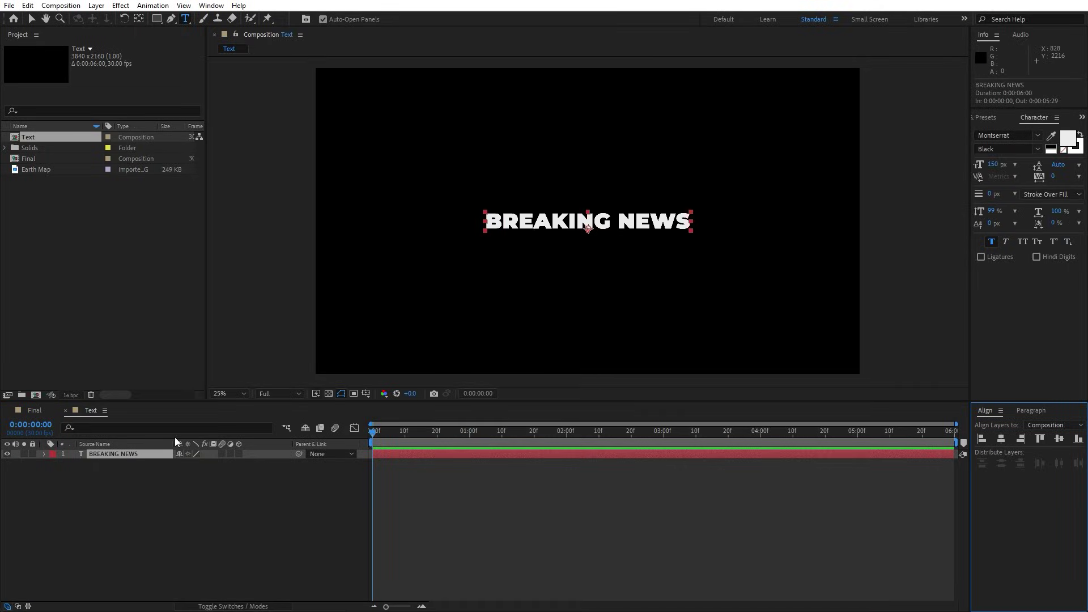
Close the Text composition's timeline and add Text to the Final composition above the Globe layer.
click(33, 412)
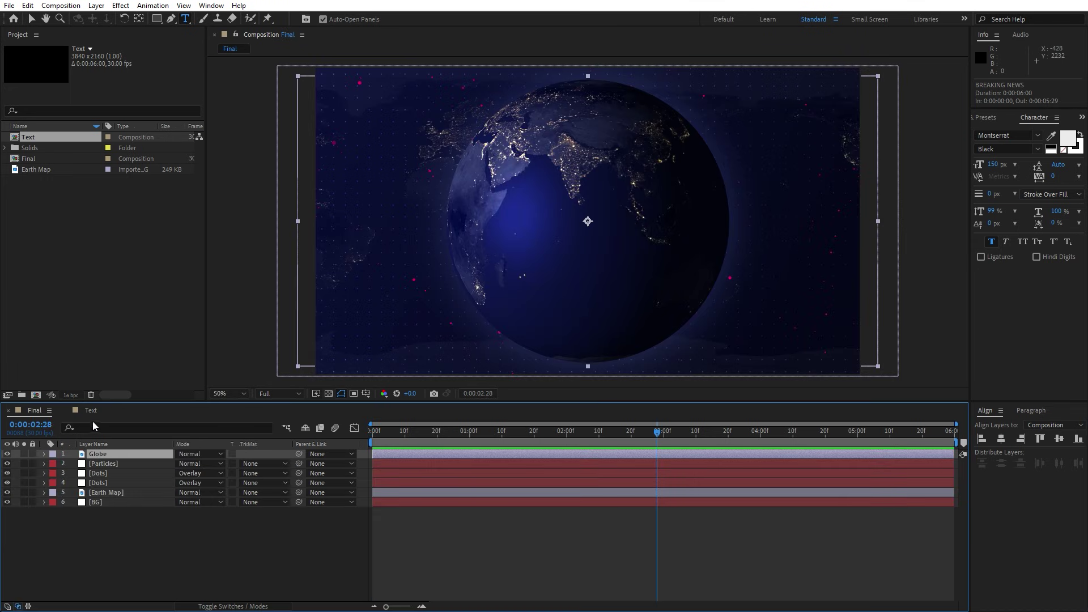
click(65, 410)
drag(32, 138, 141, 450)
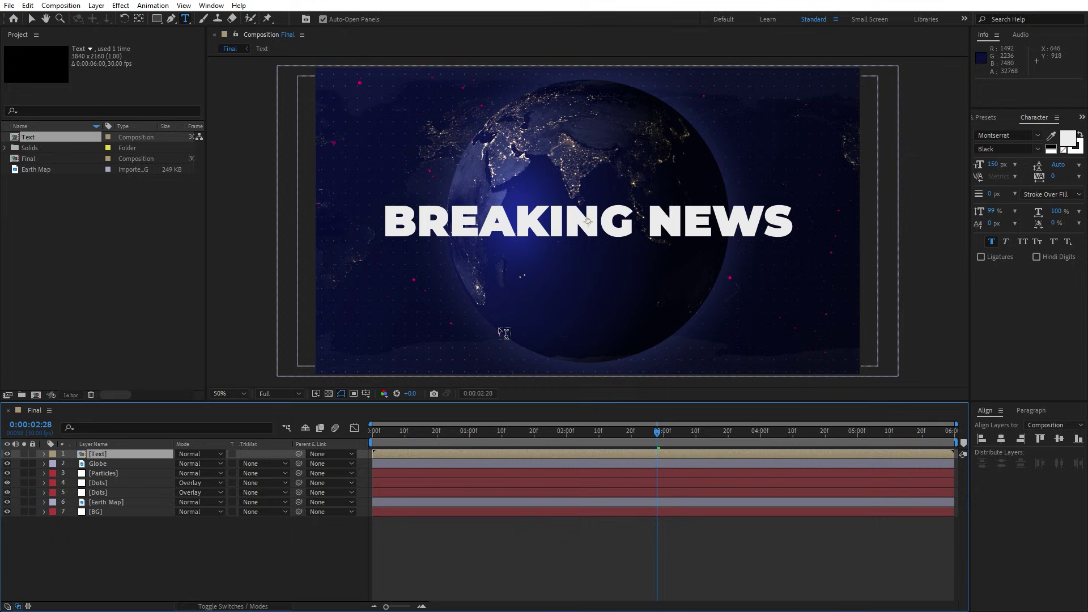
Apply the CC Cylinder effect to the Text layer in the Final composition.
key(v)
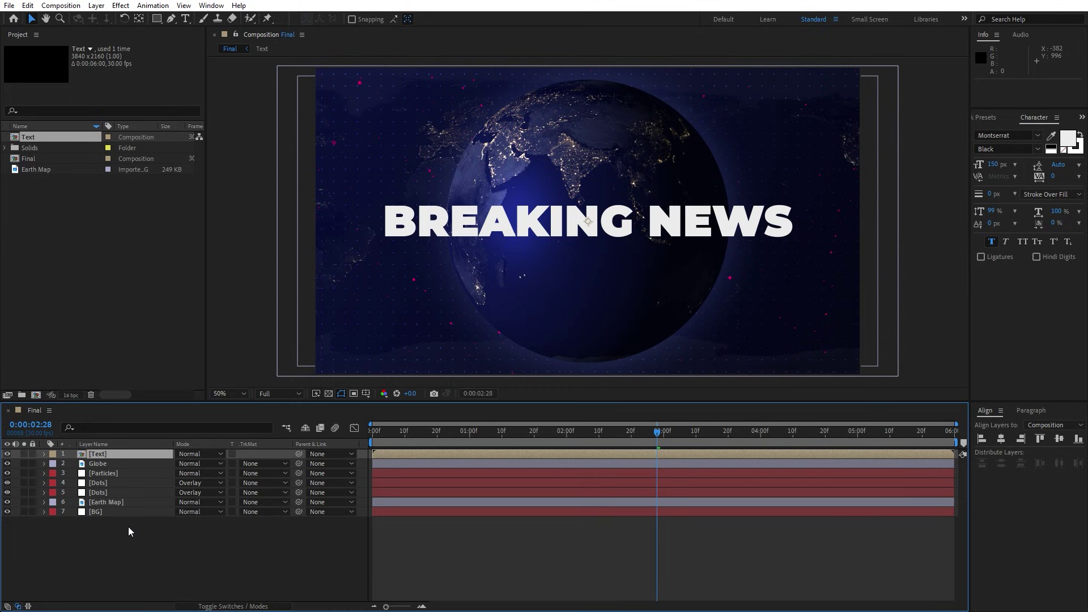
click(987, 119)
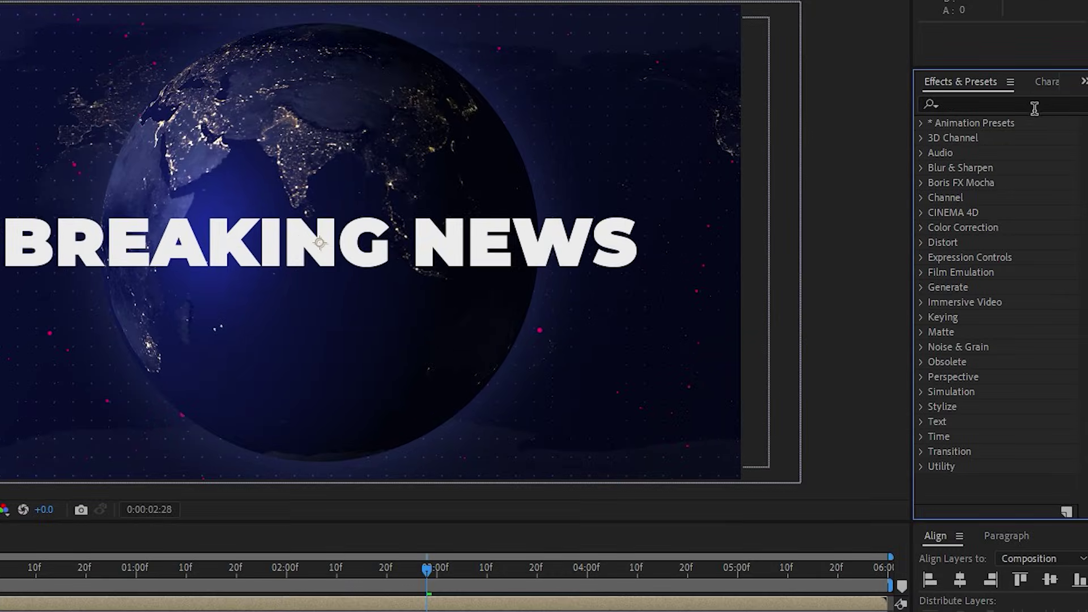
click(1026, 102)
text(cc c)
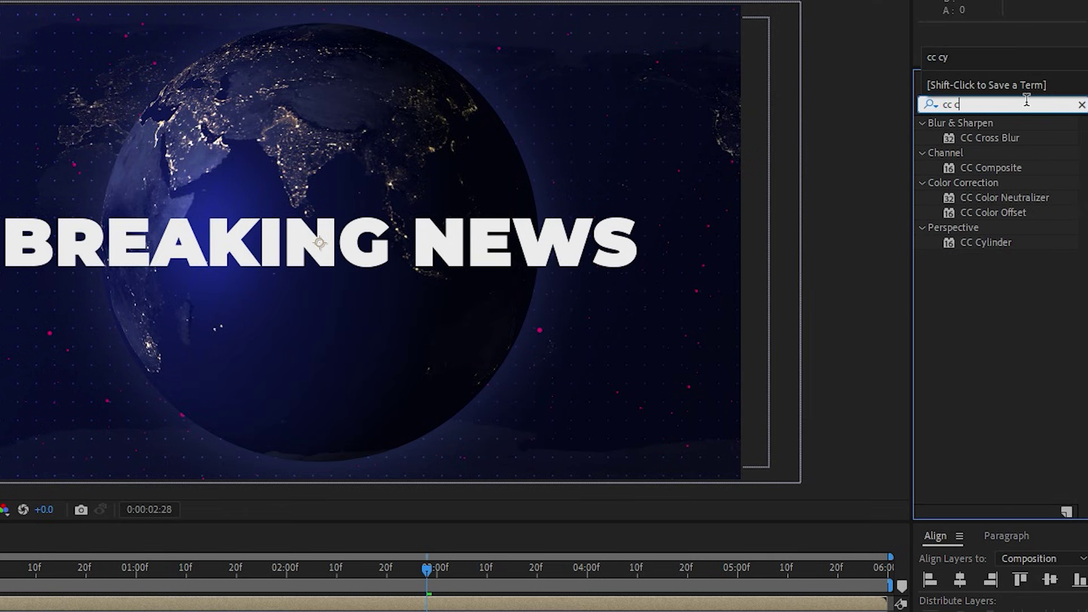
text(y)
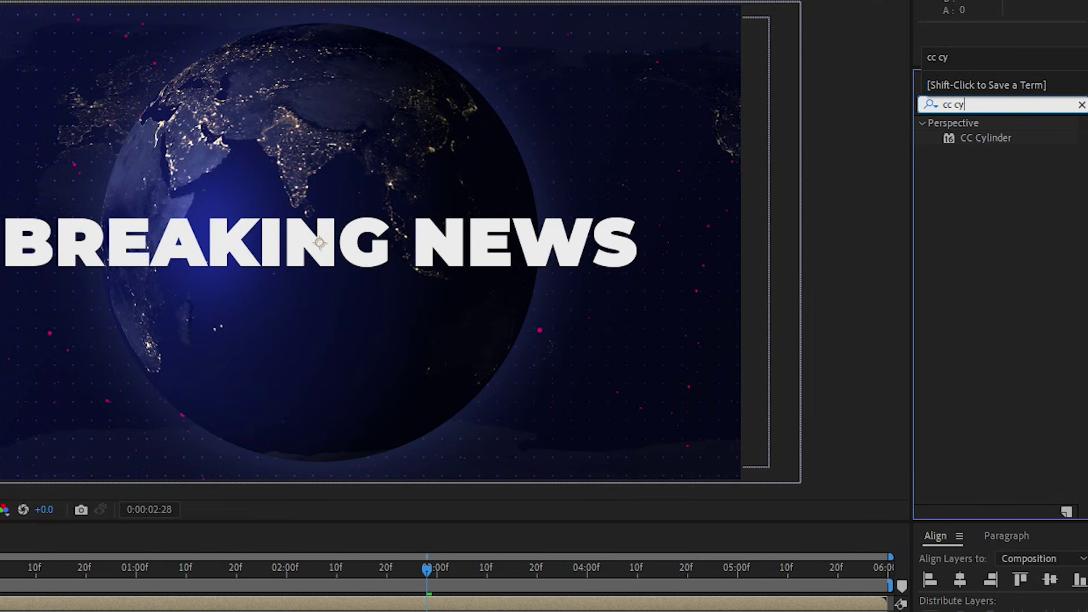
drag(988, 138, 0, 605)
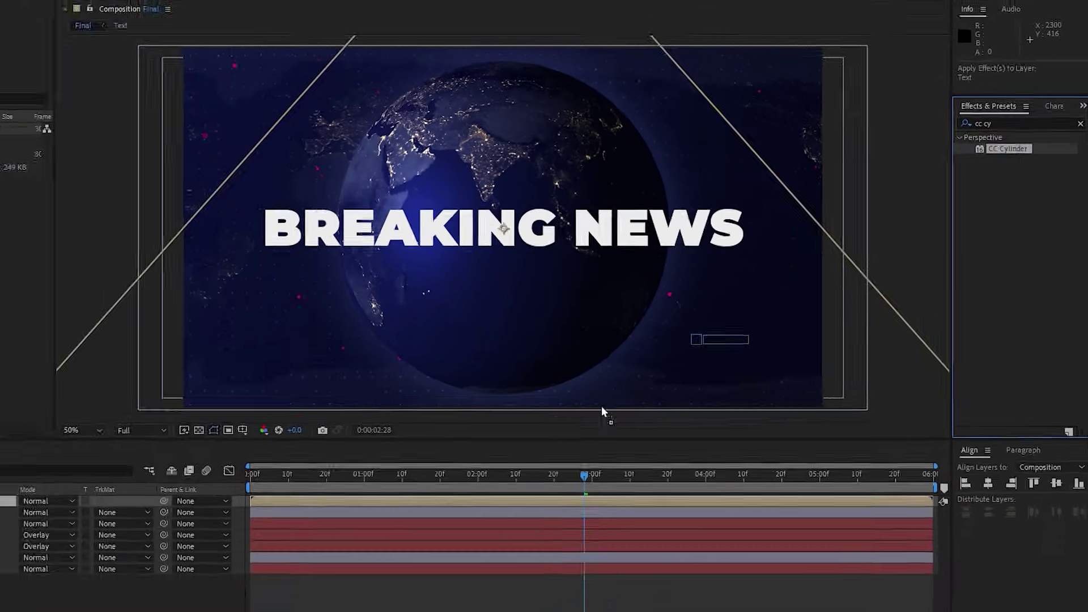
drag(110, 454, 109, 453)
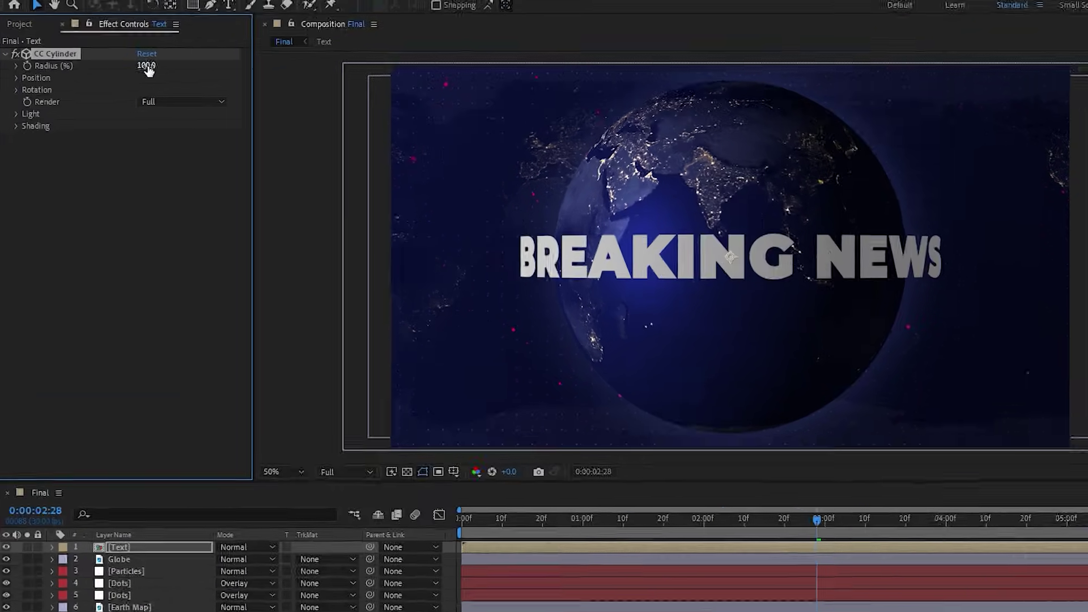
Set the Text layer's CC Cylinder radius to 88% and its Render option to Outside.
click(119, 68)
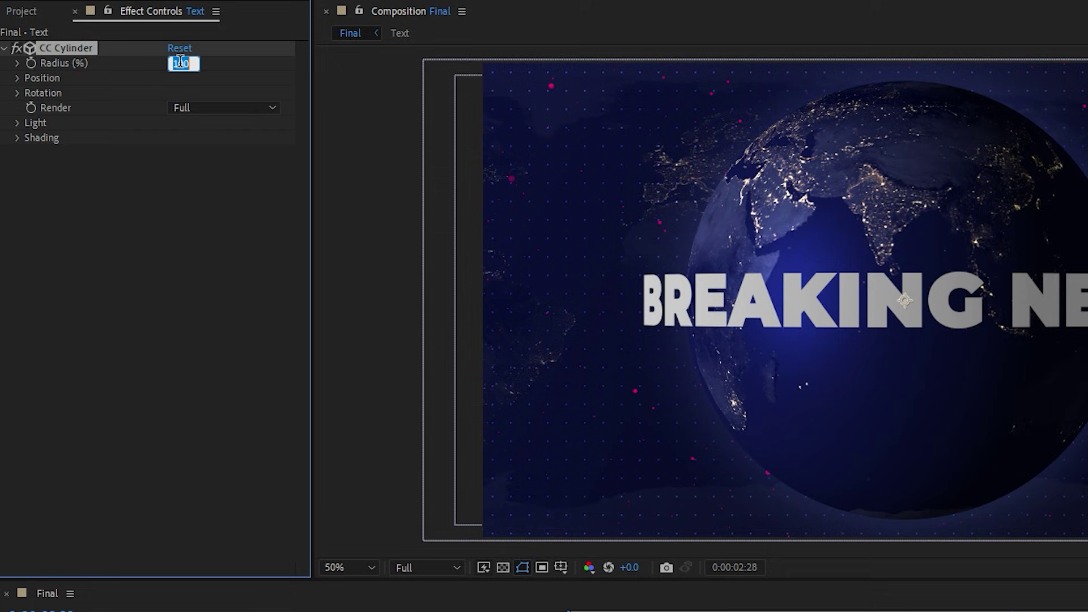
text(88)
key(Return)
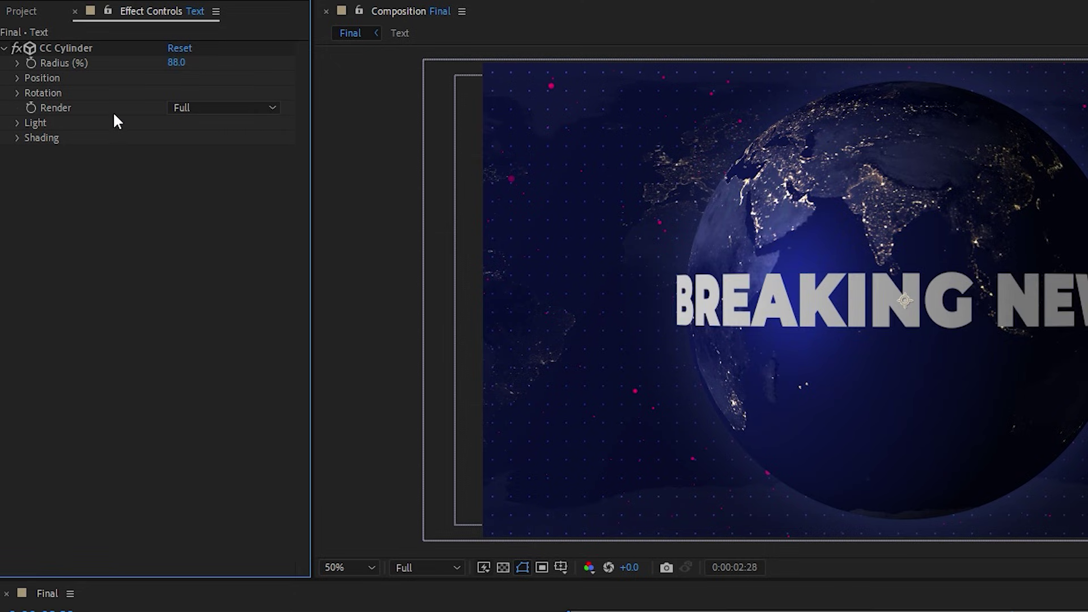
click(180, 107)
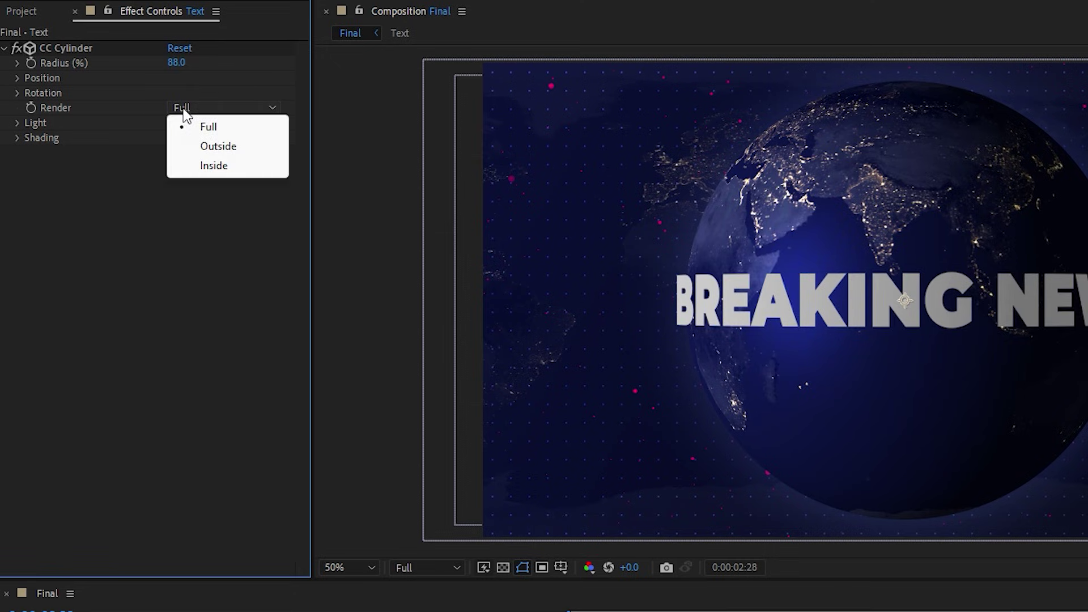
click(225, 150)
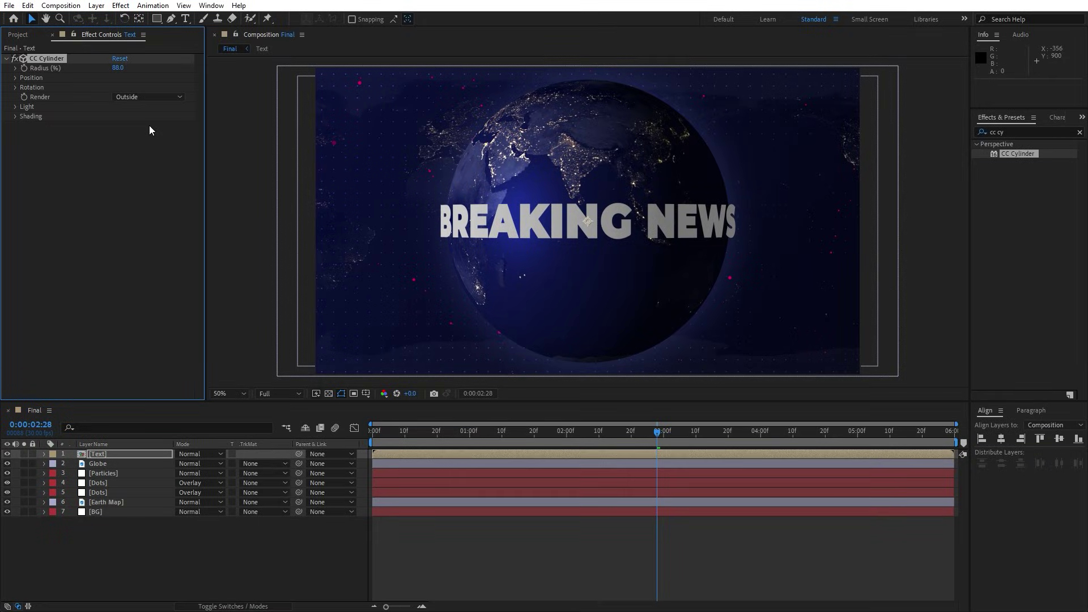
Apply the Drop Shadow effect to the Text layer below CC Cylinder.
click(1079, 132)
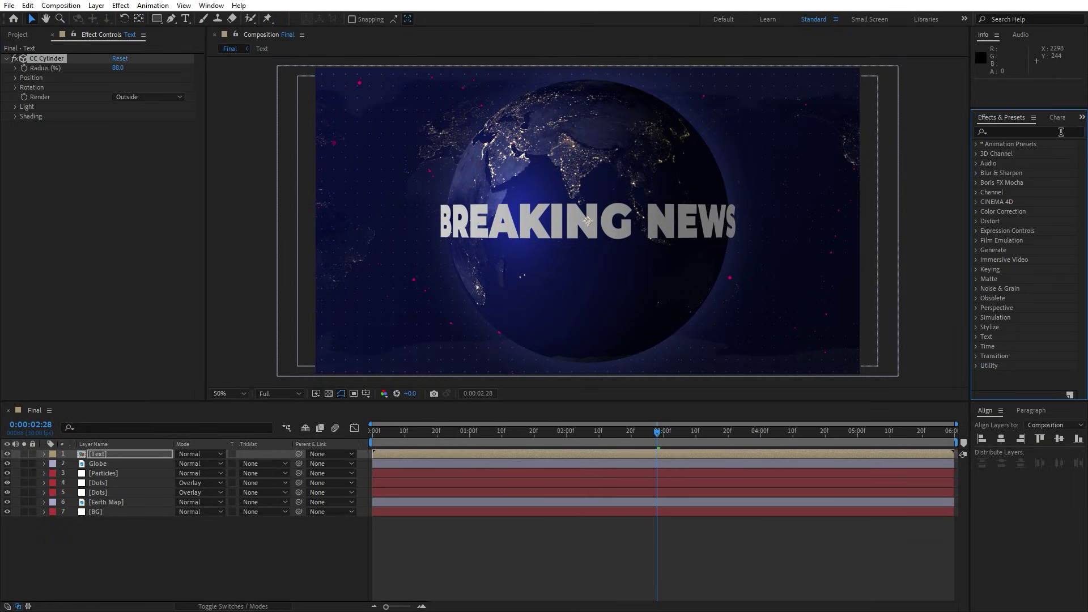
click(1044, 132)
text(drop s)
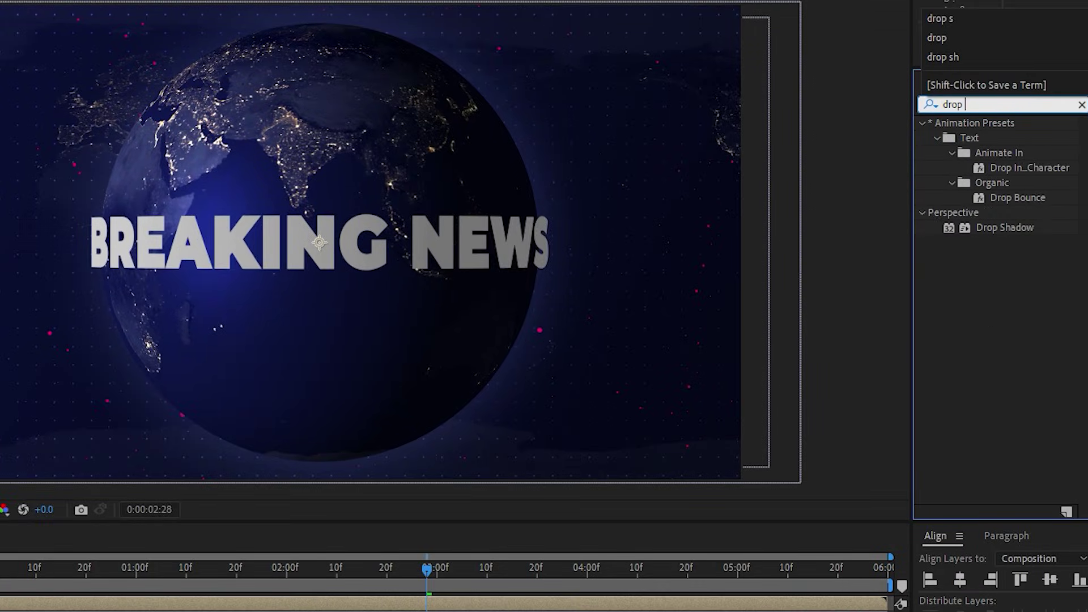
drag(1005, 138, 99, 458)
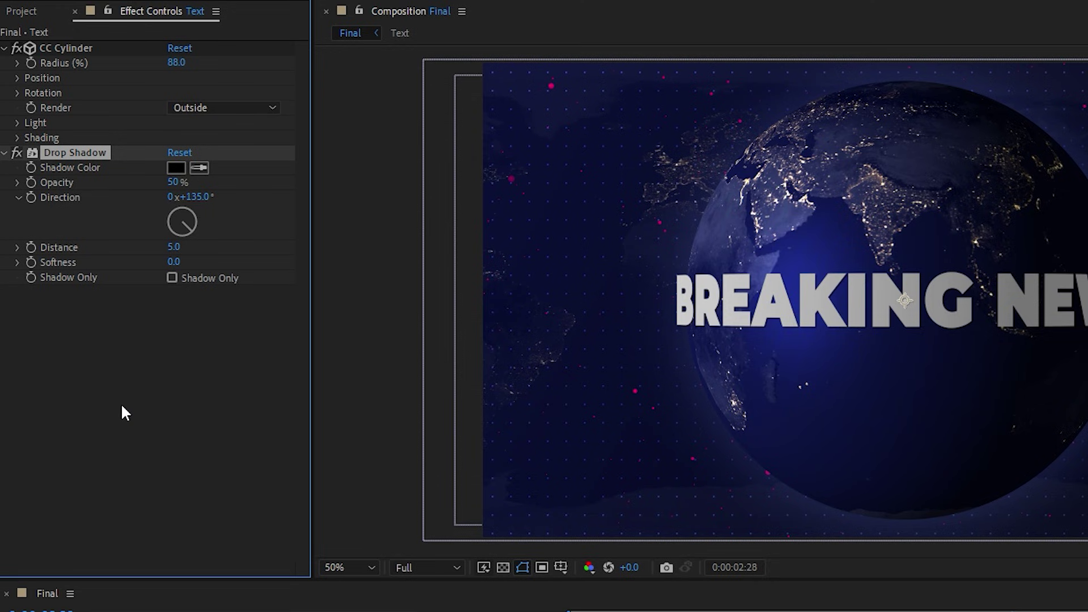
Duplicate the Text layer's Drop Shadow and set the copy's Distance to 0 and Softness to 50.
key(ctrl+d)
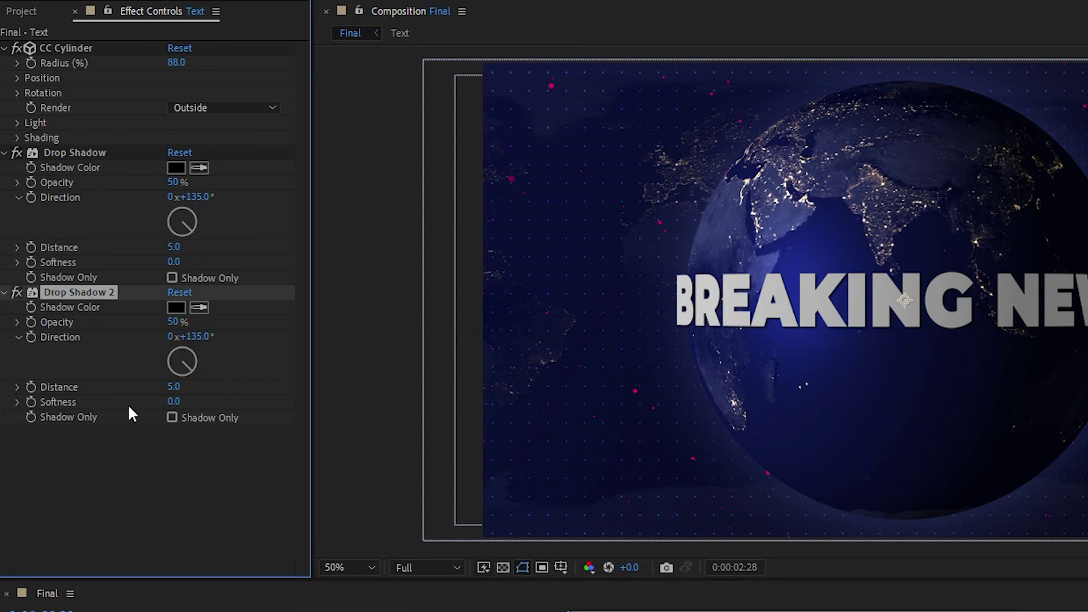
click(182, 386)
text(0)
key(Return)
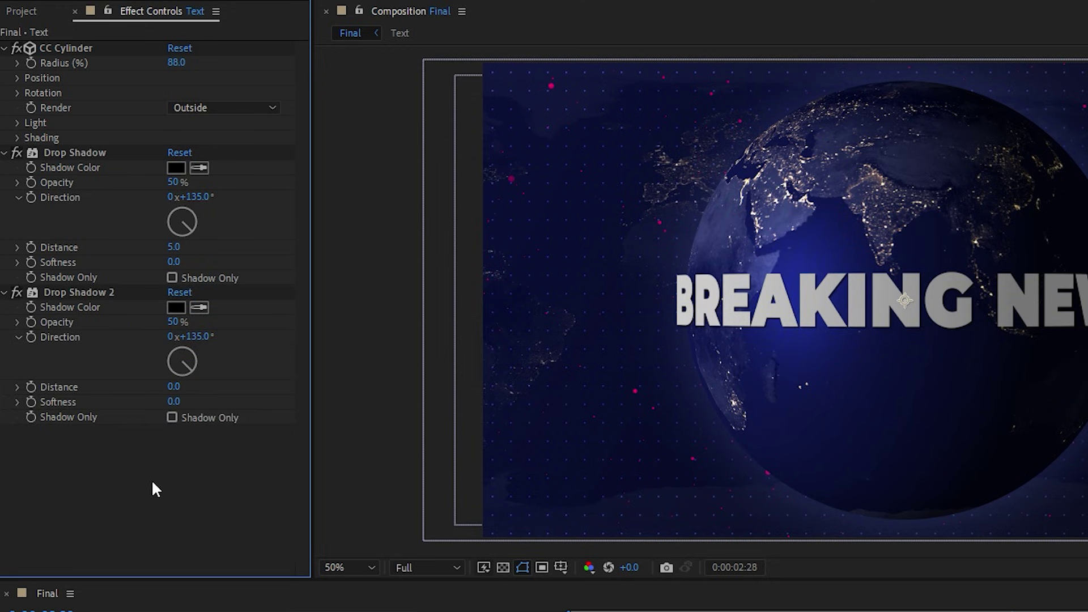
click(173, 402)
text(50)
key(Return)
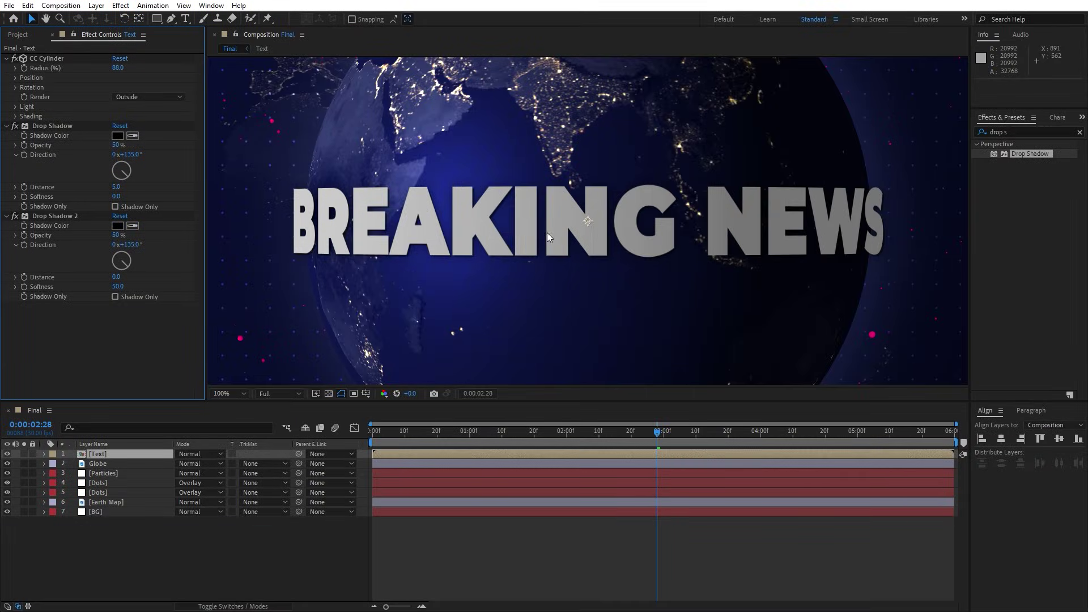
key(slash)
key(shift+slash)
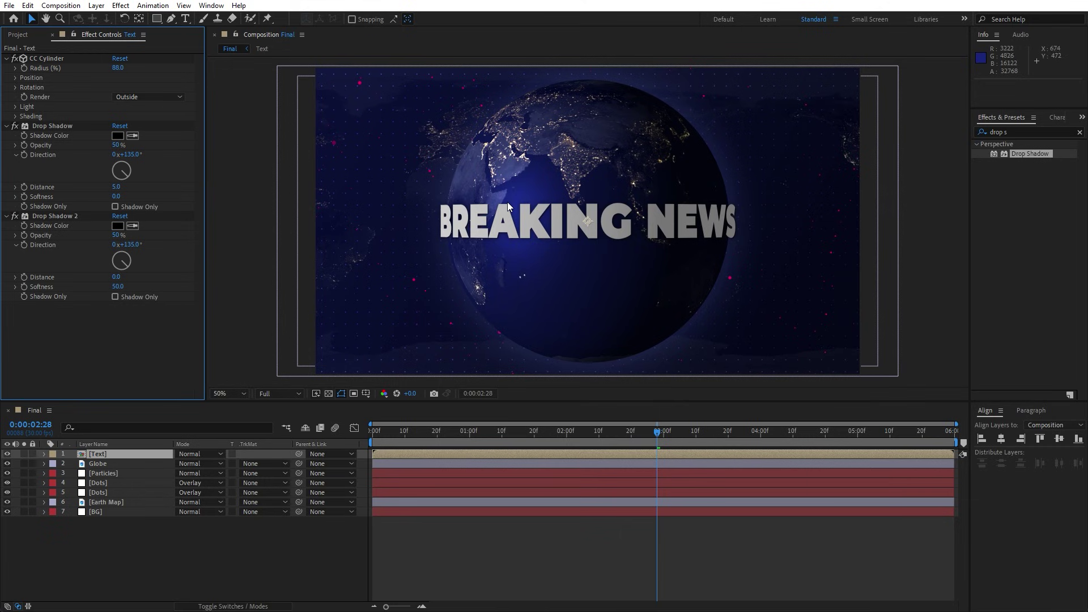
Apply the Color Correction Exposure effect to the Text layer and set its Exposure to 0.50.
click(1023, 129)
text(e)
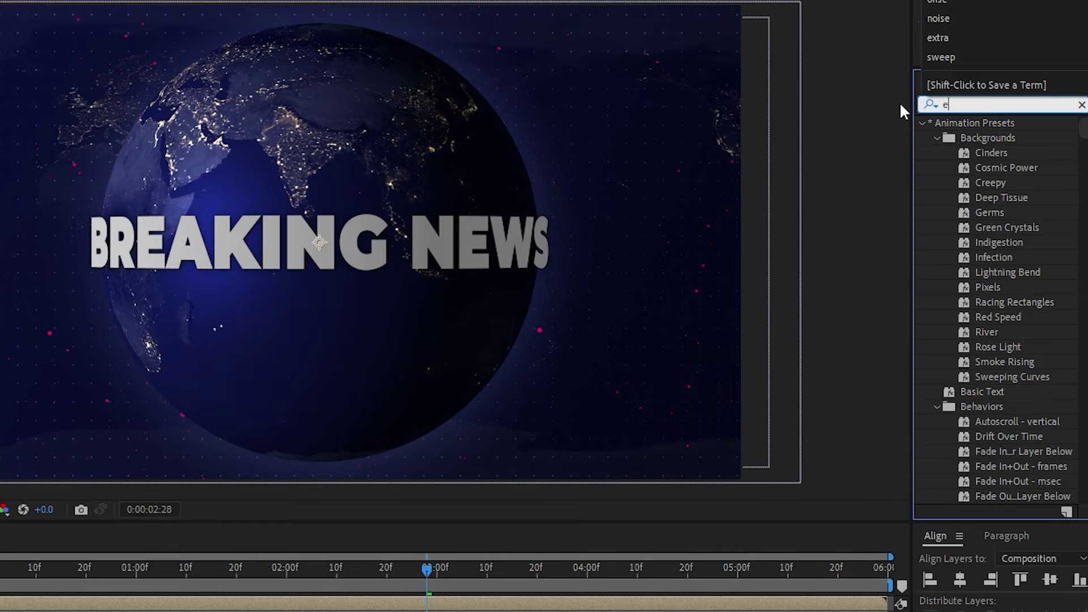
text(xpos)
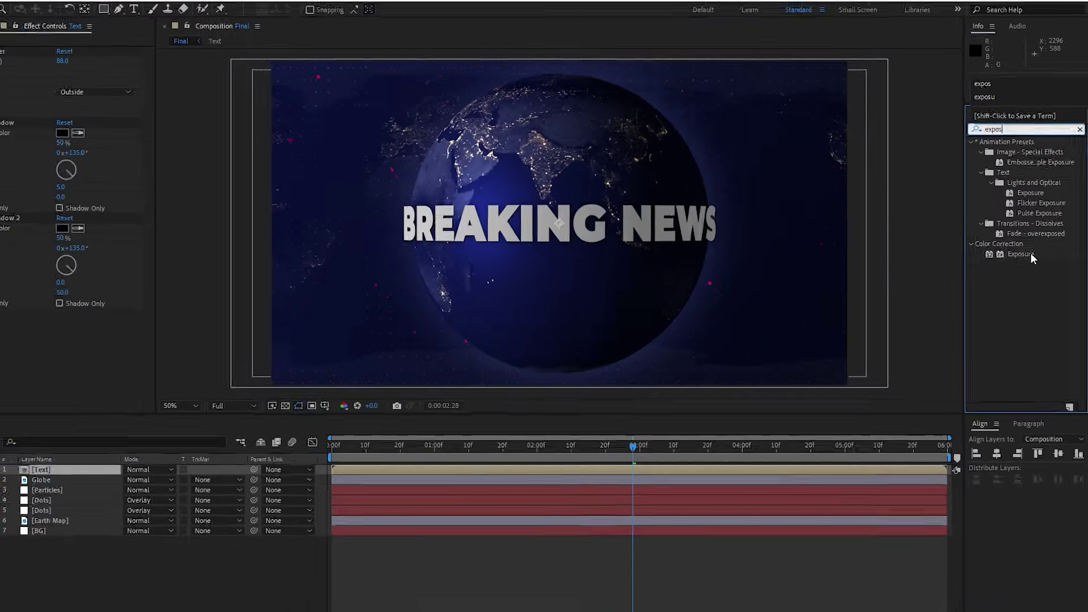
drag(994, 406, 136, 340)
drag(206, 230, 220, 231)
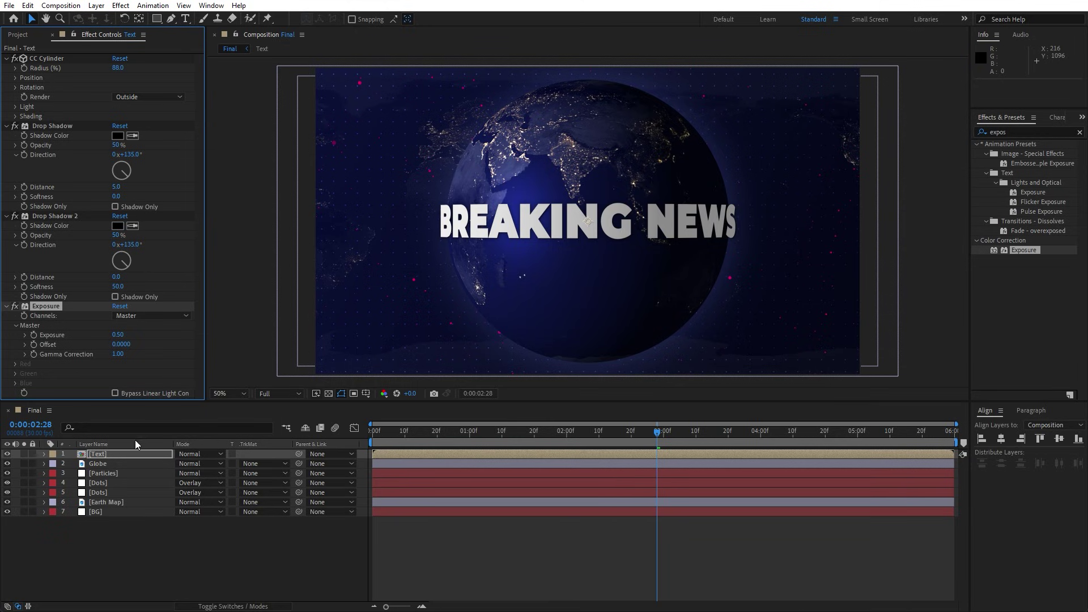
Add a Bevel and Emboss layer style to the Text layer.
right_click(121, 455)
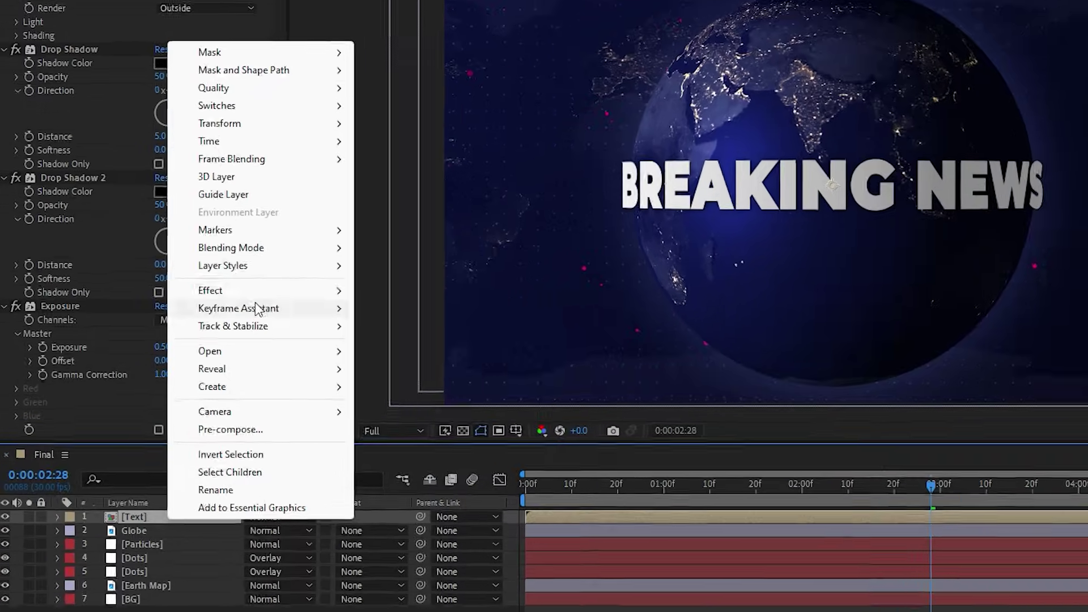
mouse_move(243, 267)
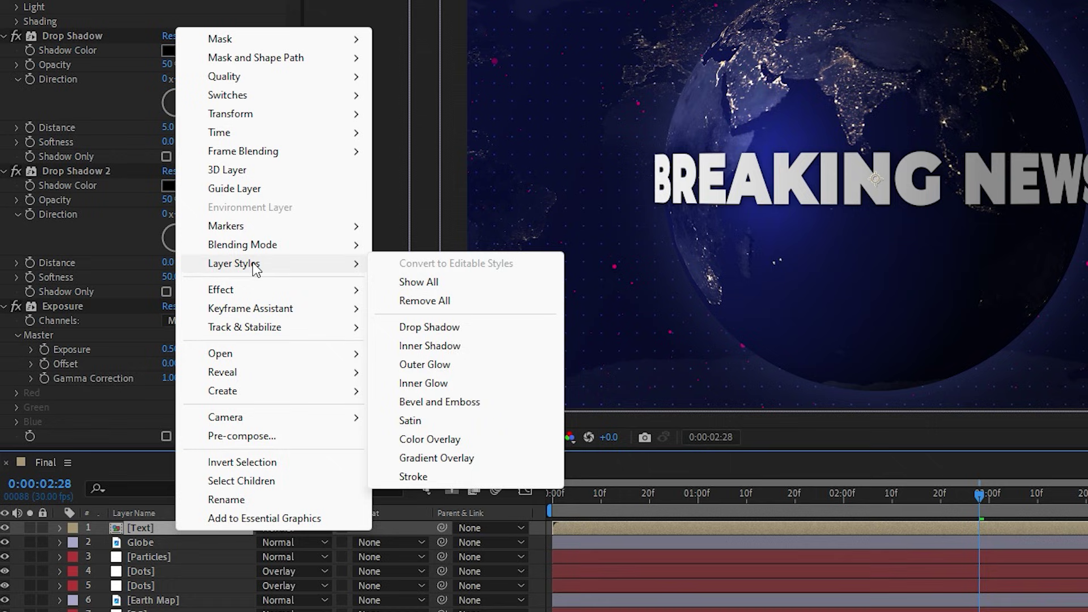
click(426, 402)
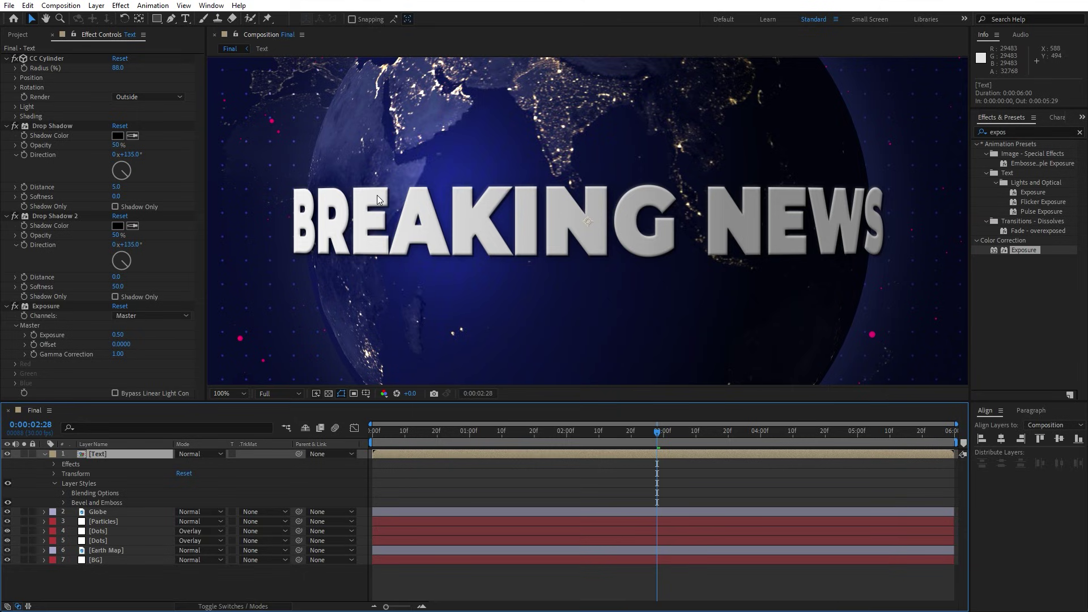
key(comma)
key(comma)
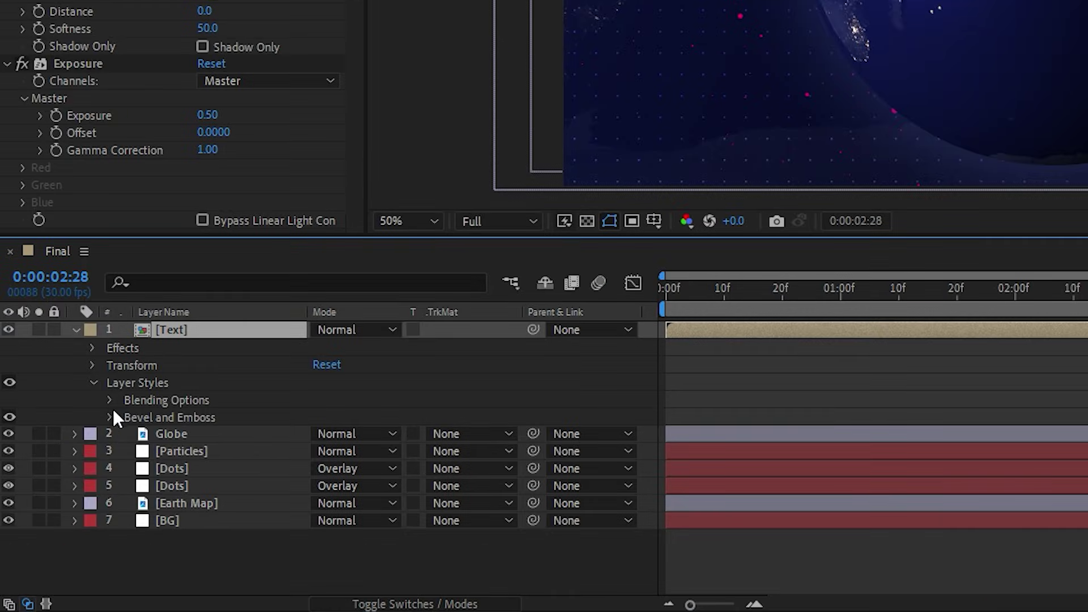
Try a Bevel and Emboss size of 31 on the Text layer, undo it and collapse the layer styles.
click(110, 417)
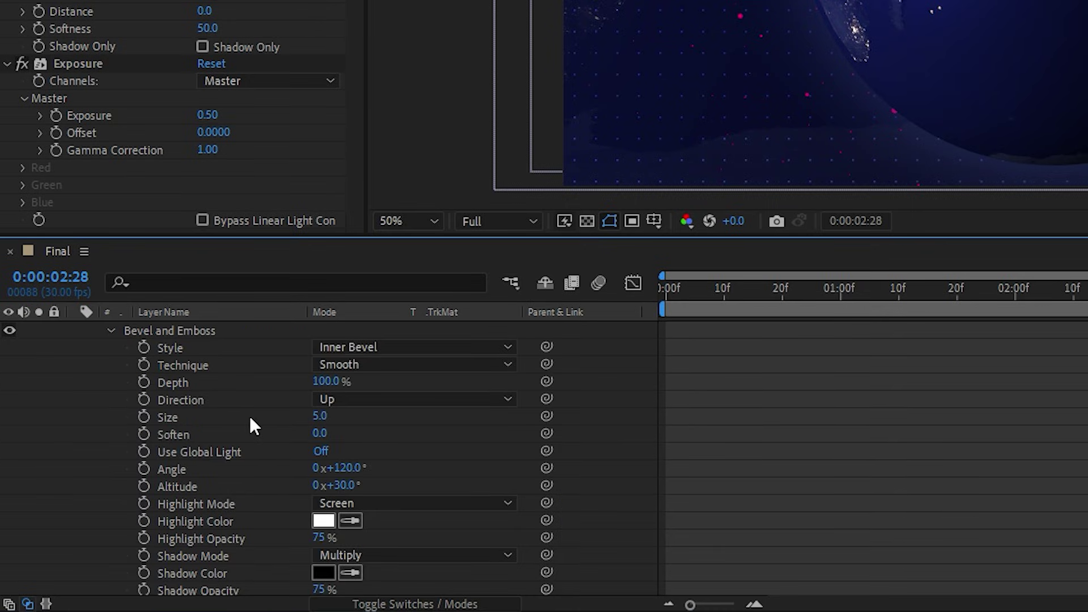
drag(317, 416, 344, 413)
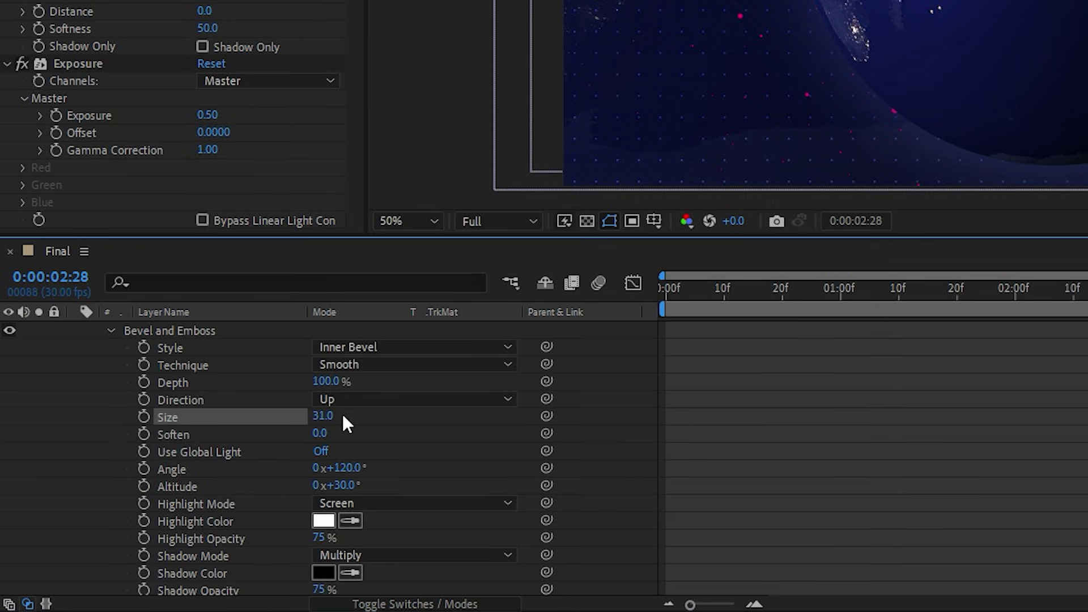
key(ctrl+z)
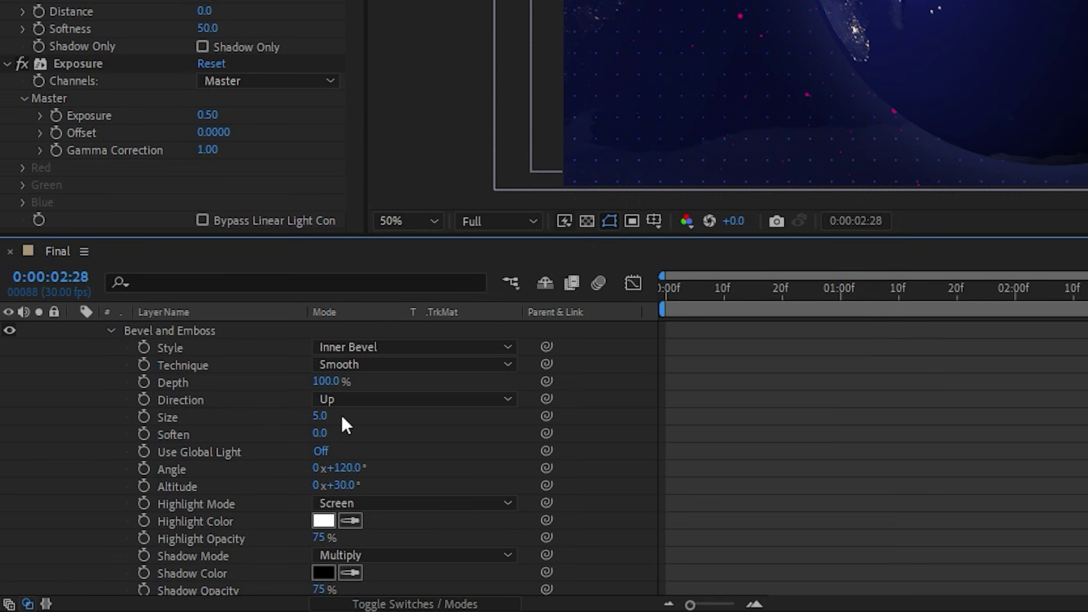
scroll(192, 433, up, 3)
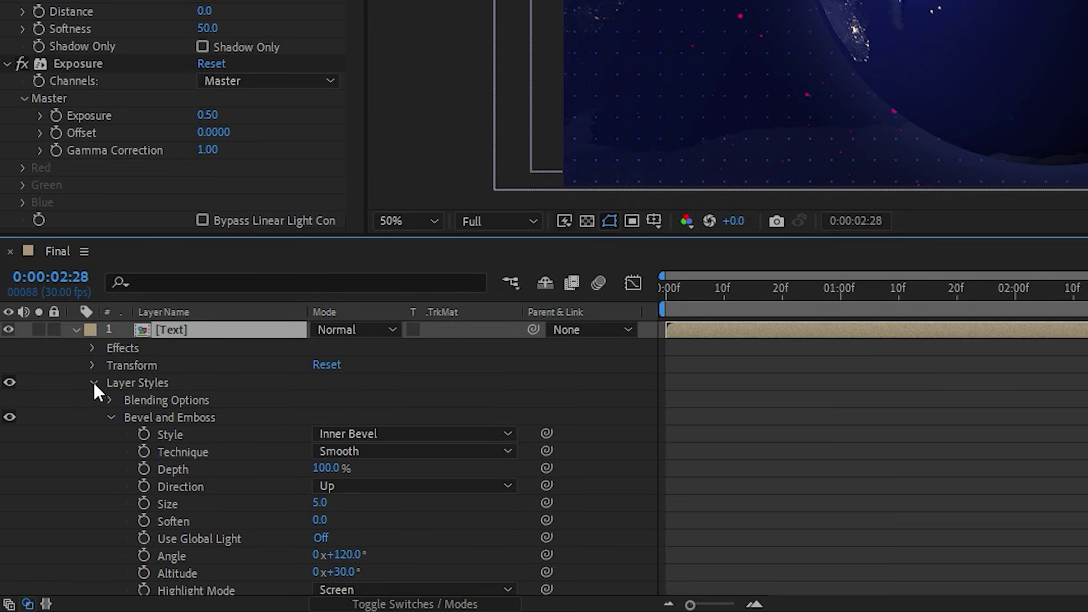
click(94, 382)
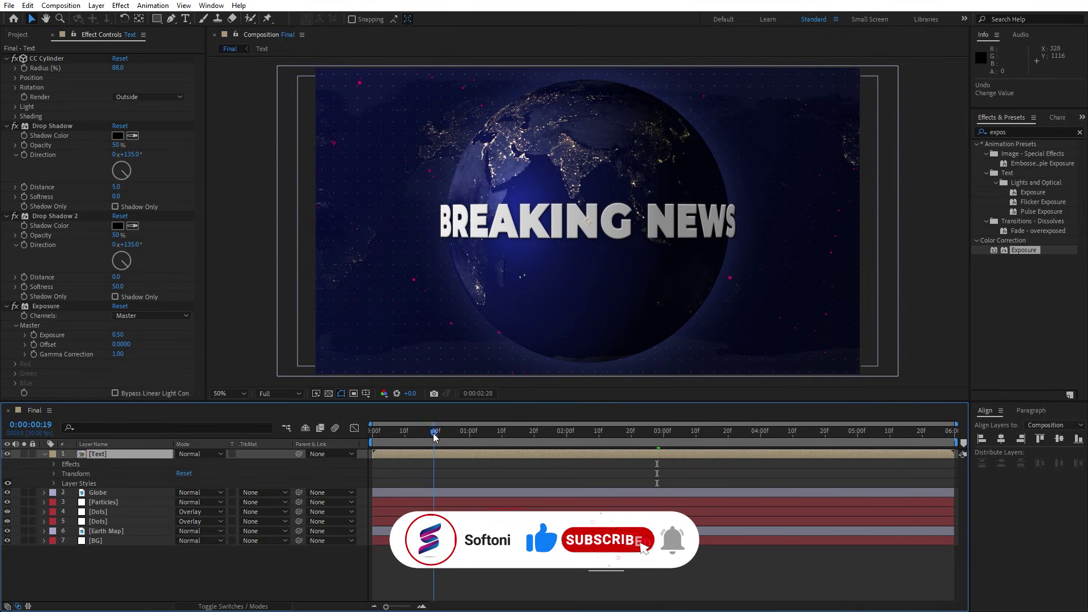
Start keyframing the Text layer's CC Cylinder Rotation Y at 0:00:00:00 with a value of 150°.
drag(433, 433, 360, 436)
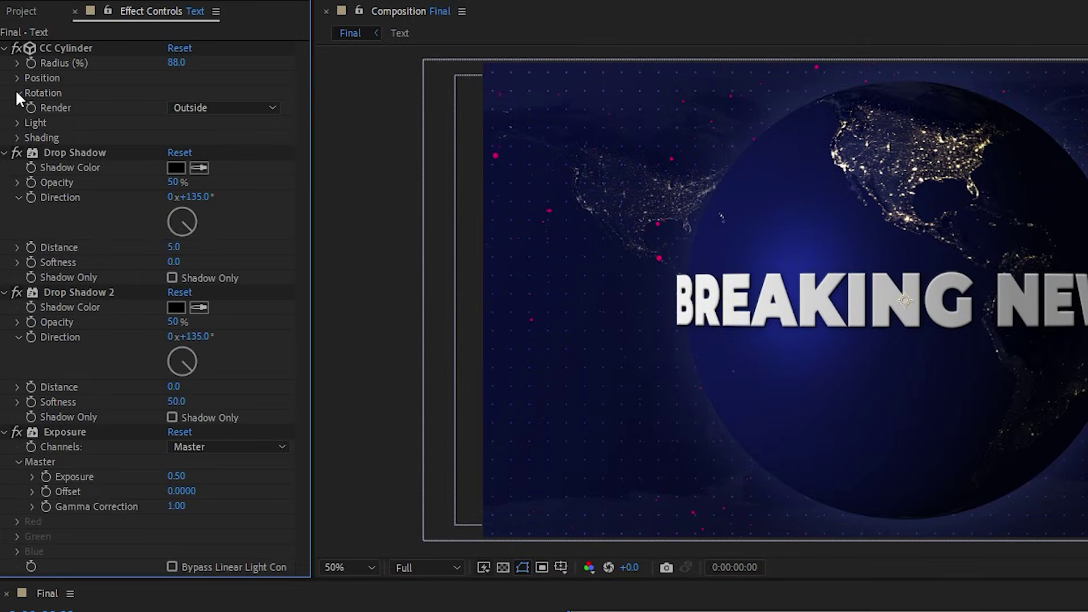
click(15, 88)
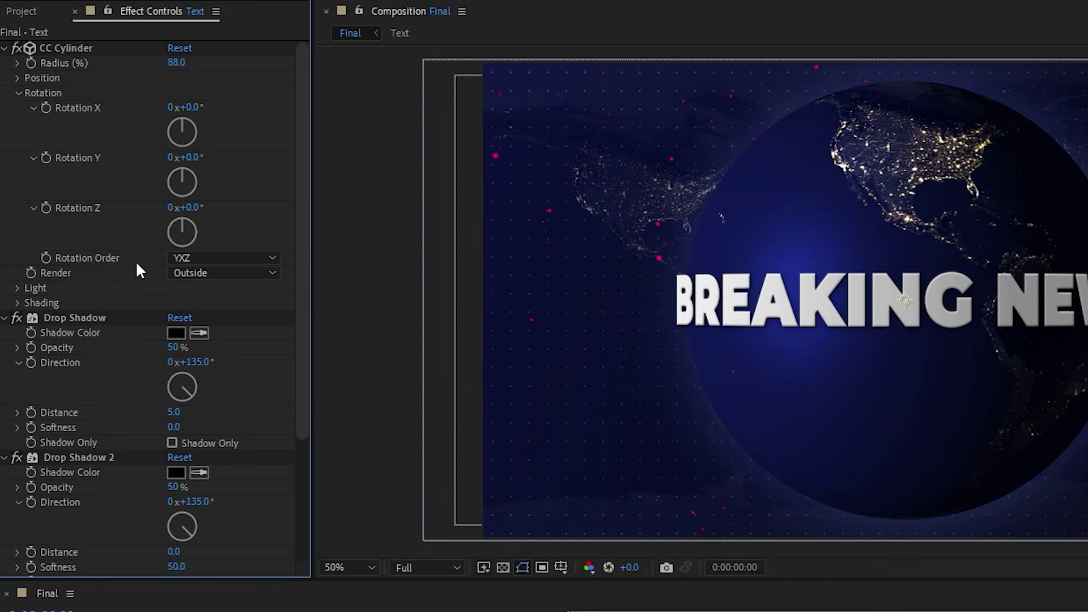
click(81, 166)
click(192, 159)
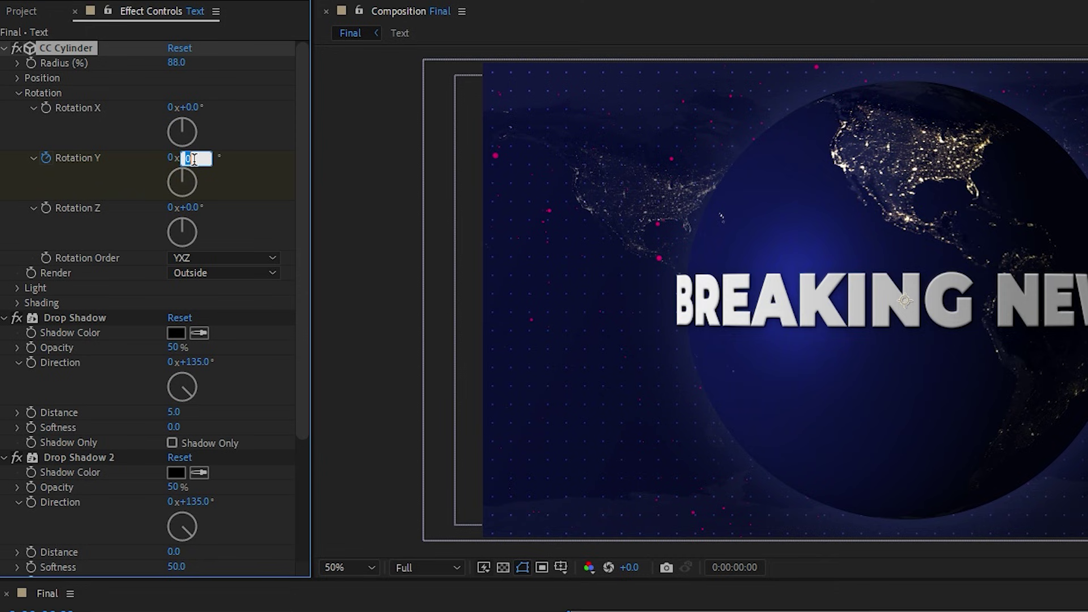
text(150)
key(Return)
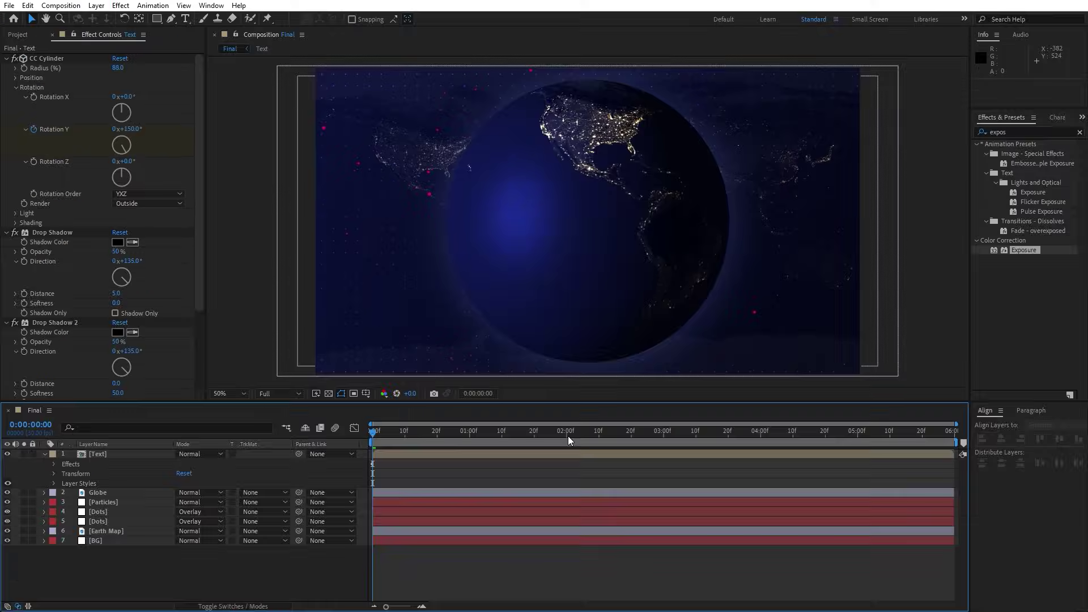
Keyframe the Text layer's CC Cylinder Rotation Y to -150° at 0:00:05:29 and preview the text rotation.
drag(568, 436, 961, 436)
click(128, 128)
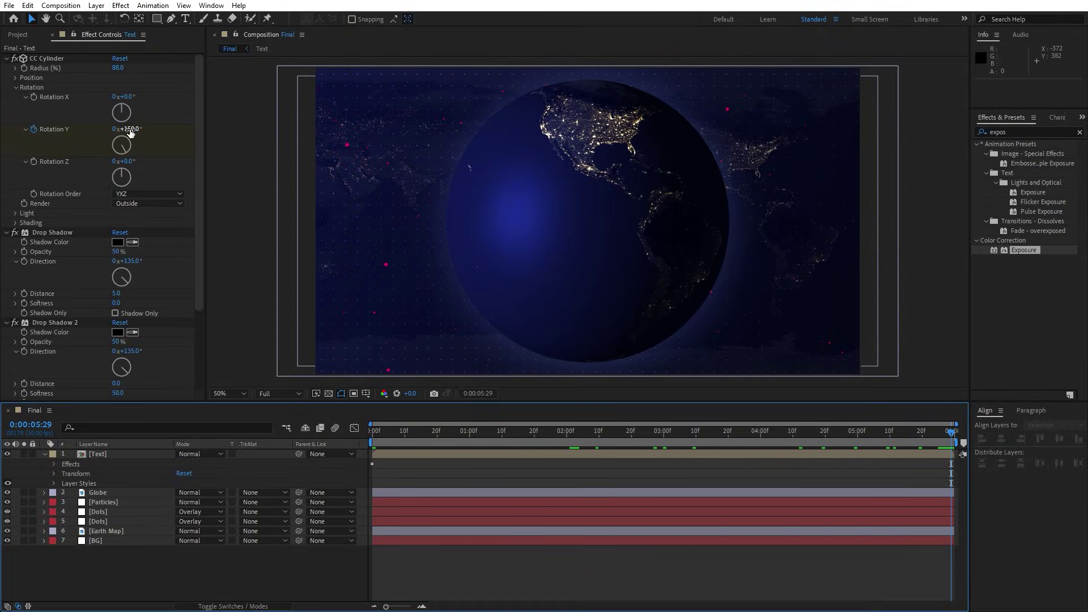
text(-15)
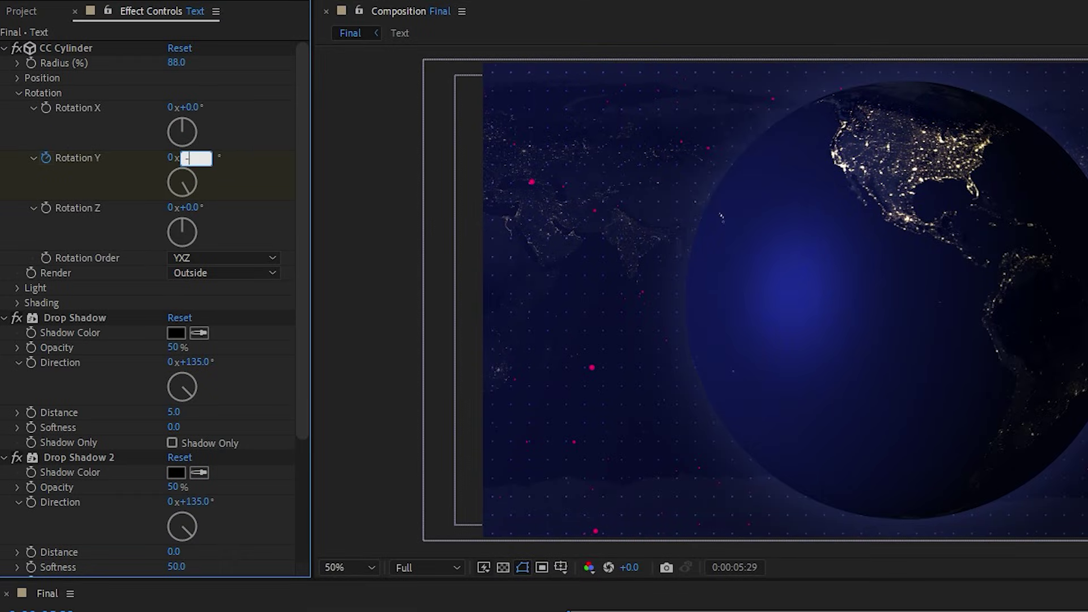
text(0)
key(Return)
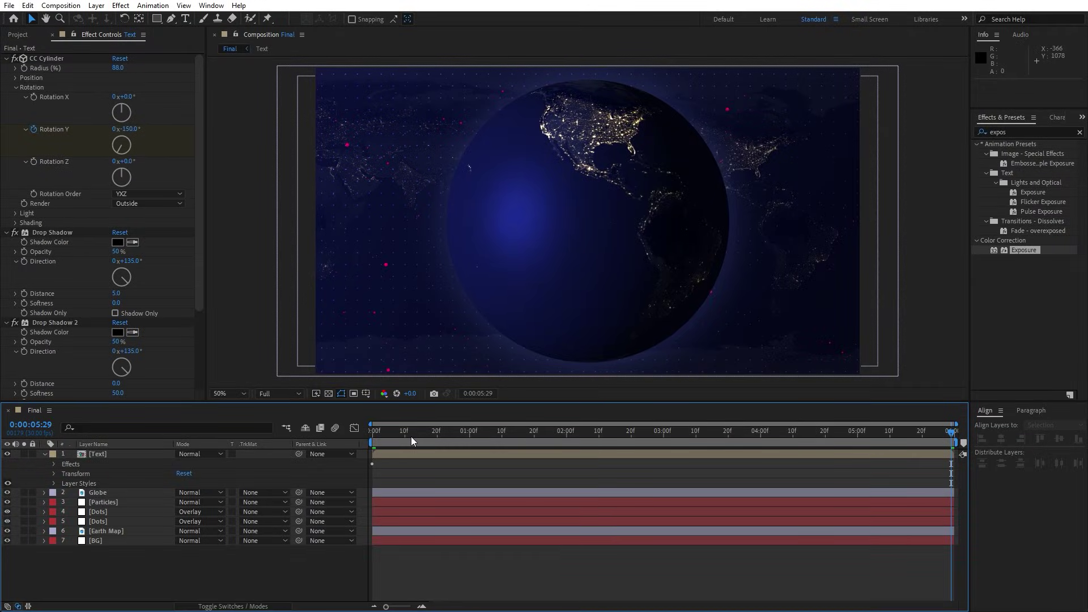
key(space)
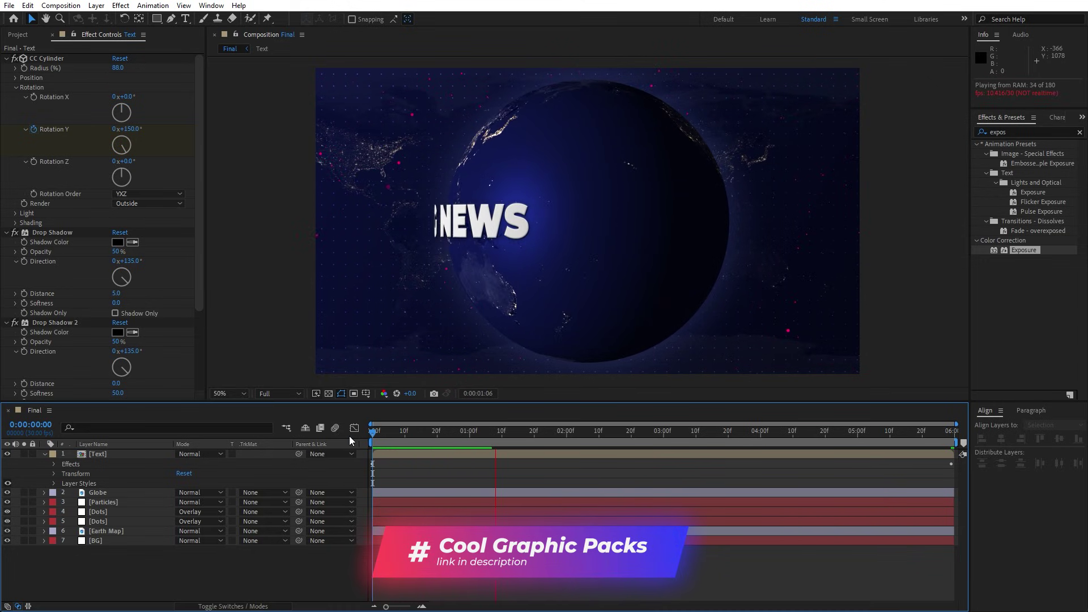
key(space)
key(space)
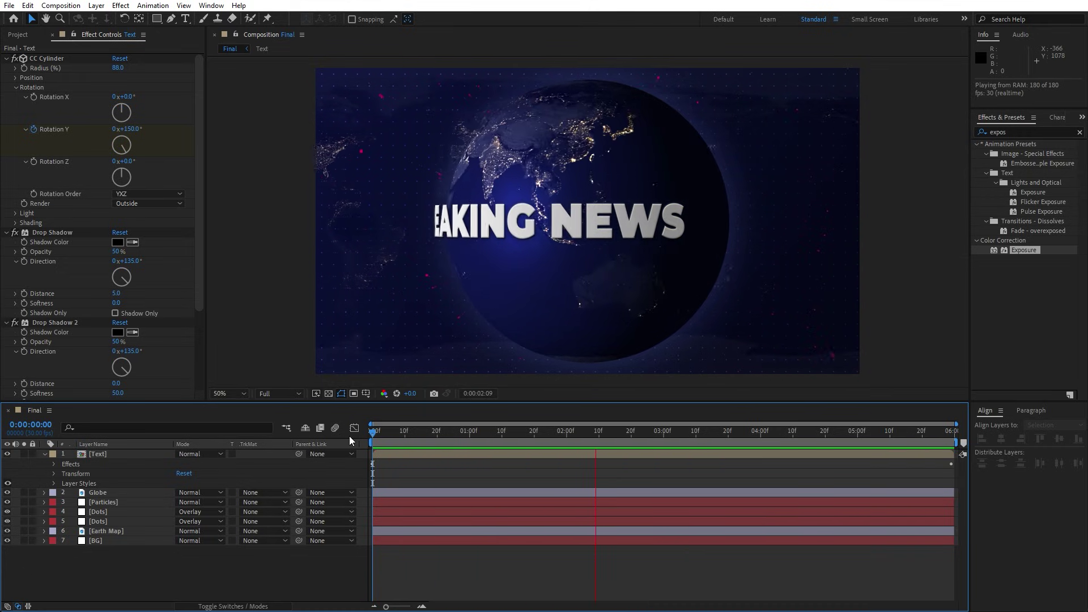
Make the Text layer a 3D layer.
click(660, 433)
drag(661, 432, 535, 433)
click(106, 455)
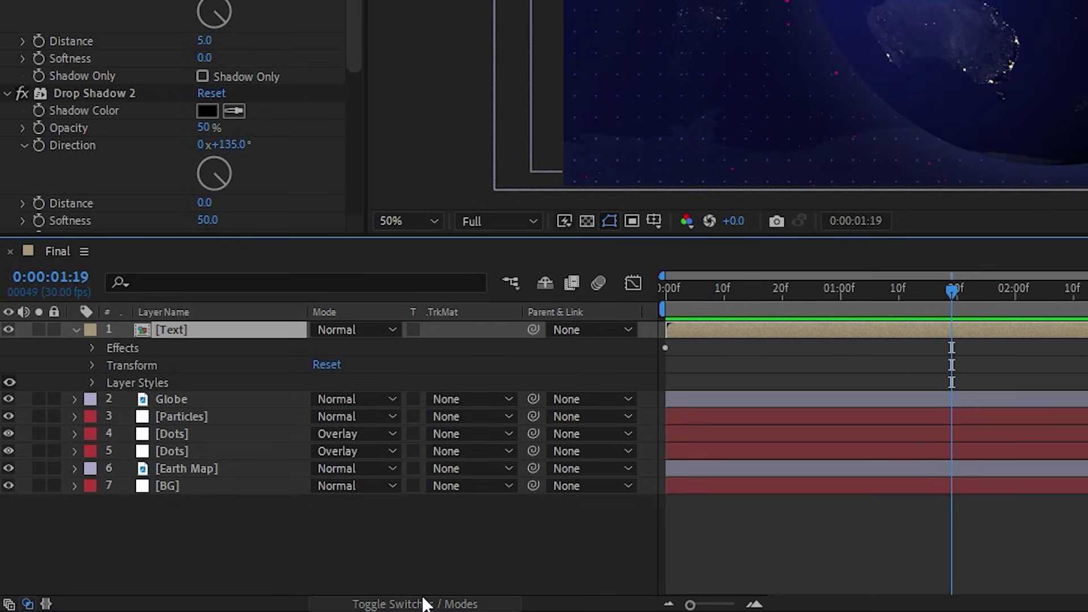
click(238, 605)
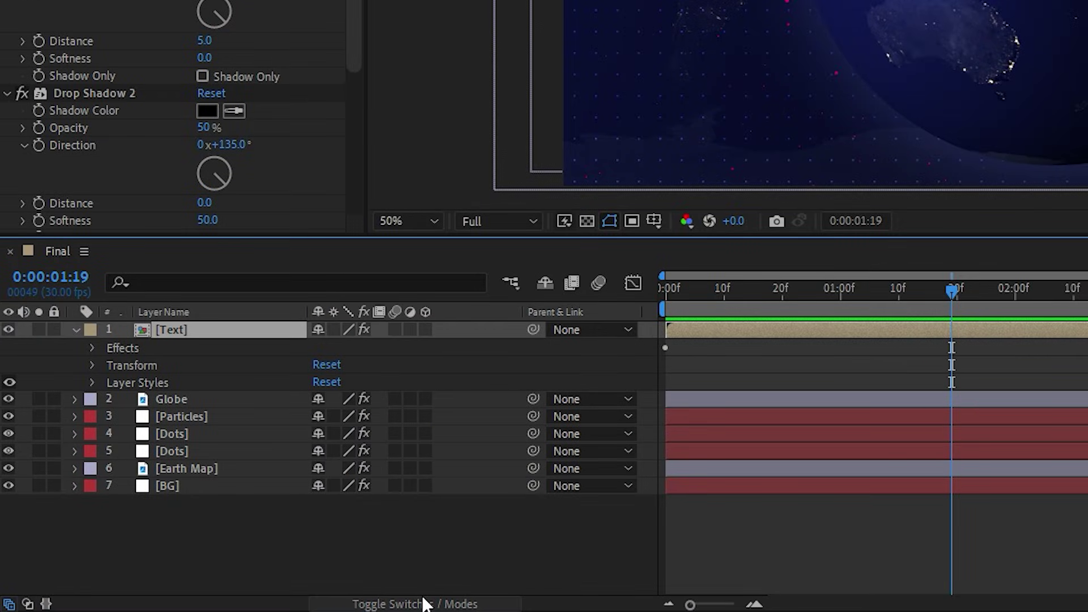
click(426, 328)
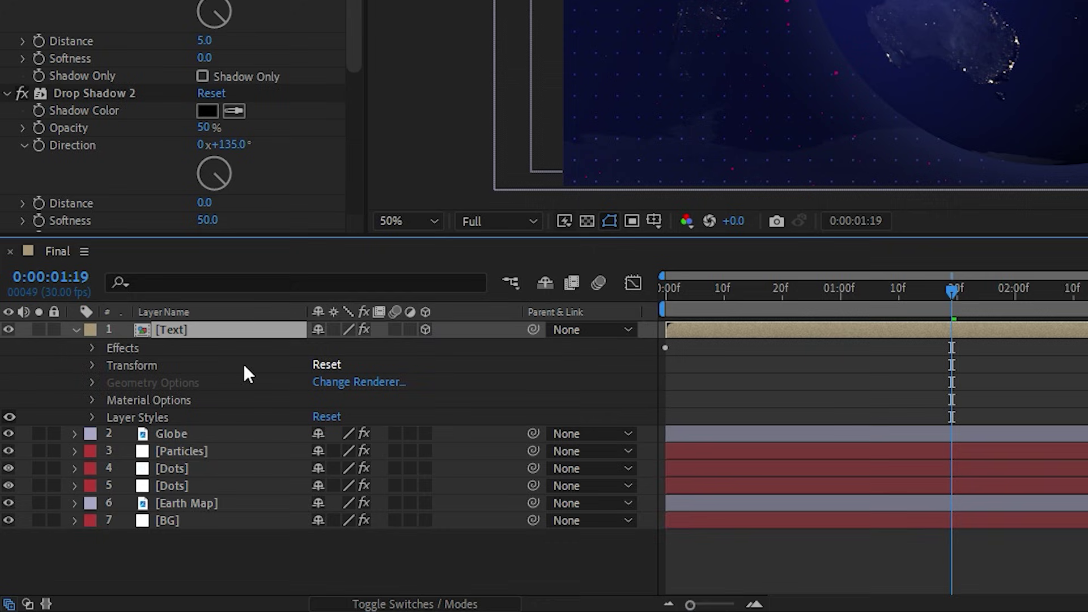
Set the Text layer's Z position to 200 and preview the text rotating around the globe.
key(p)
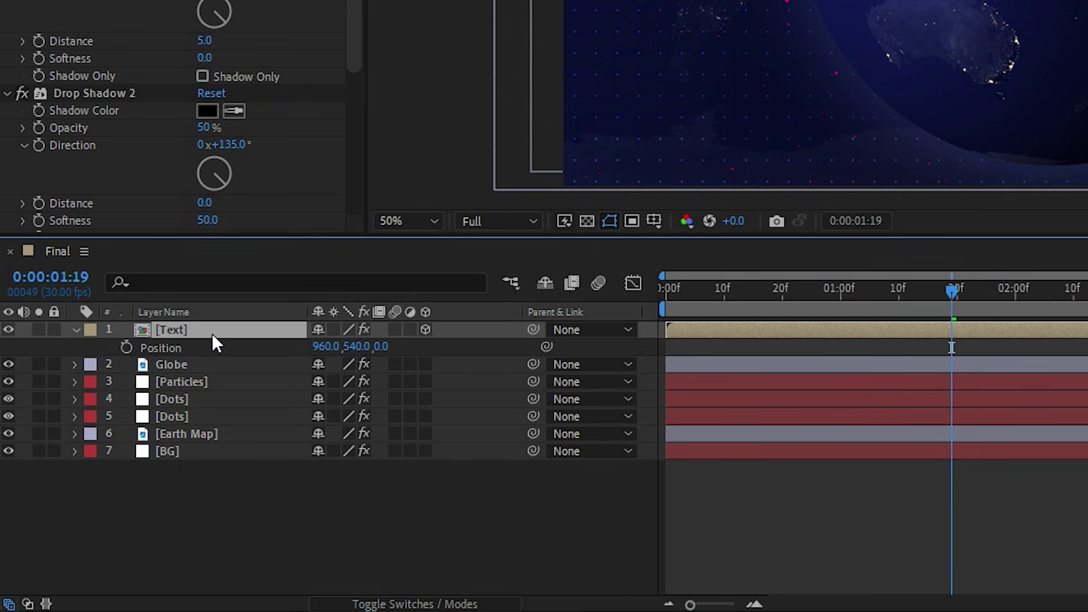
click(383, 349)
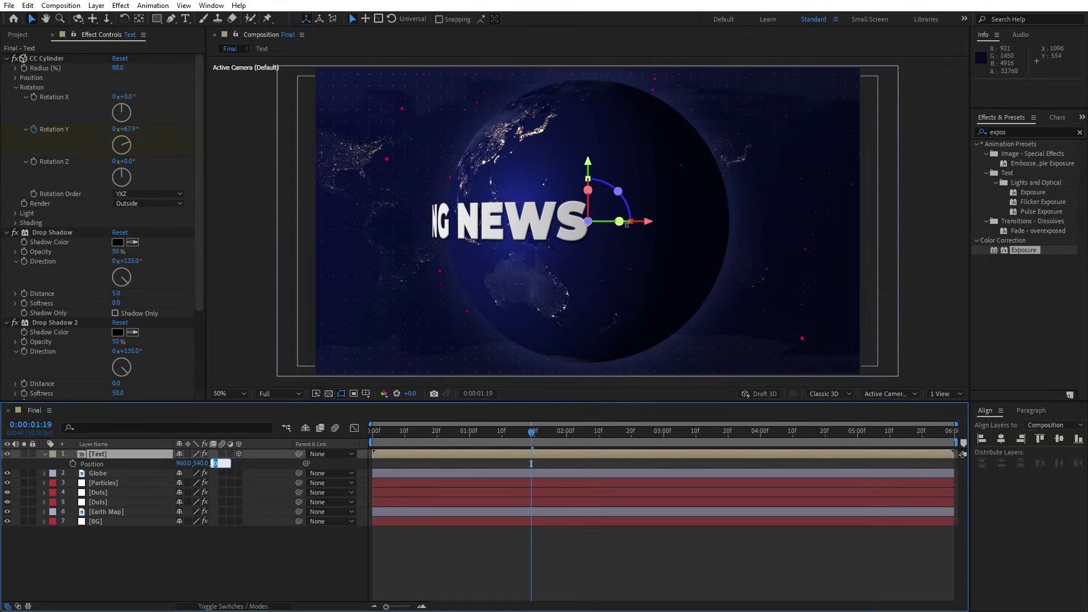
text(200)
click(273, 541)
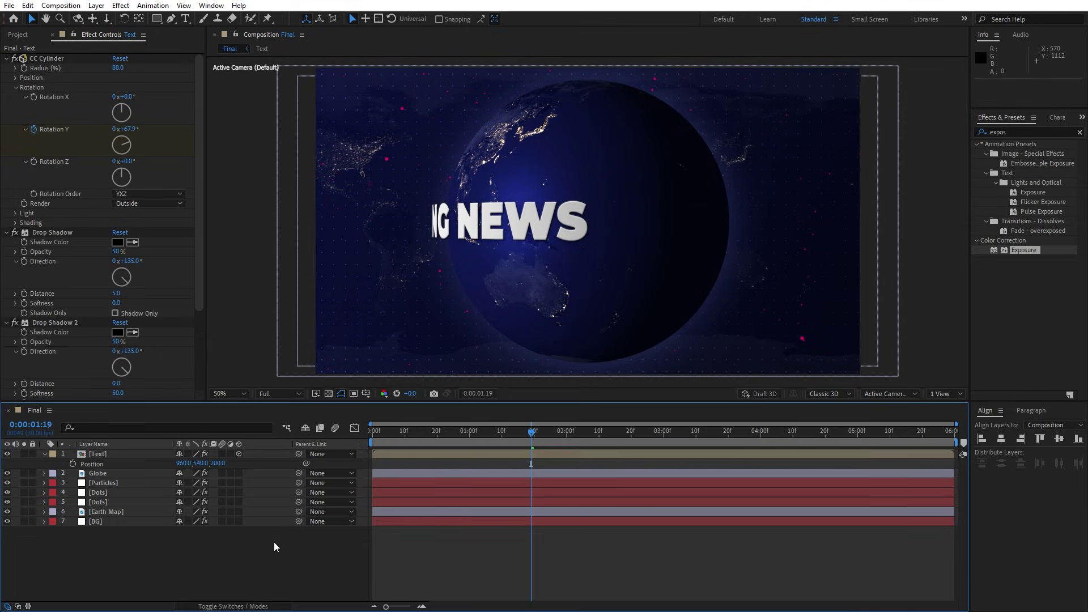
click(385, 434)
drag(385, 434, 657, 434)
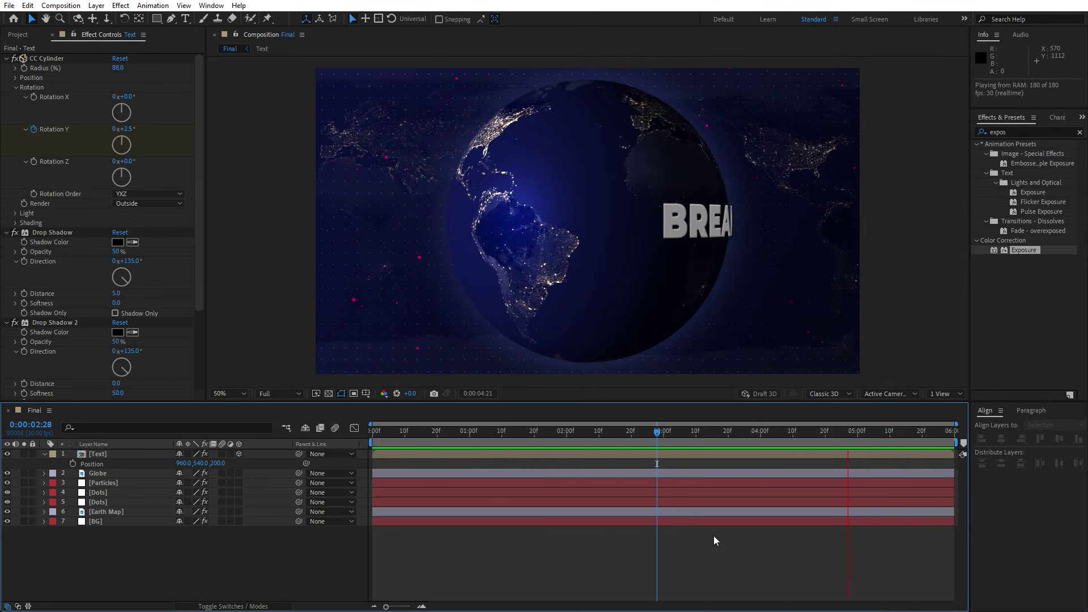
key(space)
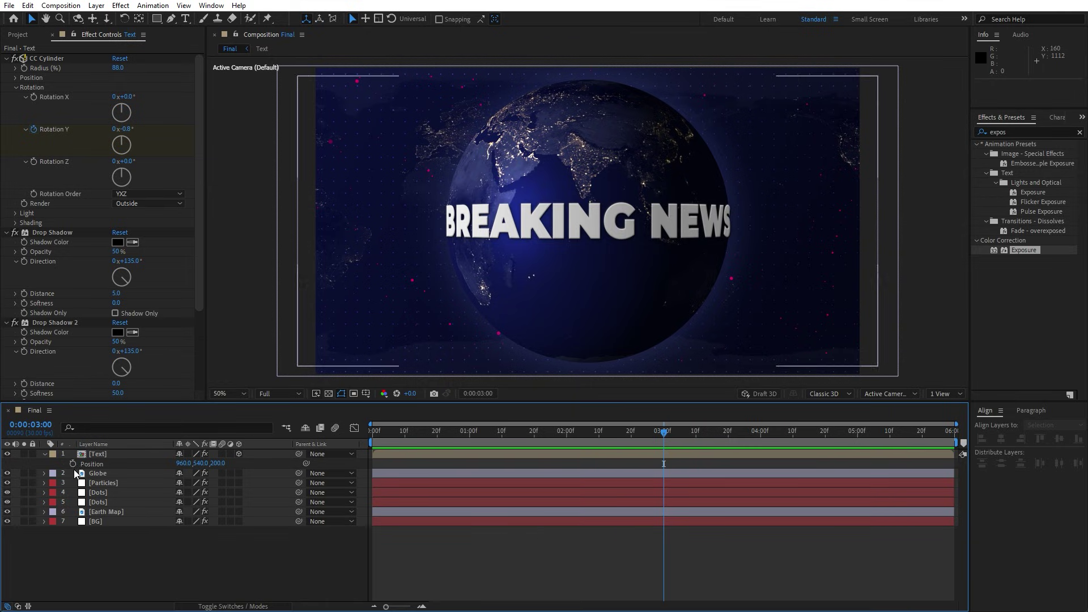
click(44, 454)
Add a new adjustment layer to the Final composition and name it Glow.
right_click(127, 531)
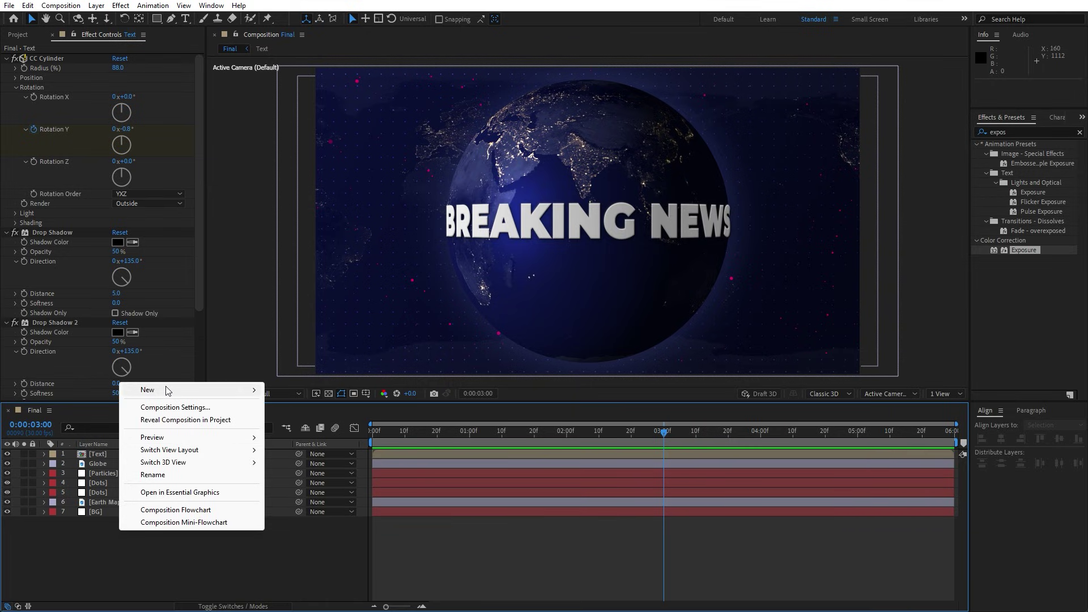
mouse_move(195, 392)
click(327, 482)
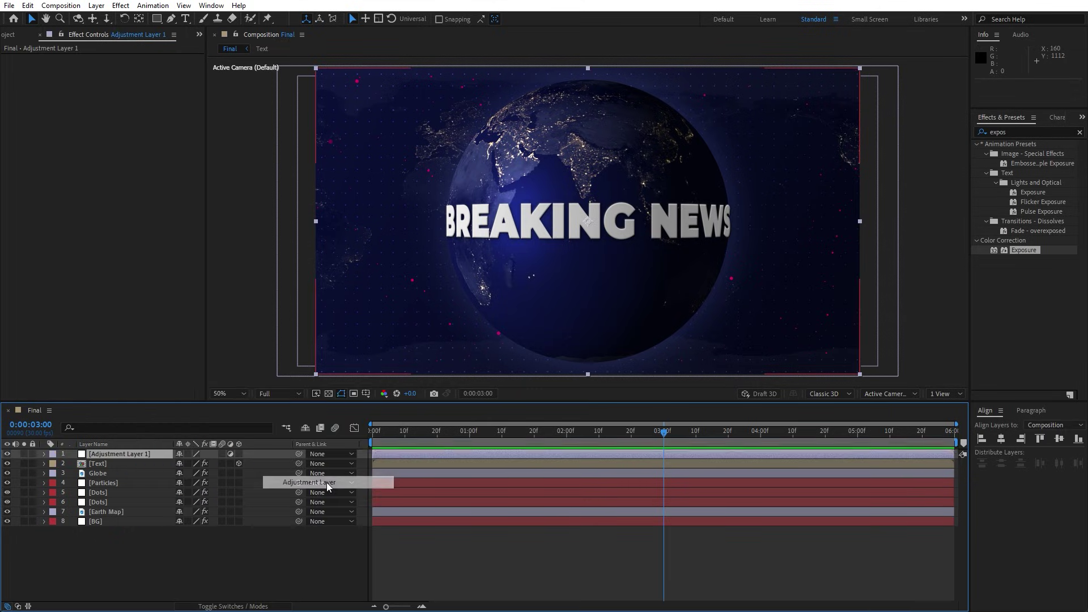
key(Return)
text(Glow)
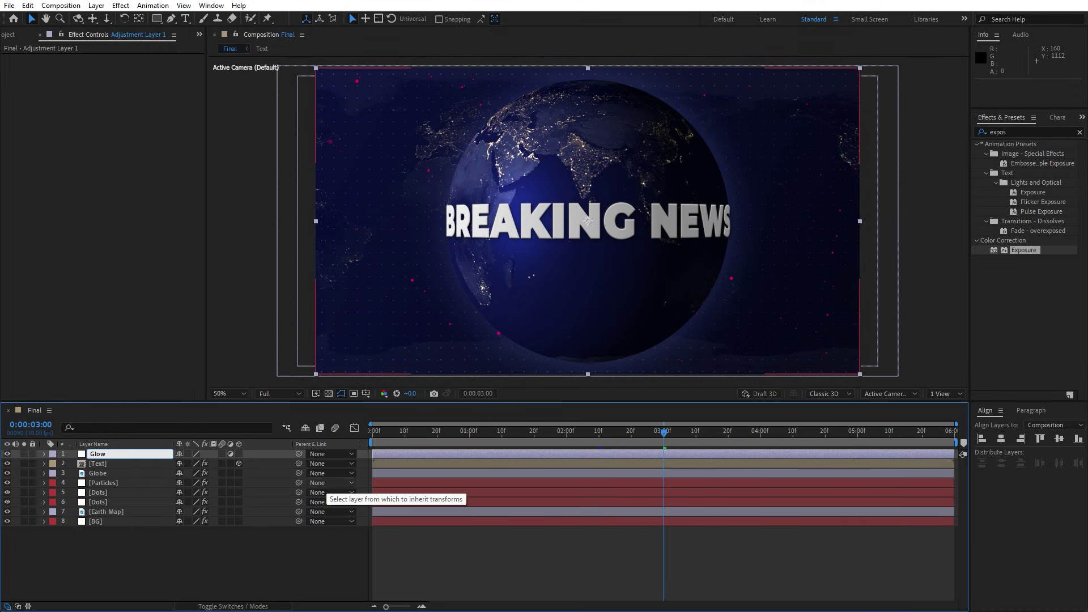
click(252, 545)
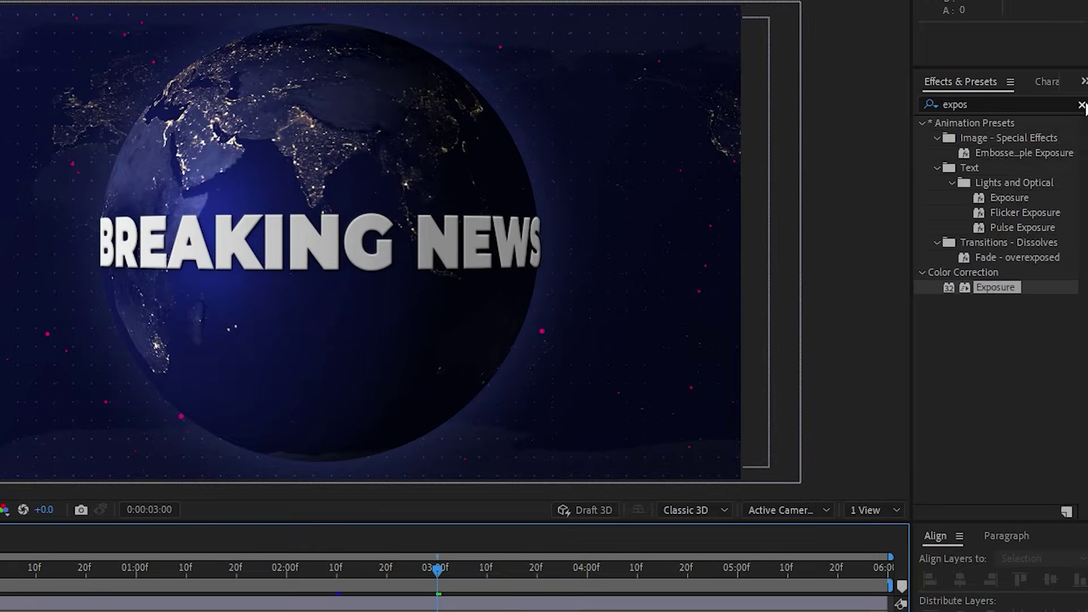
Apply the Stylize Glow effect to the Glow adjustment layer.
click(1081, 105)
text(w)
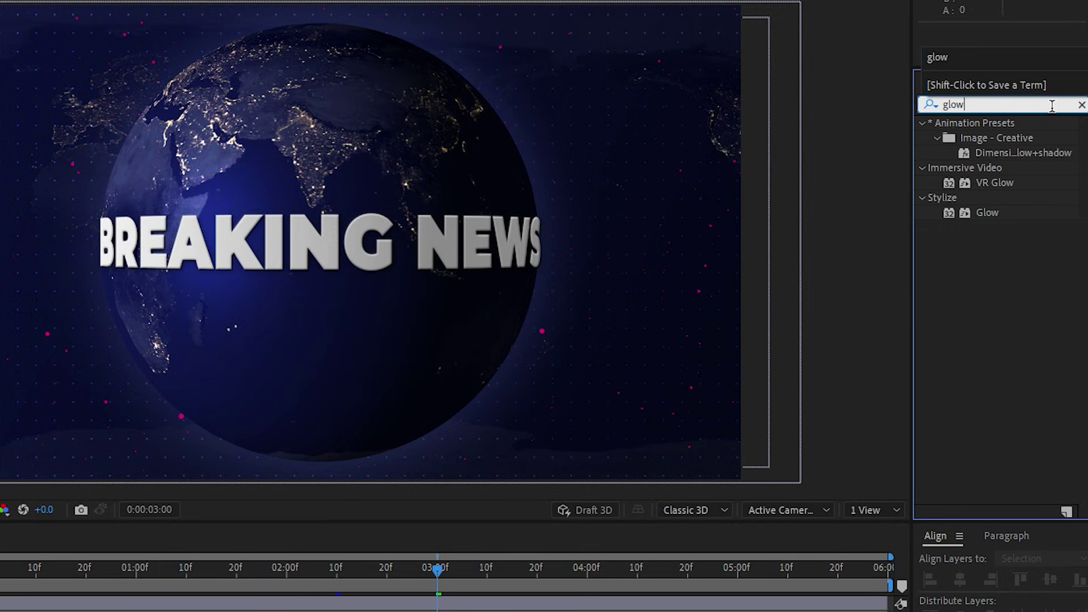
drag(977, 214, 0, 609)
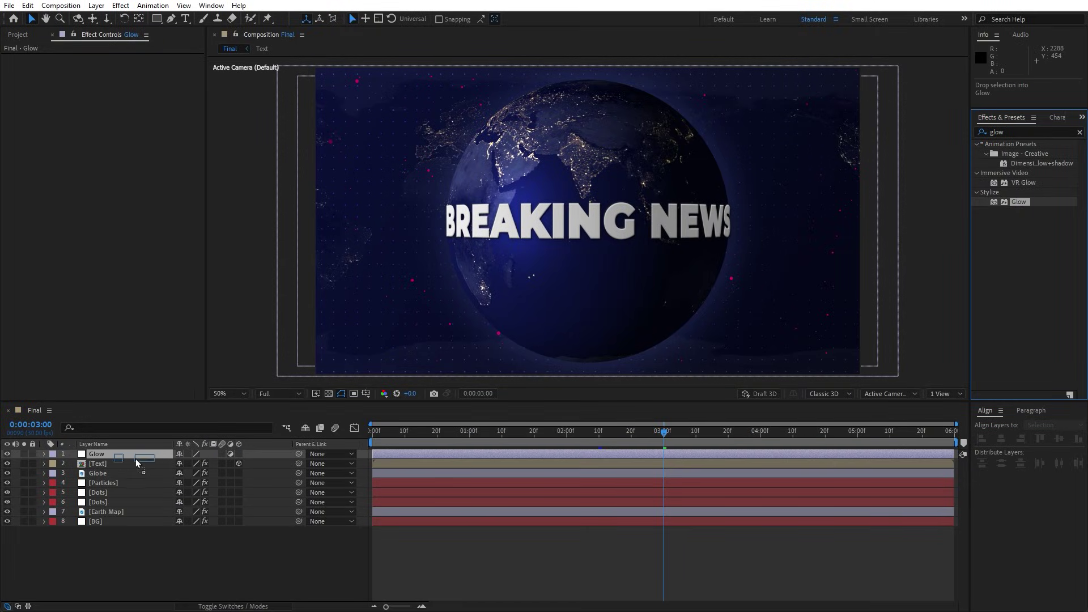
drag(135, 458, 134, 456)
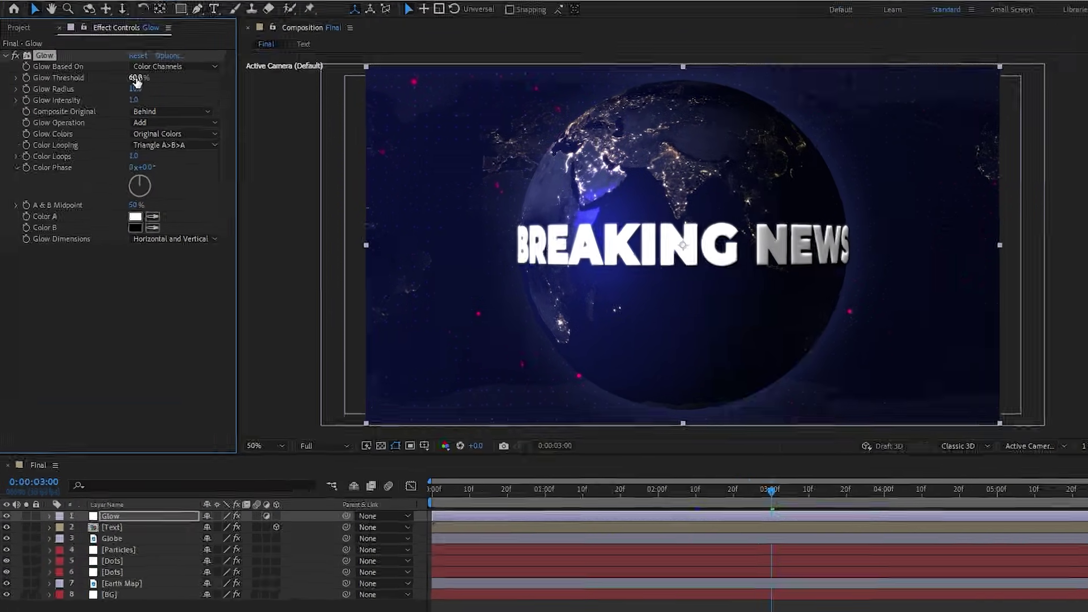
Set the Glow effect's threshold to 70% and radius to 200, and check the result at other frames.
click(118, 78)
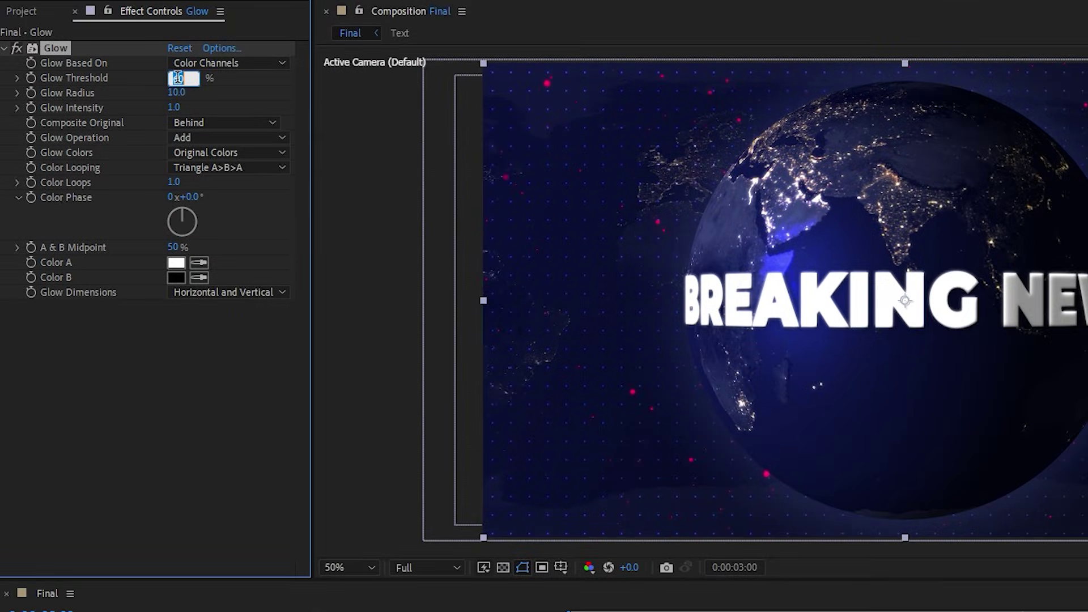
key(Tab)
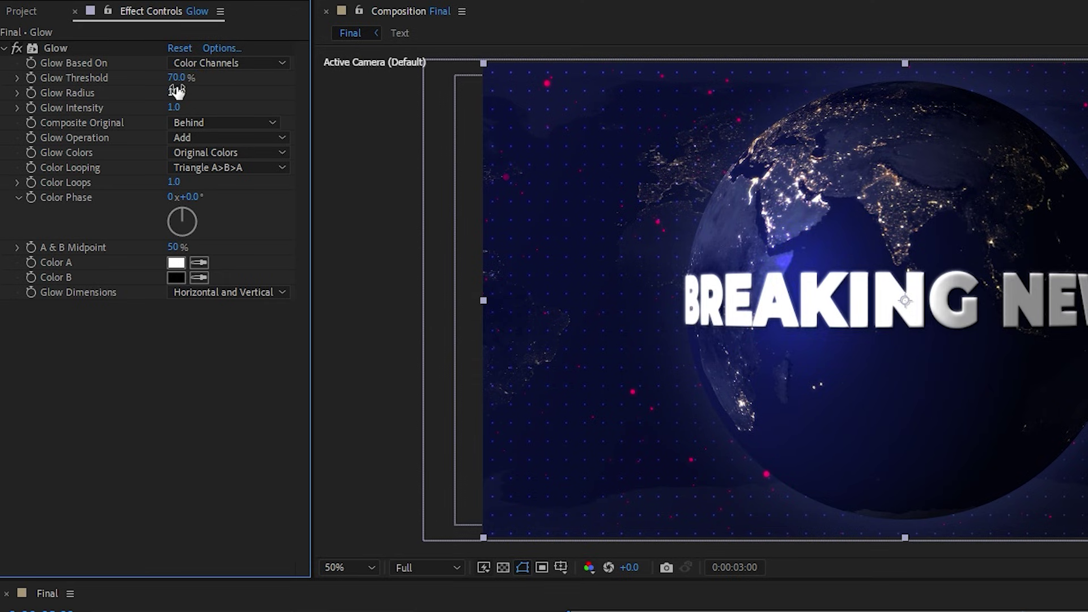
text(200)
key(Return)
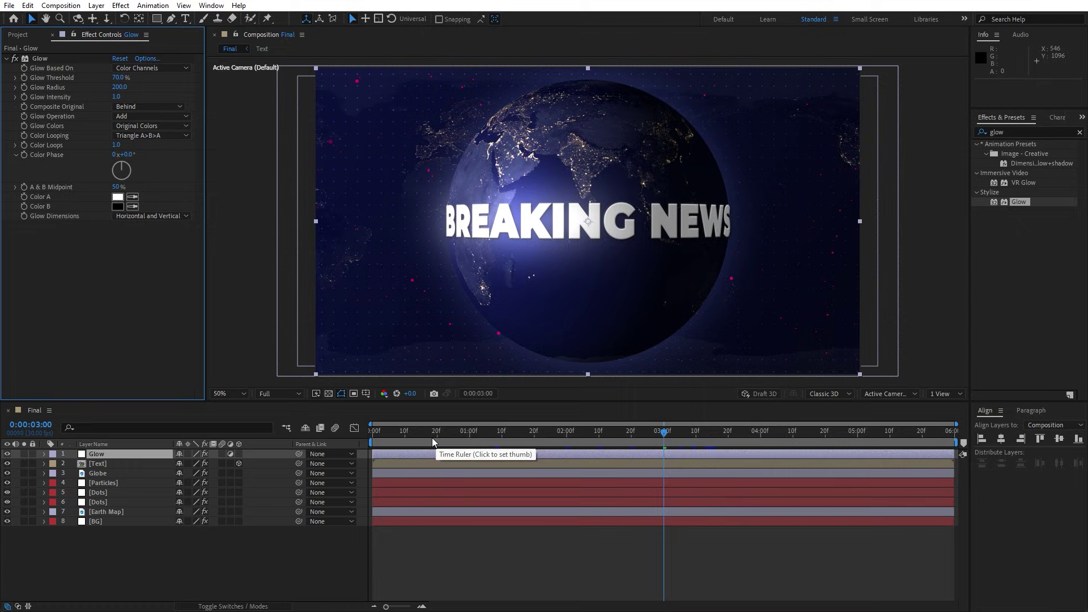
drag(432, 439, 502, 439)
Create a white 1920 × 1080 px solid layer named Light 1.
right_click(161, 553)
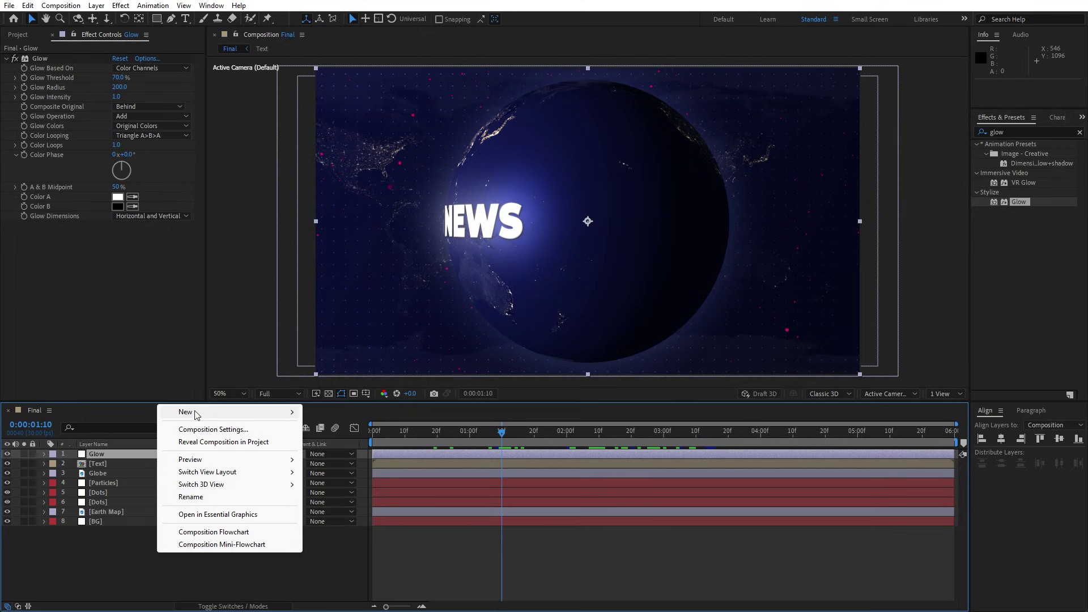
mouse_move(249, 412)
click(346, 439)
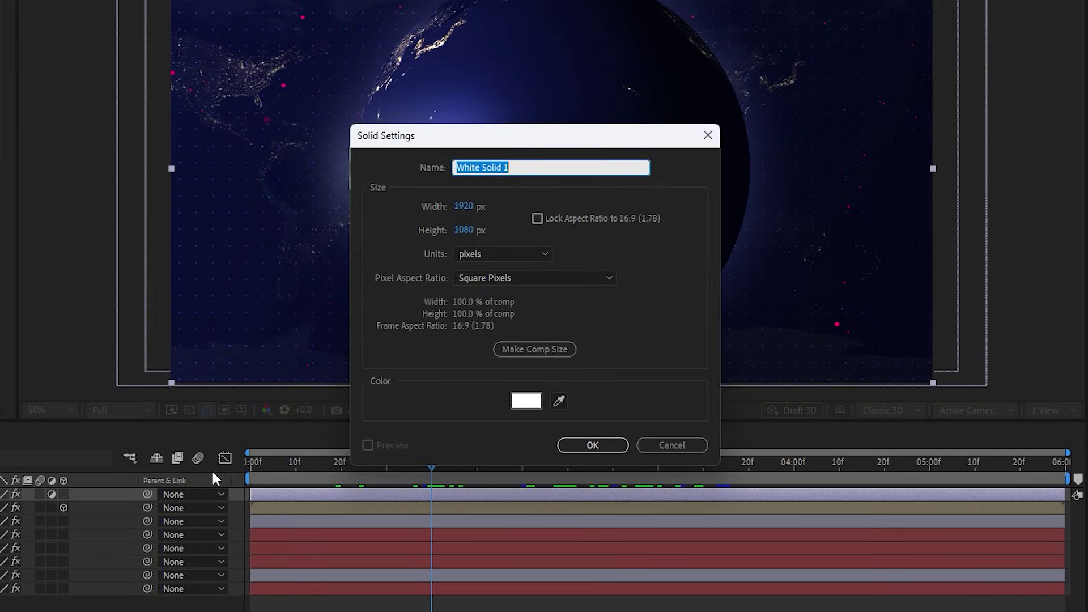
text(Light)
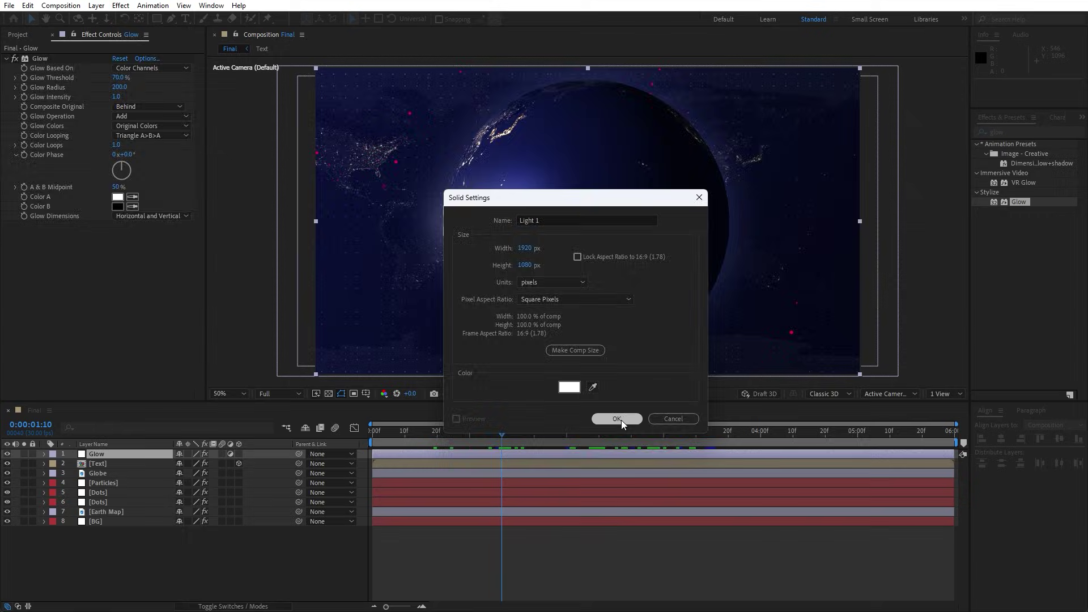
click(597, 447)
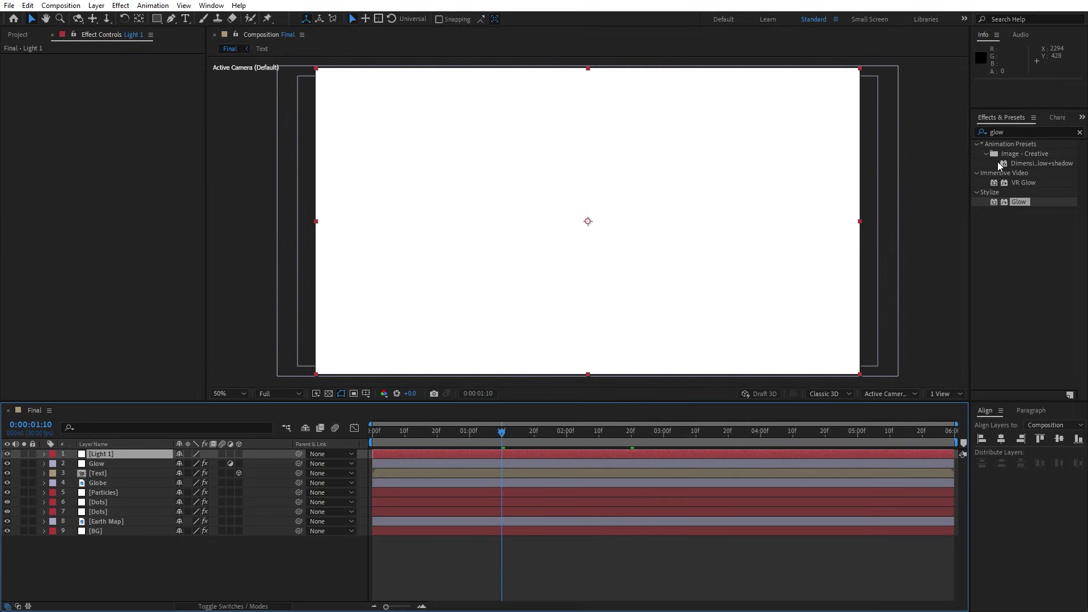
Apply the Generate Fill effect to the Light 1 layer and set its color to black (000000).
click(1080, 134)
click(1080, 134)
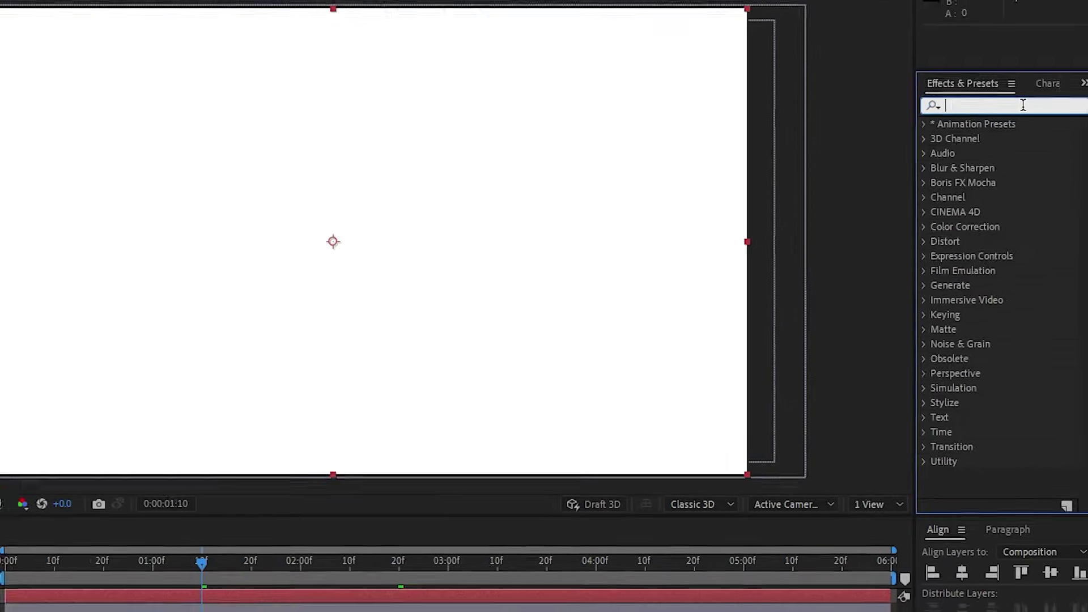
text(fill)
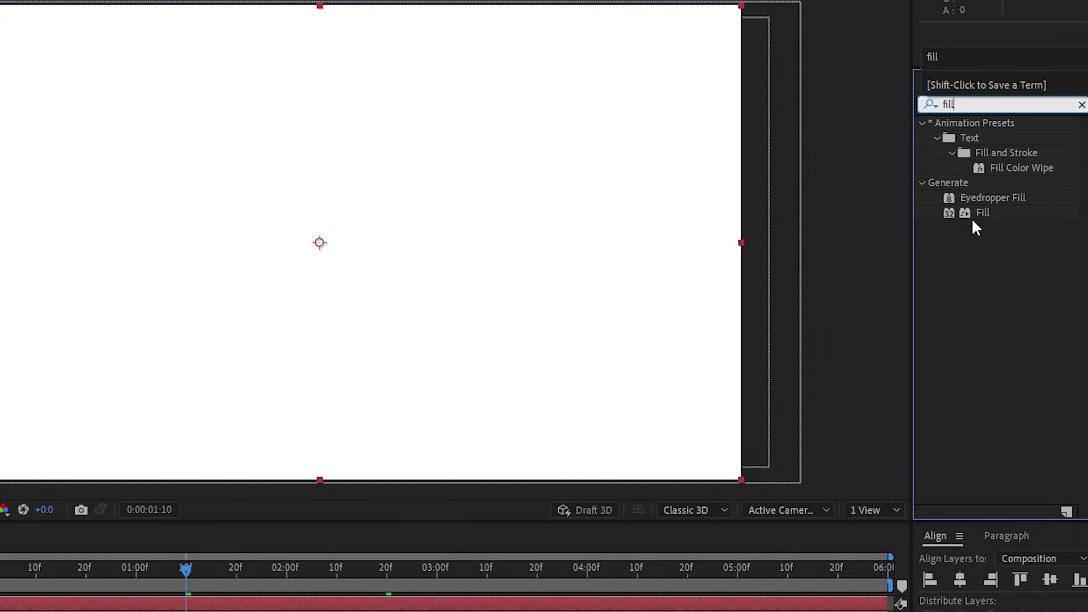
drag(973, 221, 206, 314)
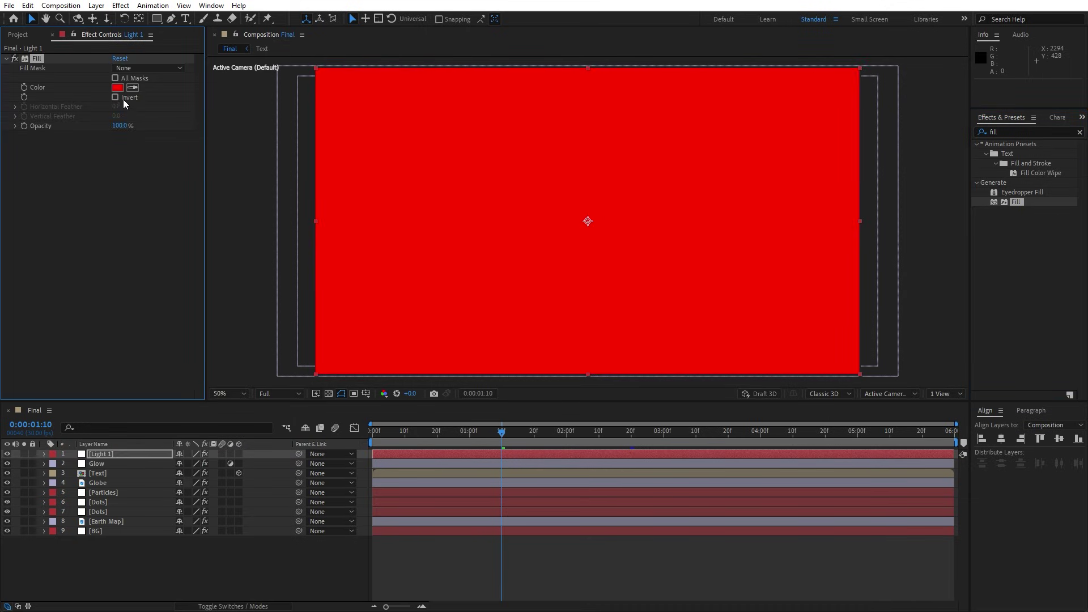
click(117, 88)
drag(226, 396, 63, 494)
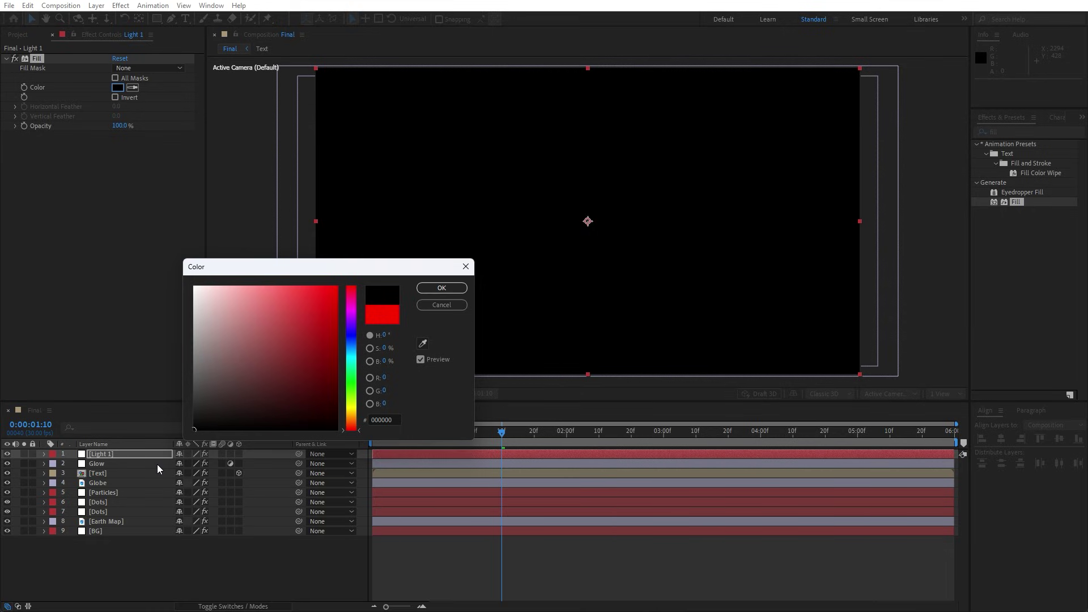
click(441, 289)
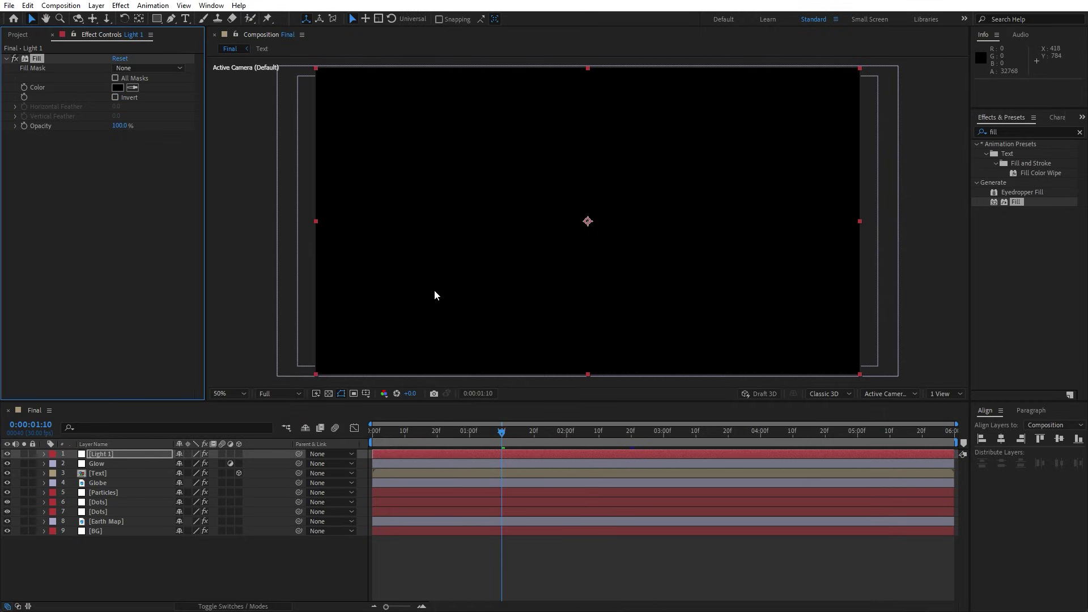
Apply the Generate Lens Flare effect to the Light 1 layer.
click(1014, 129)
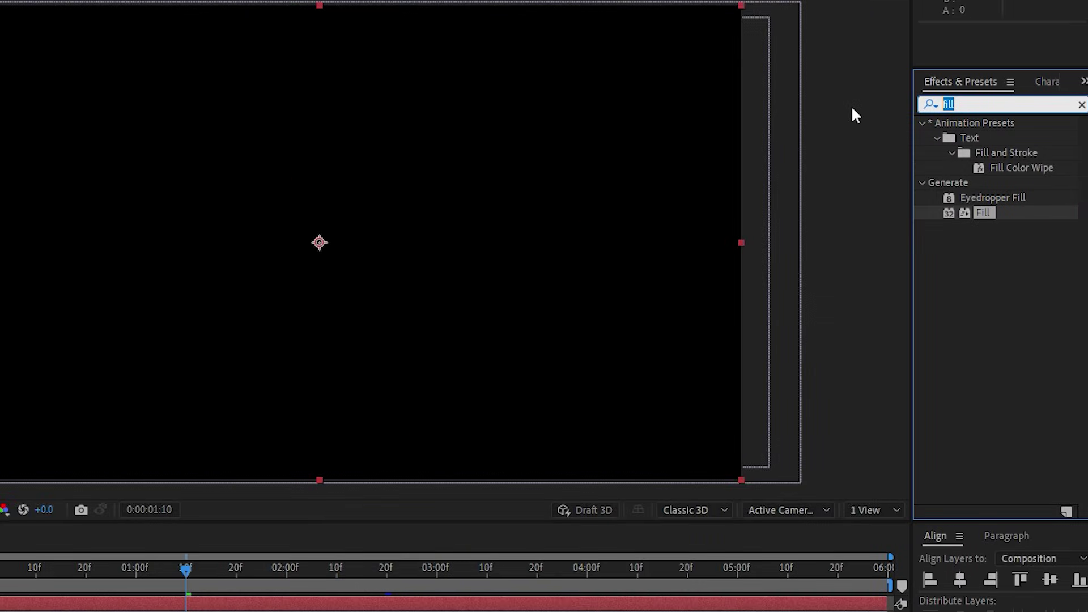
text(lens f)
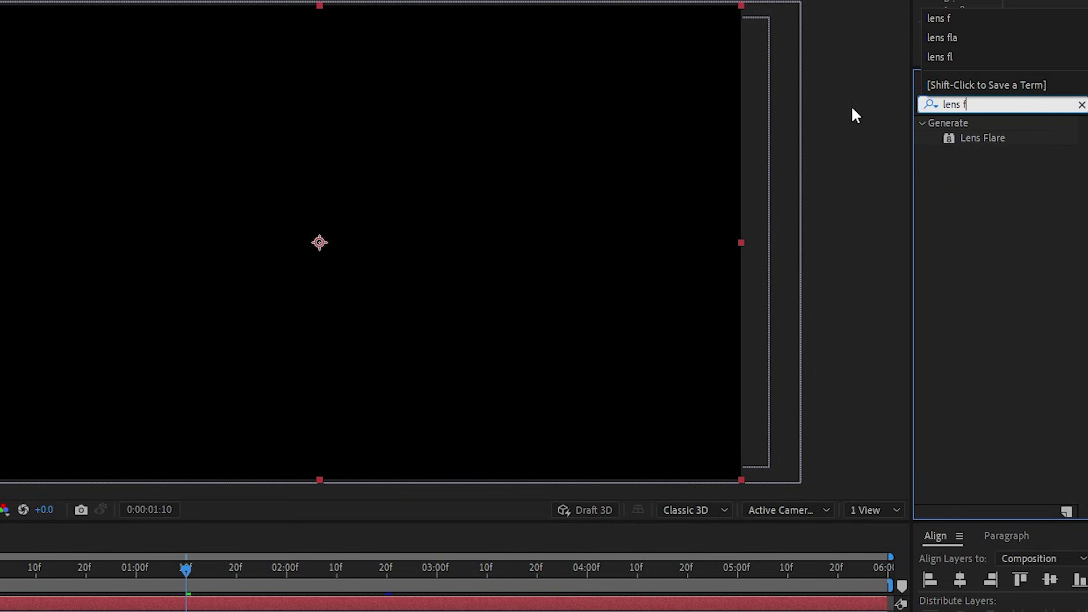
drag(963, 138, 150, 455)
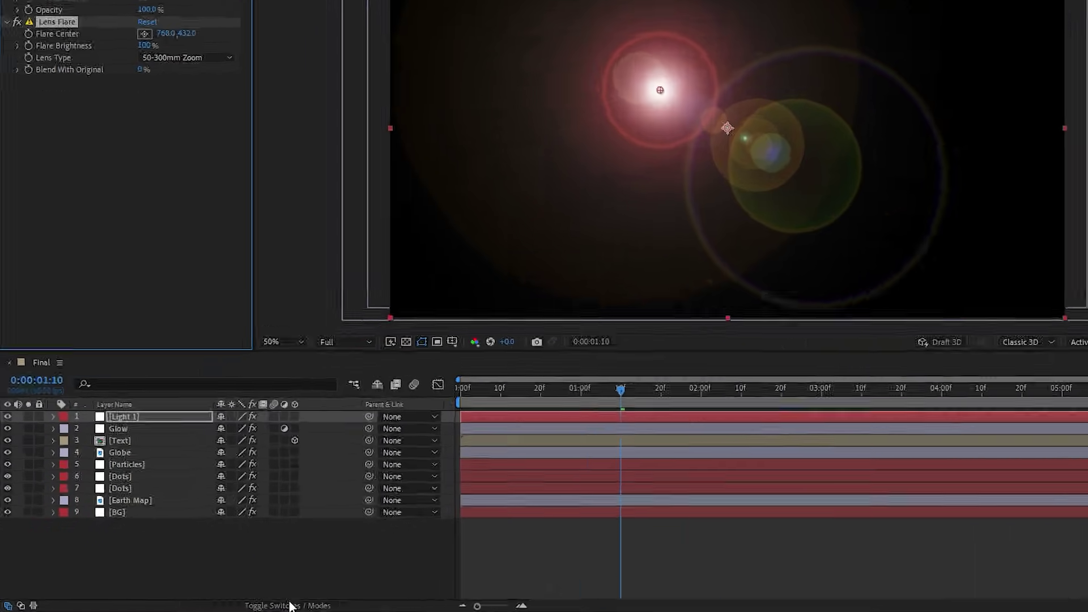
Set the Light 1 layer's blending mode to Add.
click(237, 606)
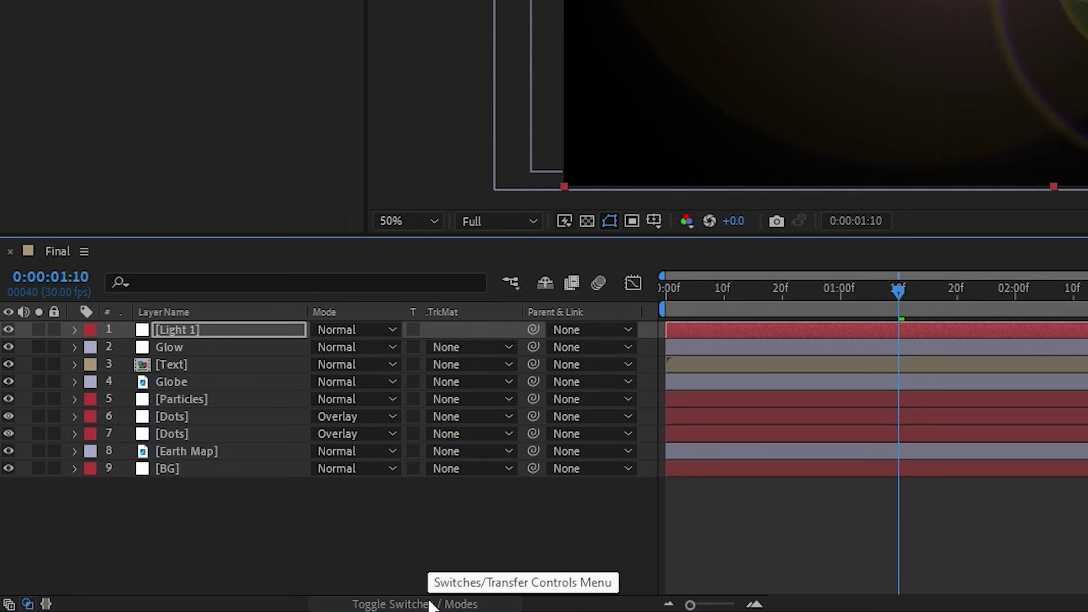
click(355, 329)
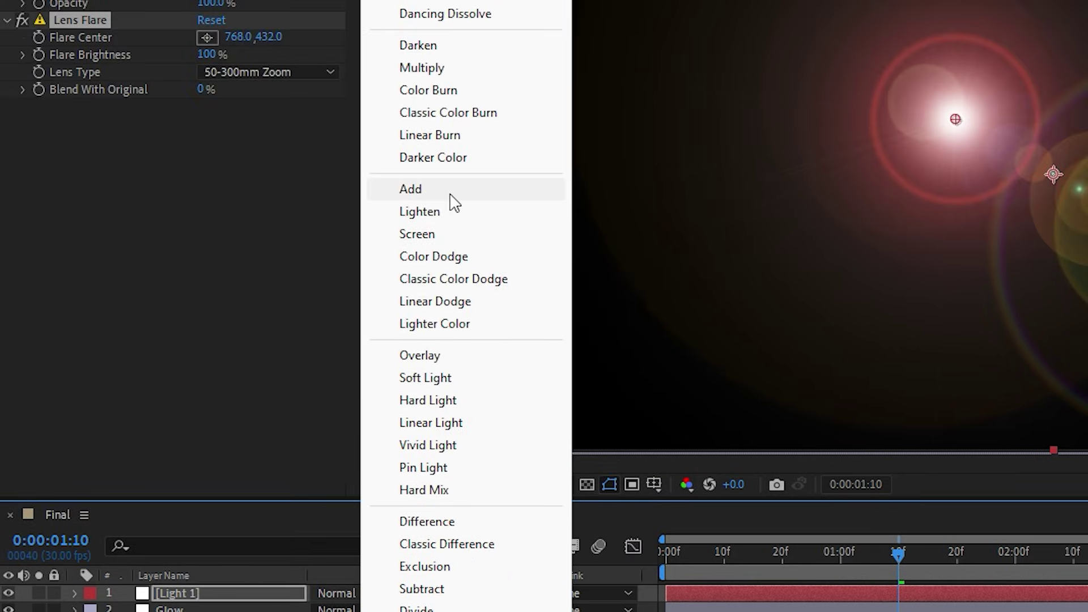
click(450, 201)
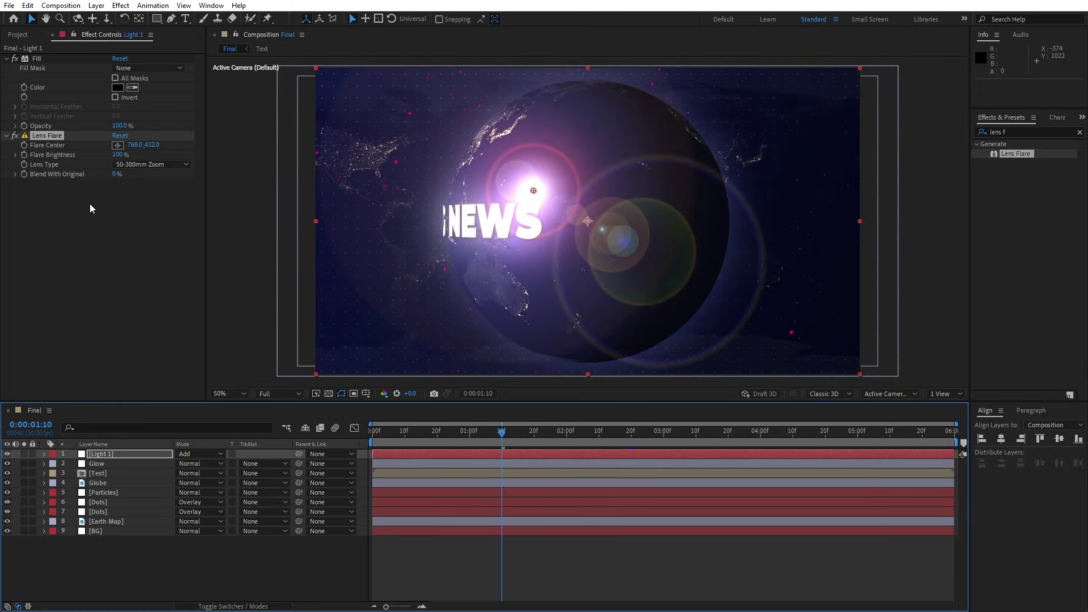
Set Light 1's lens type to 105mm Prime and place the flare center just outside the frame's upper-left corner, at about -68, -84.
click(131, 167)
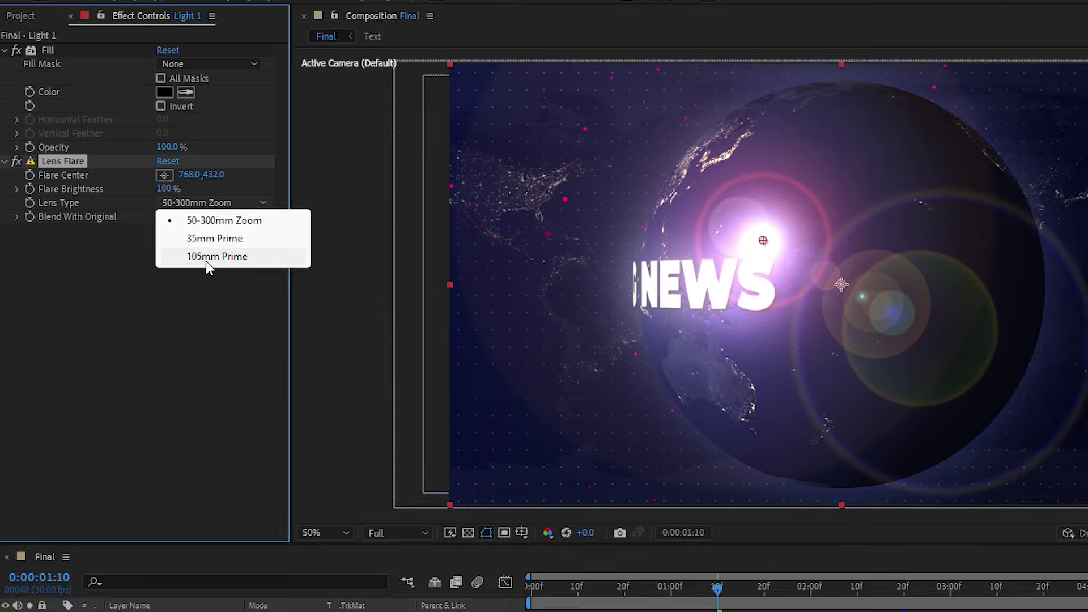
click(223, 272)
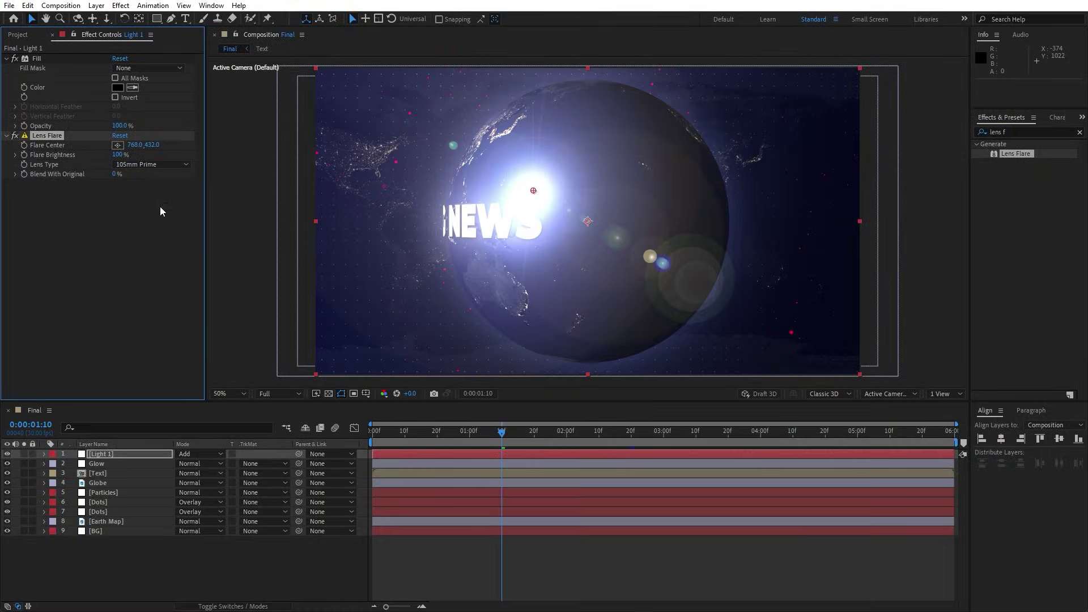
key(comma)
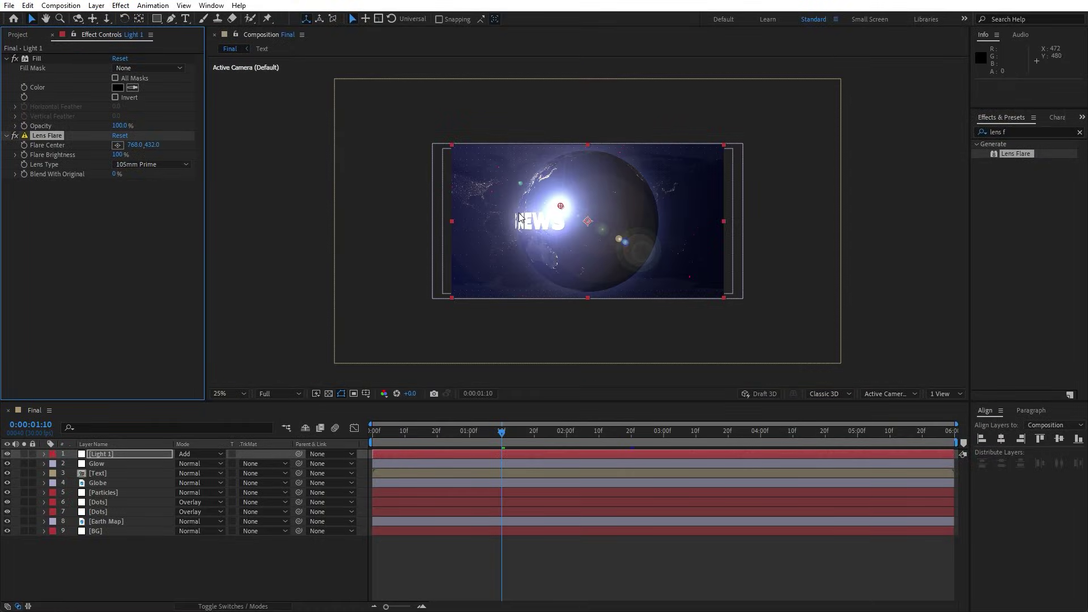
click(118, 145)
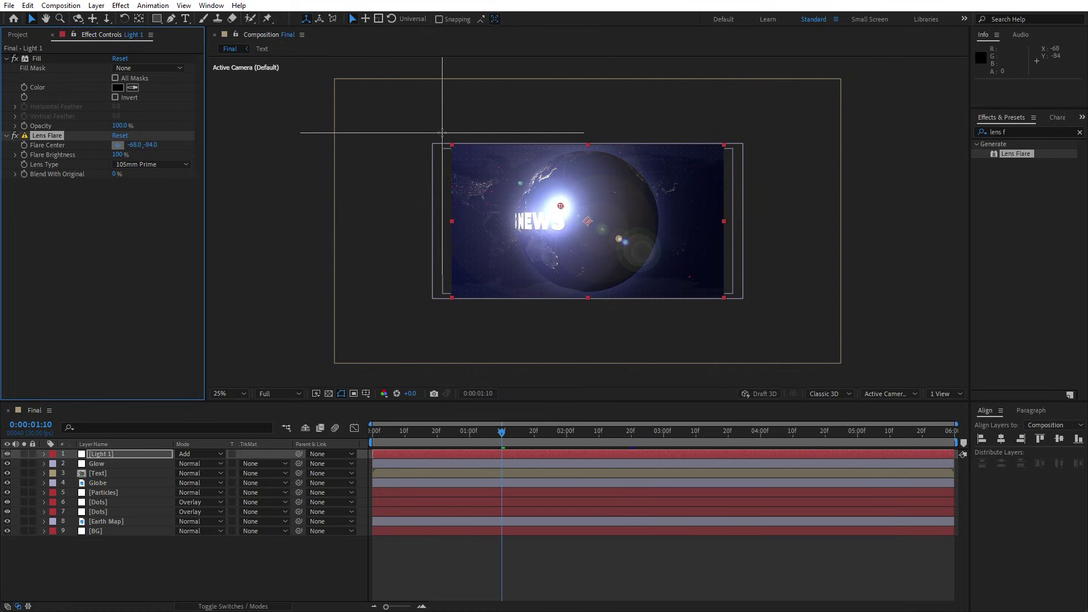
click(442, 132)
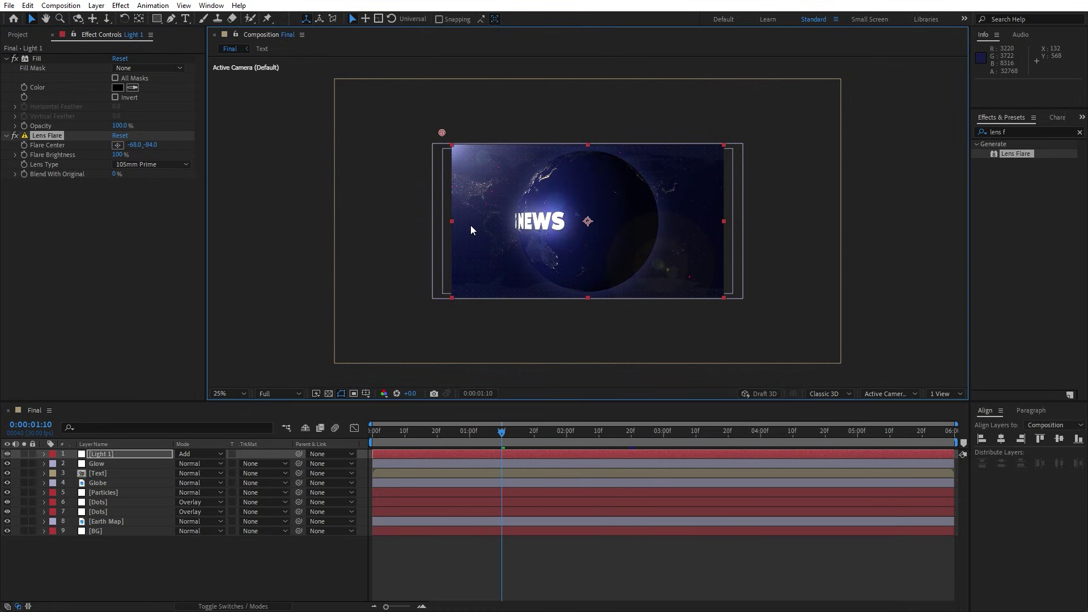
Apply the Tritone effect to the Light 1 layer and set its midtones to blue (00A0FF).
double_click(1030, 132)
text(trito)
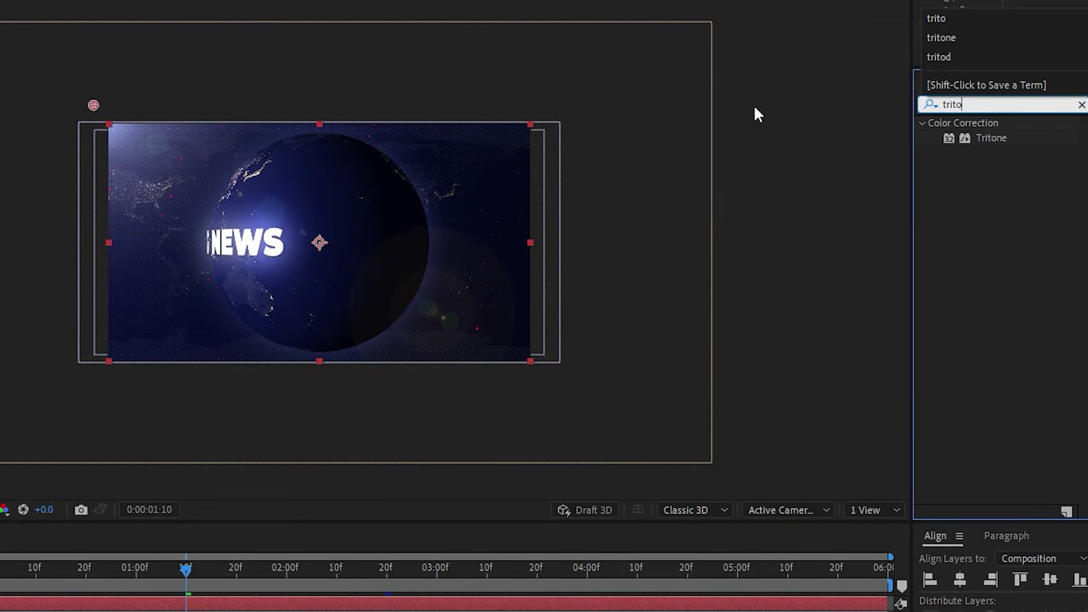
double_click(990, 138)
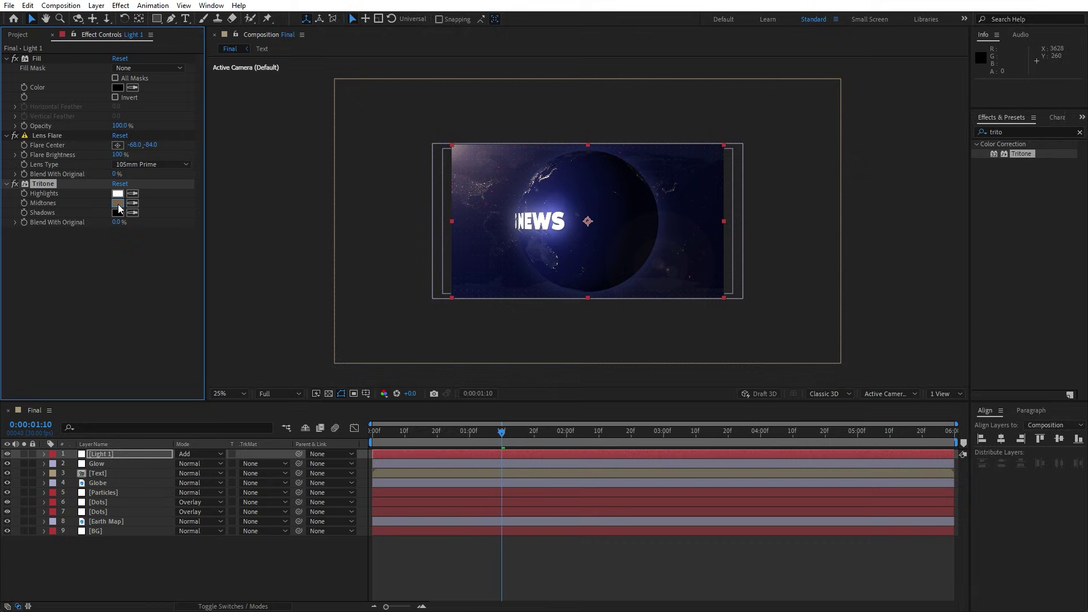
click(118, 204)
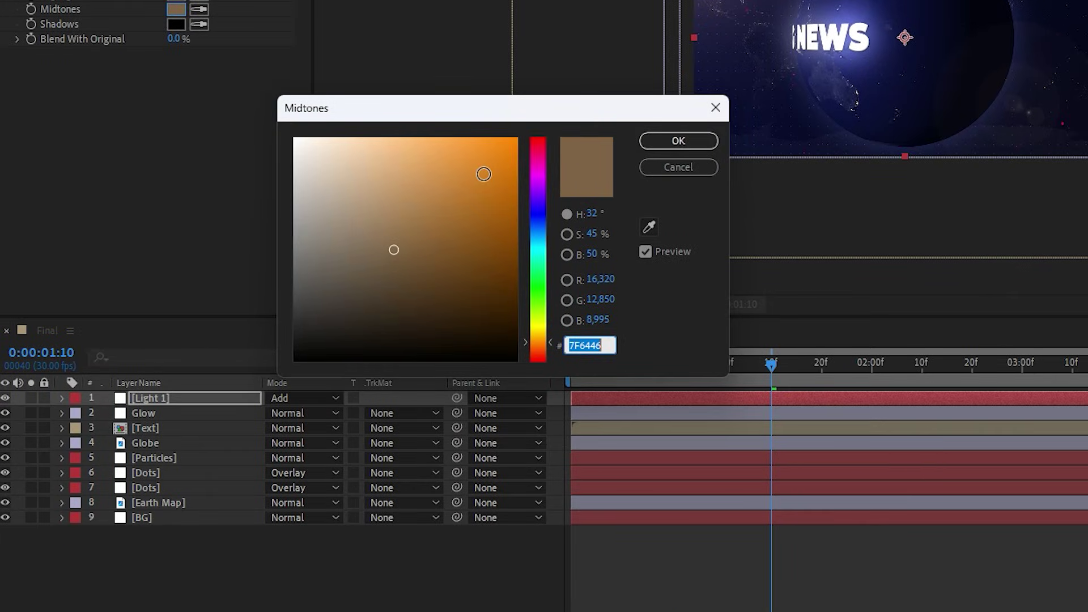
text(00A0FF)
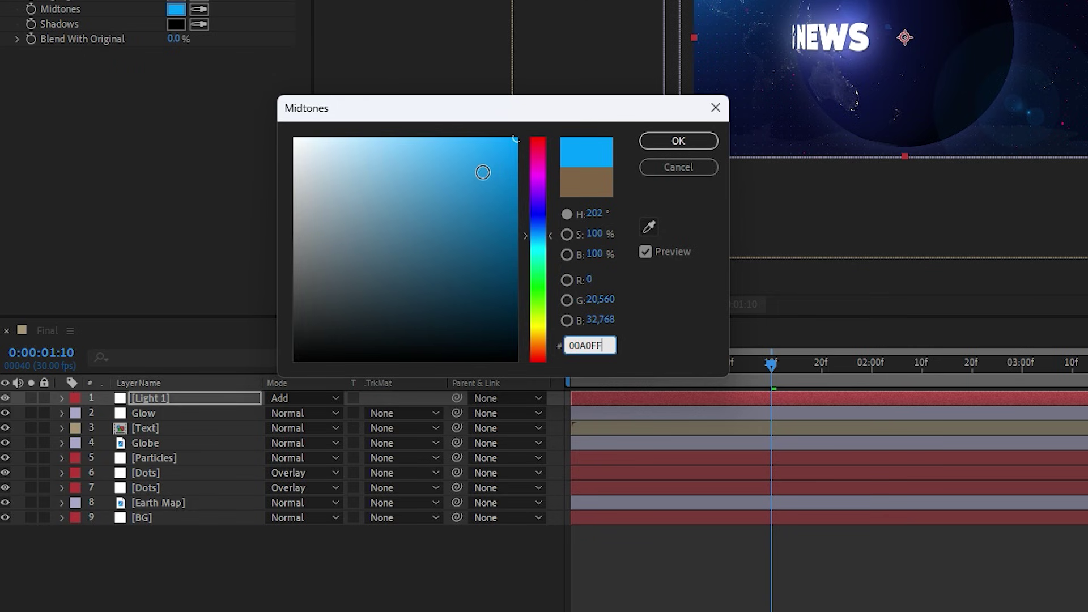
click(678, 142)
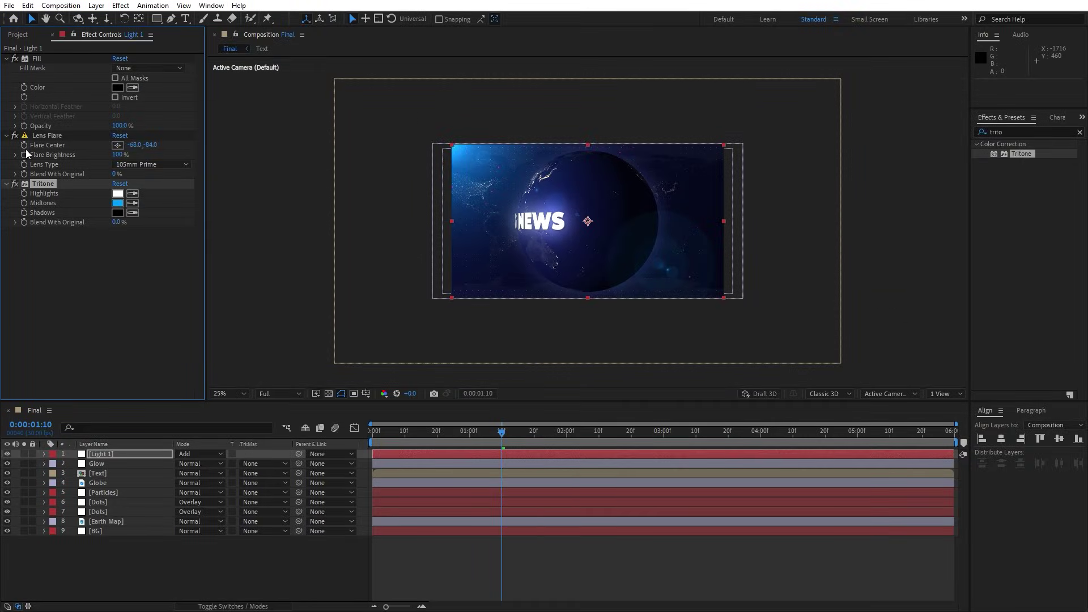
Animate Light 1's Flare Center from -68, -84 at the first frame to 1062, -84 at 0:00:05:29, and preview the movement.
drag(409, 439, 361, 443)
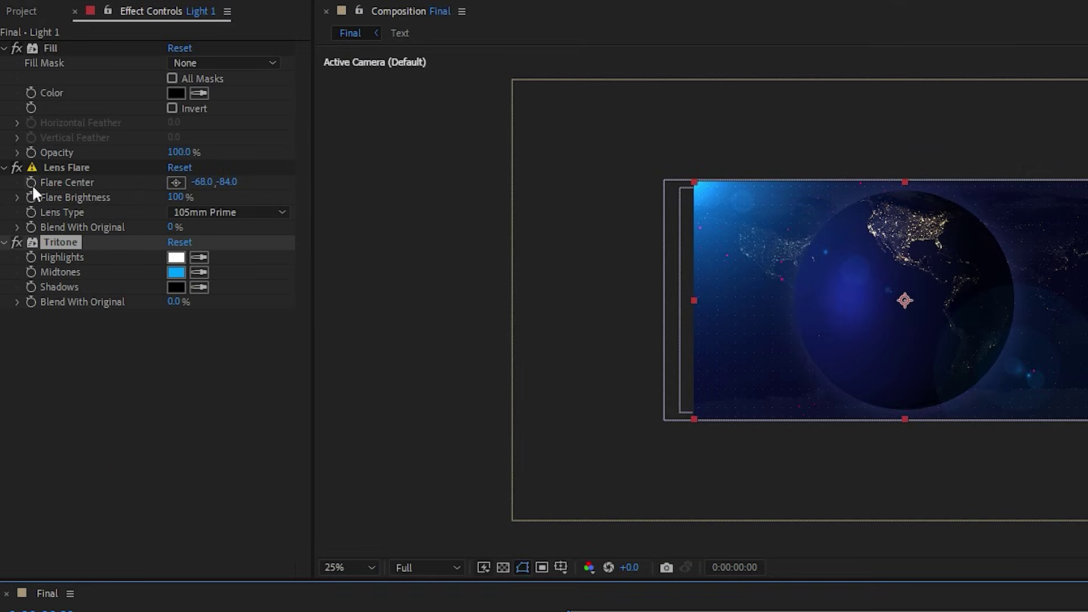
click(32, 182)
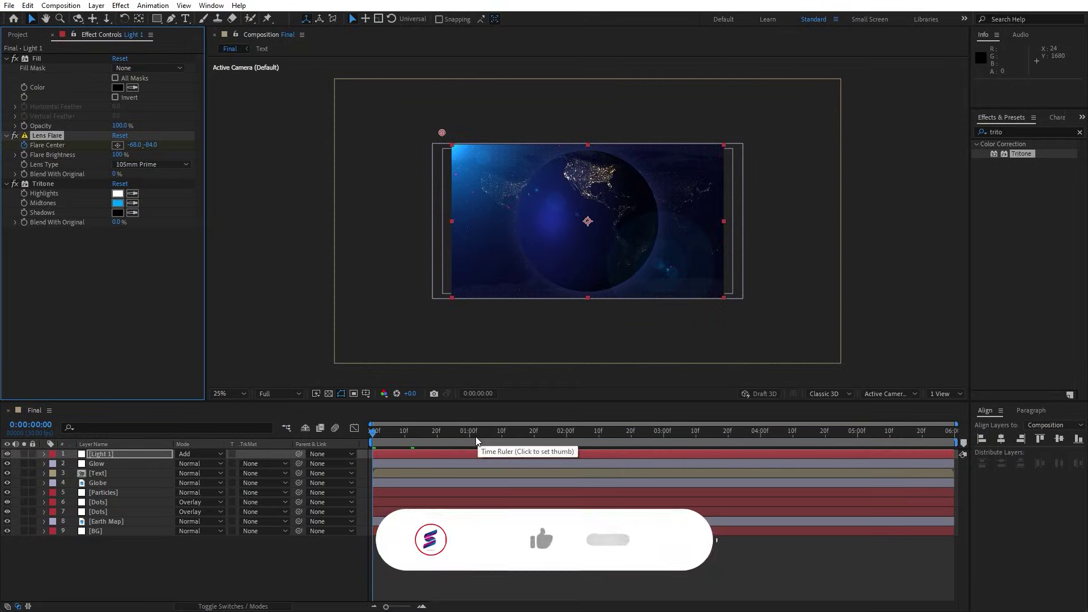
drag(433, 437, 951, 441)
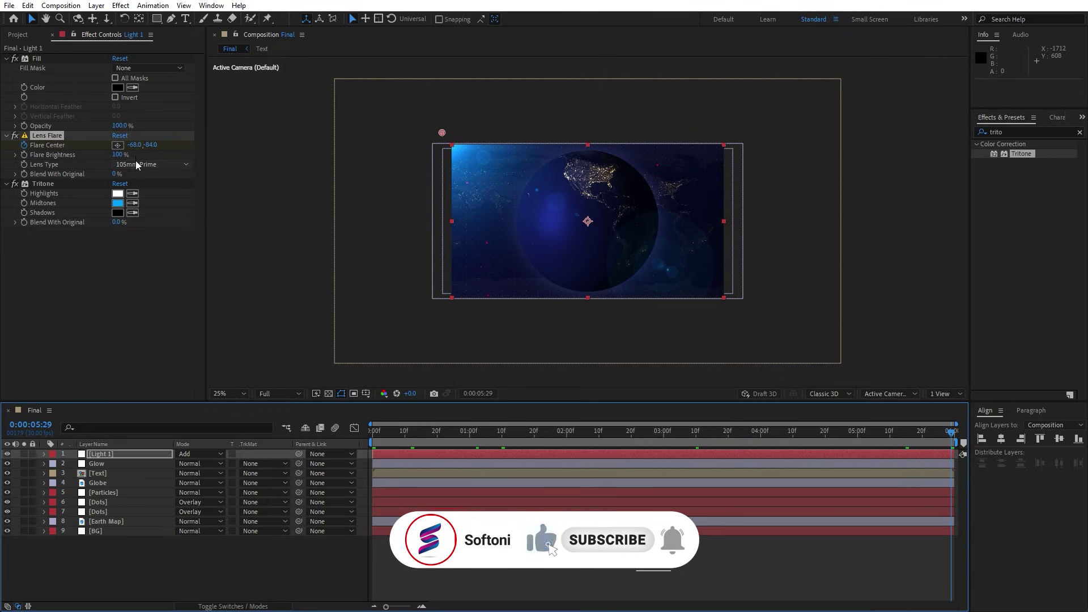
drag(136, 149, 206, 155)
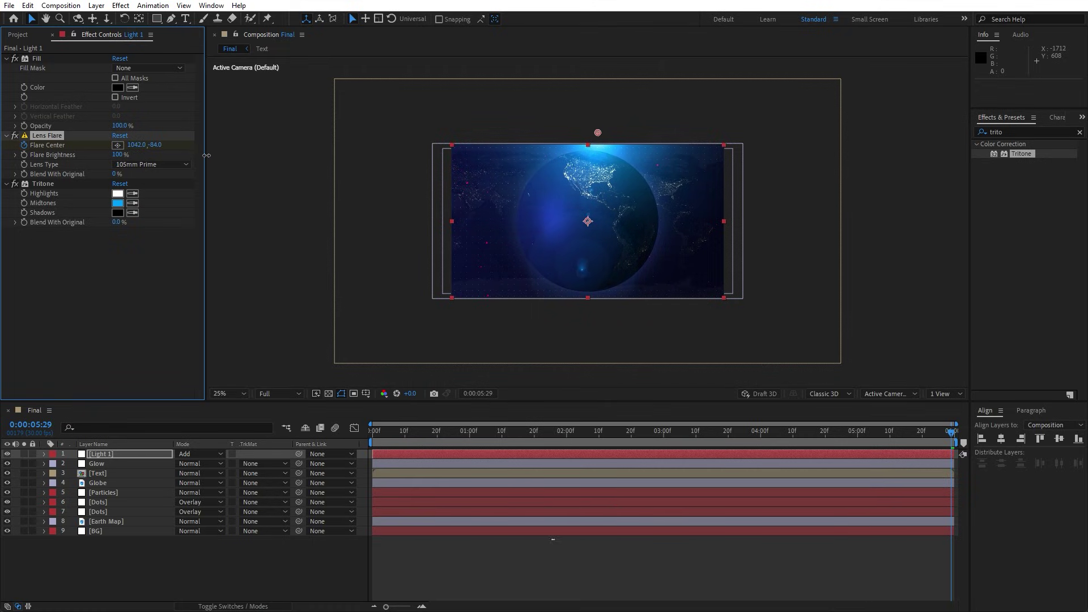
click(253, 563)
key(space)
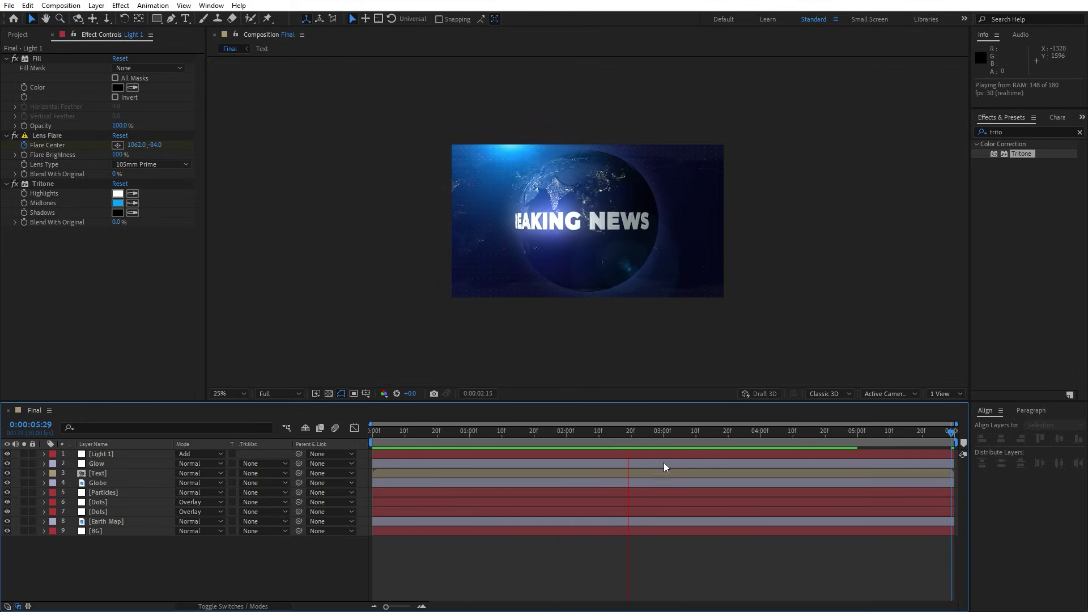
Duplicate the Light 1 layer and rename the copy Light 2.
click(659, 436)
click(109, 453)
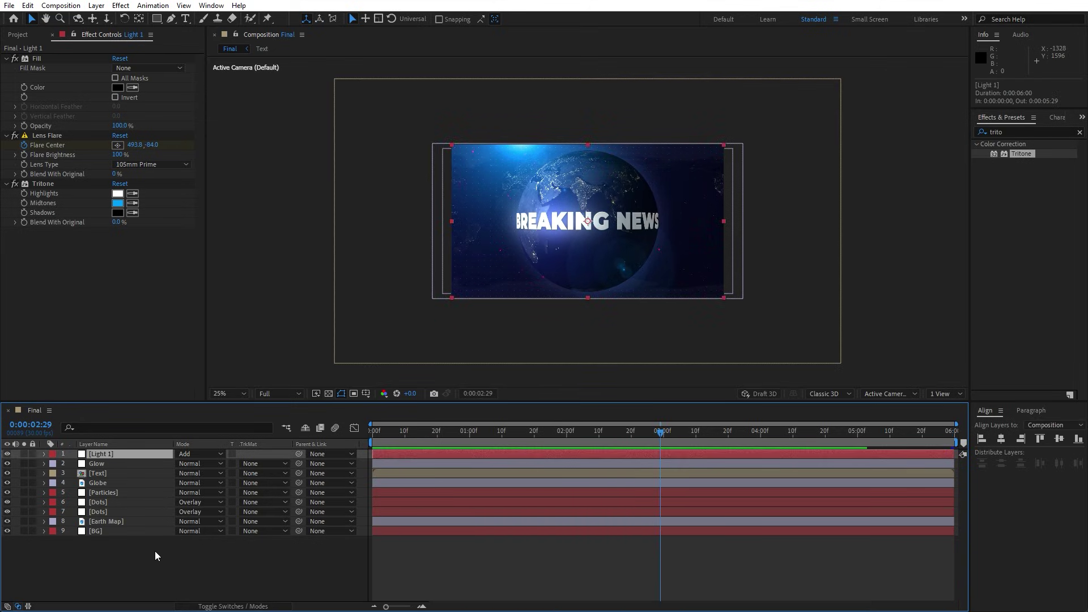
key(ctrl+d)
key(Return)
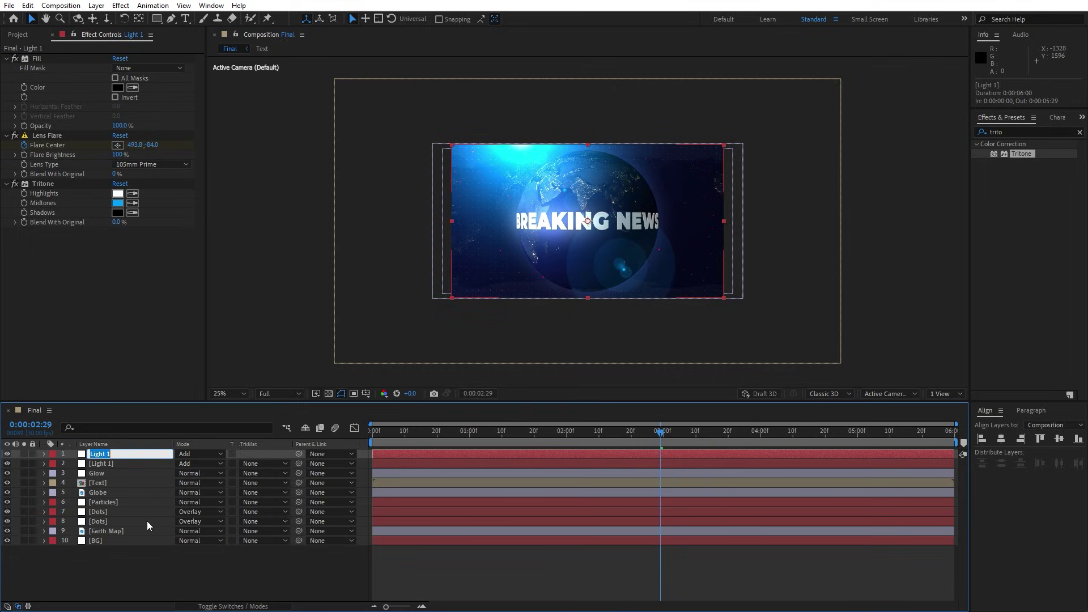
text(Light 2)
click(141, 546)
Set the Tritone midtones of the Light 2 layer to red (FF0000).
click(117, 205)
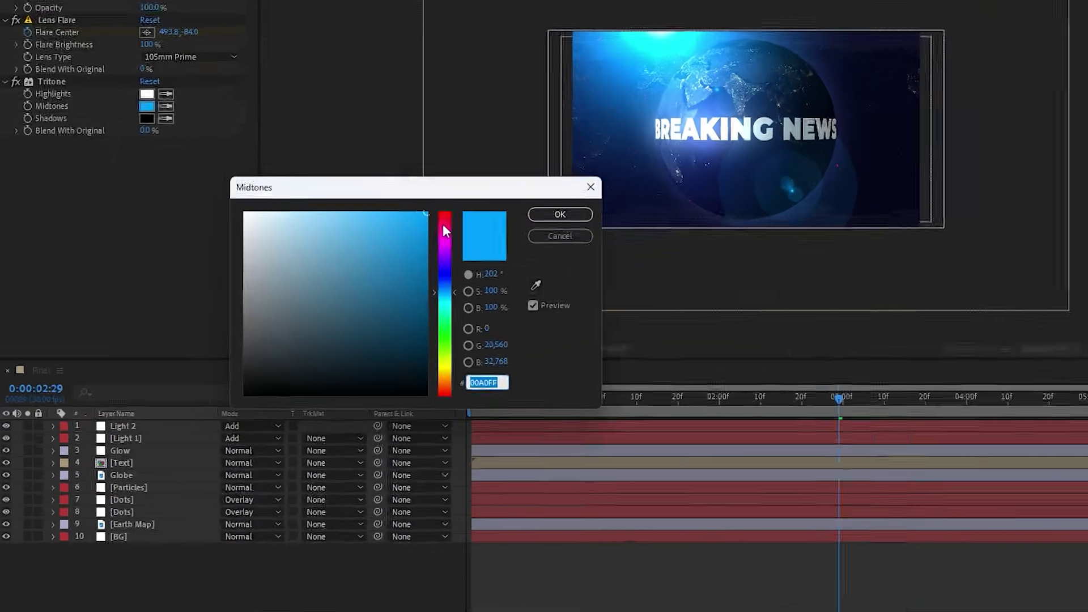
click(351, 284)
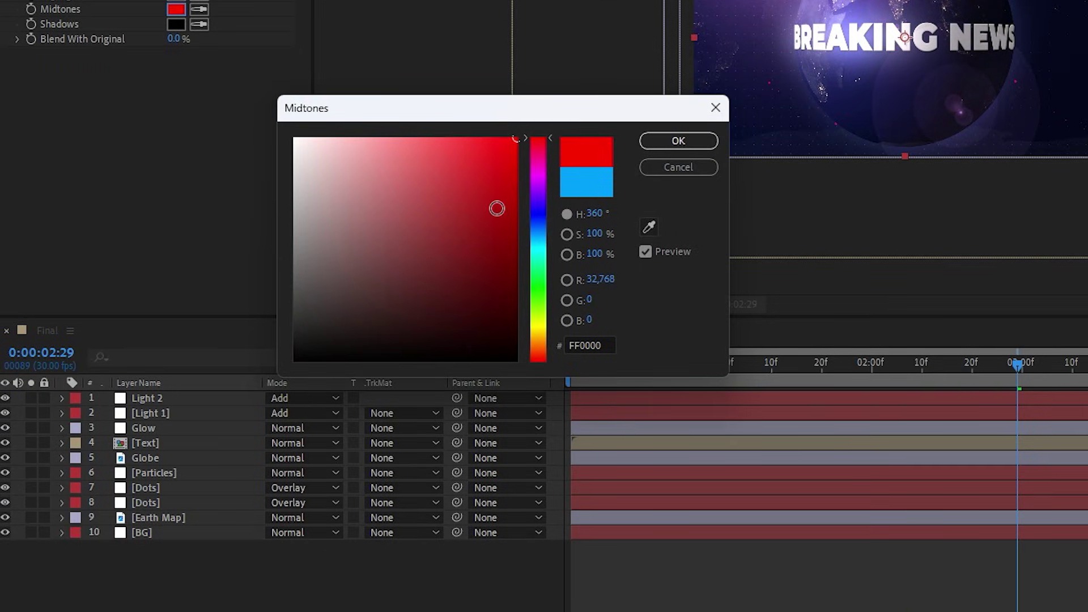
click(671, 143)
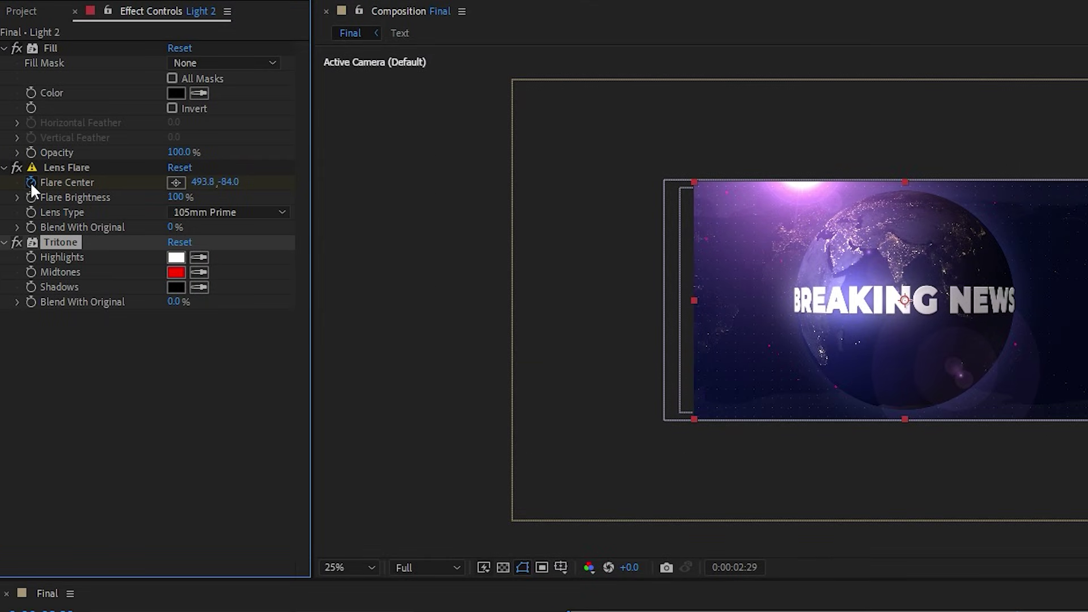
Remove Light 2's Flare Center keyframes and keyframe its start at the first frame outside the lower-left corner, at about -70, 1152.
click(29, 181)
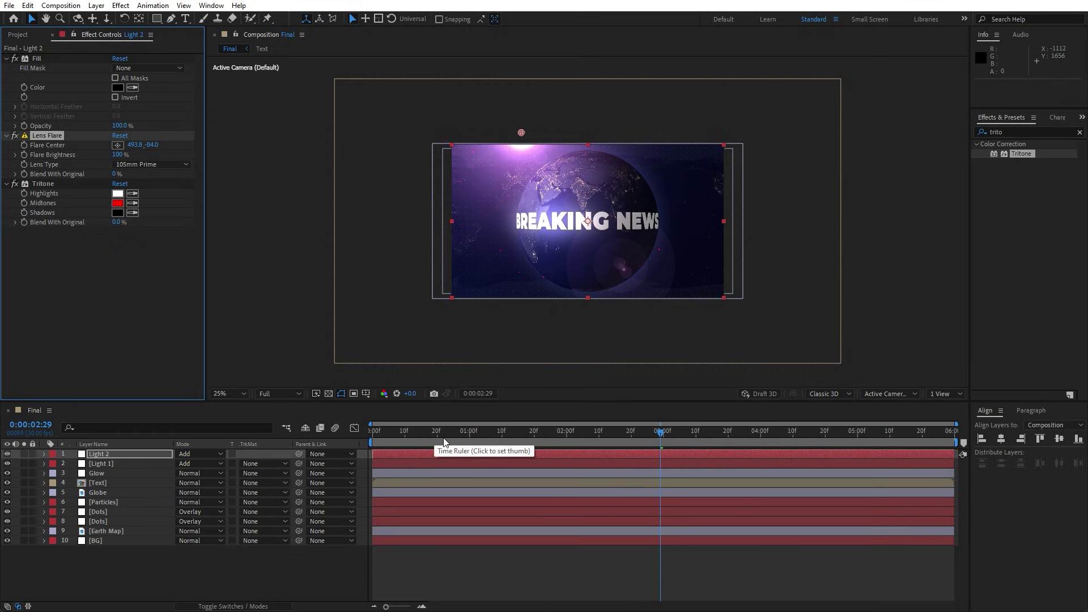
drag(444, 442, 337, 445)
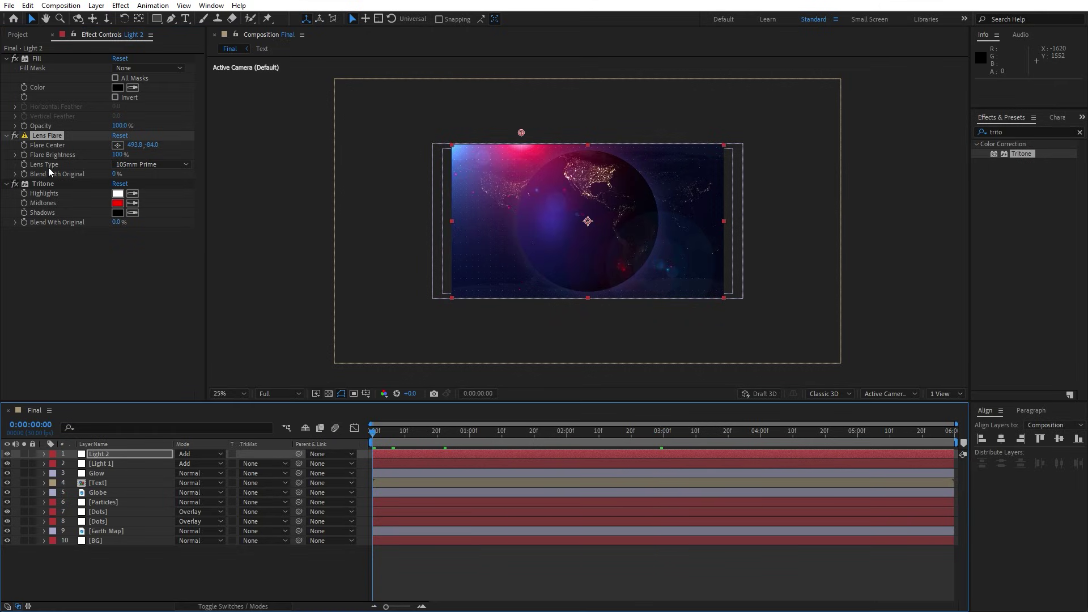
click(105, 454)
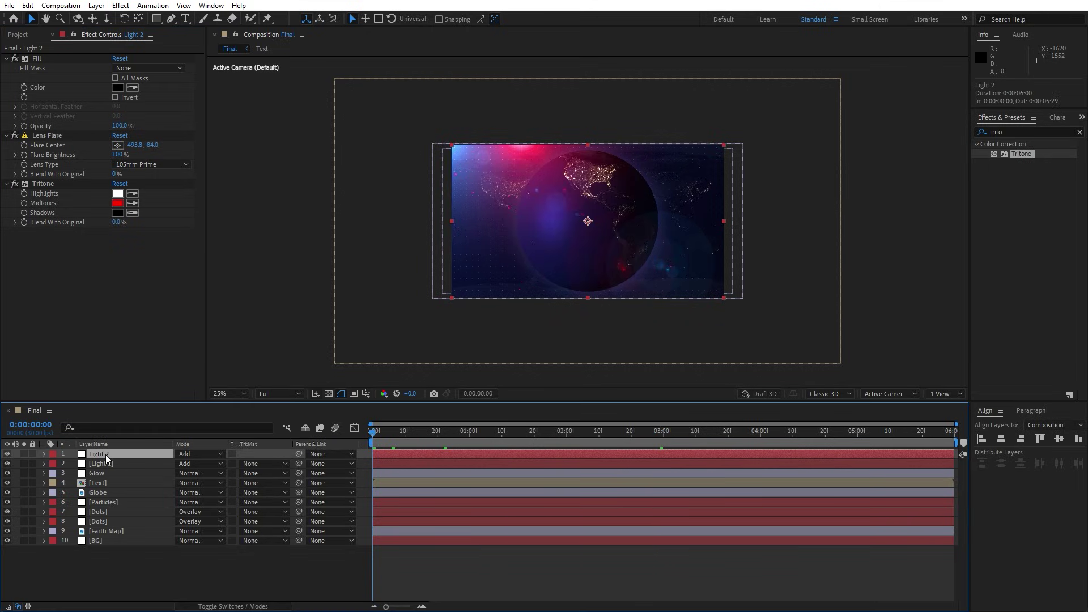
click(46, 136)
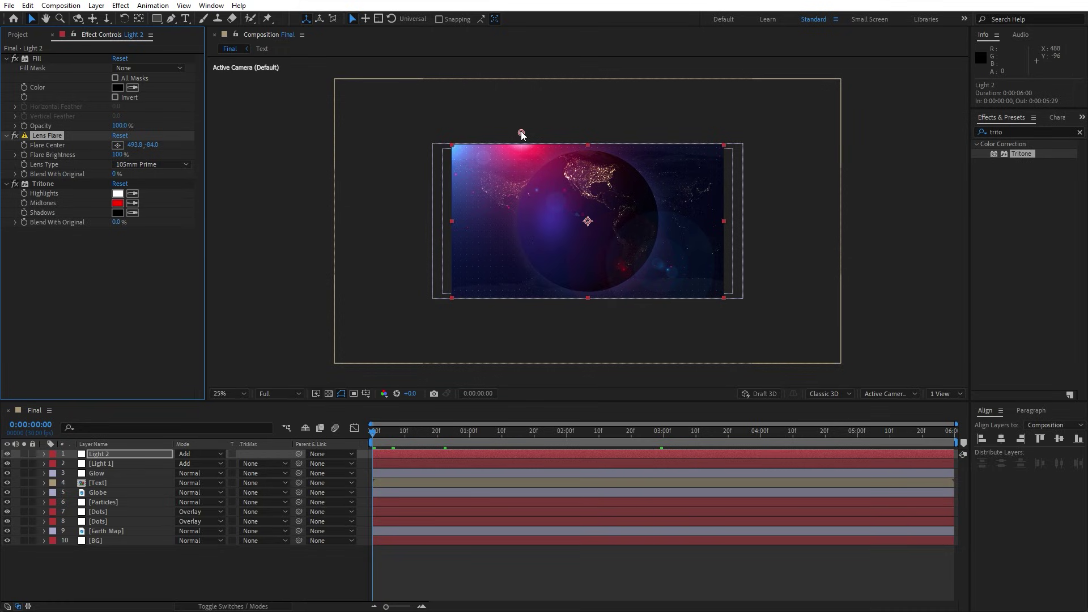
drag(521, 132, 453, 307)
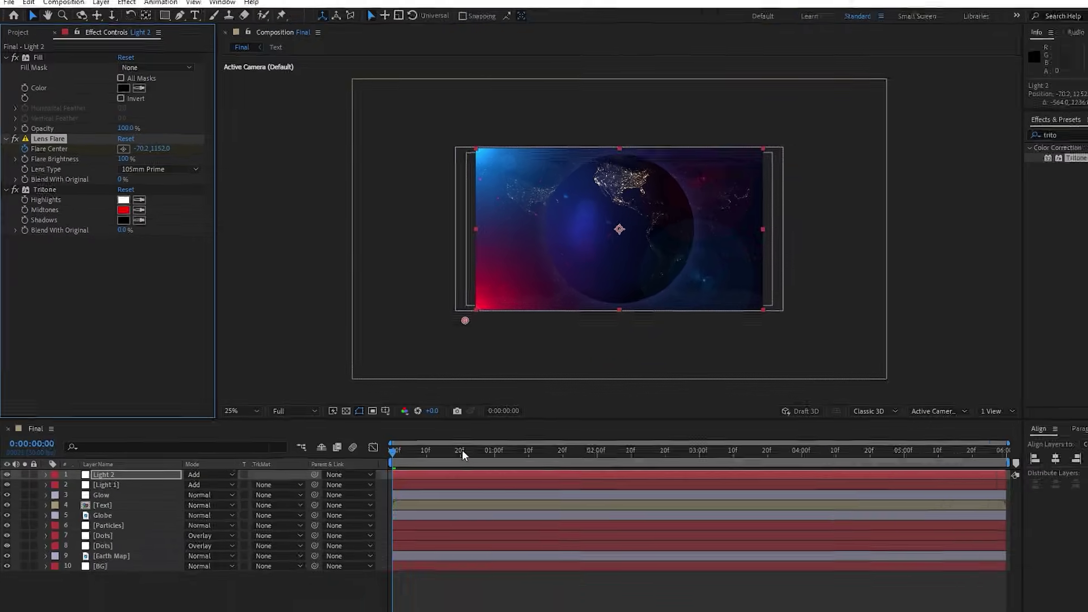
Keyframe Light 2's Flare Center at 0:00:05:29 beyond the frame's lower-right corner, at about 2060, 1152, and preview the animation.
click(763, 430)
key(space)
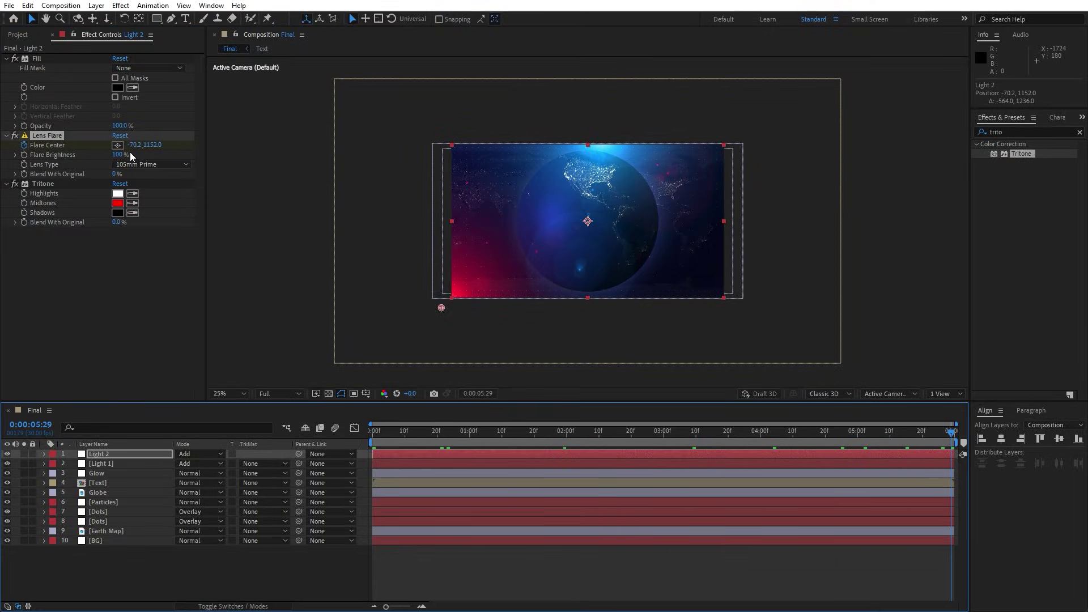
drag(131, 147, 280, 176)
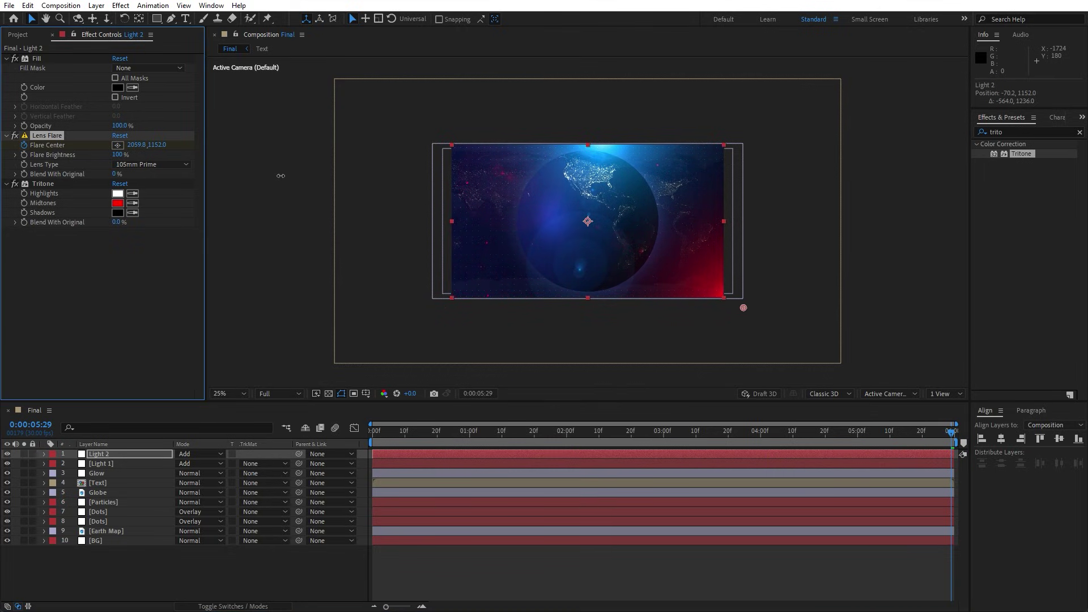
mouse_move(468, 431)
mouse_down()
mouse_move(862, 432)
mouse_move(485, 440)
mouse_up()
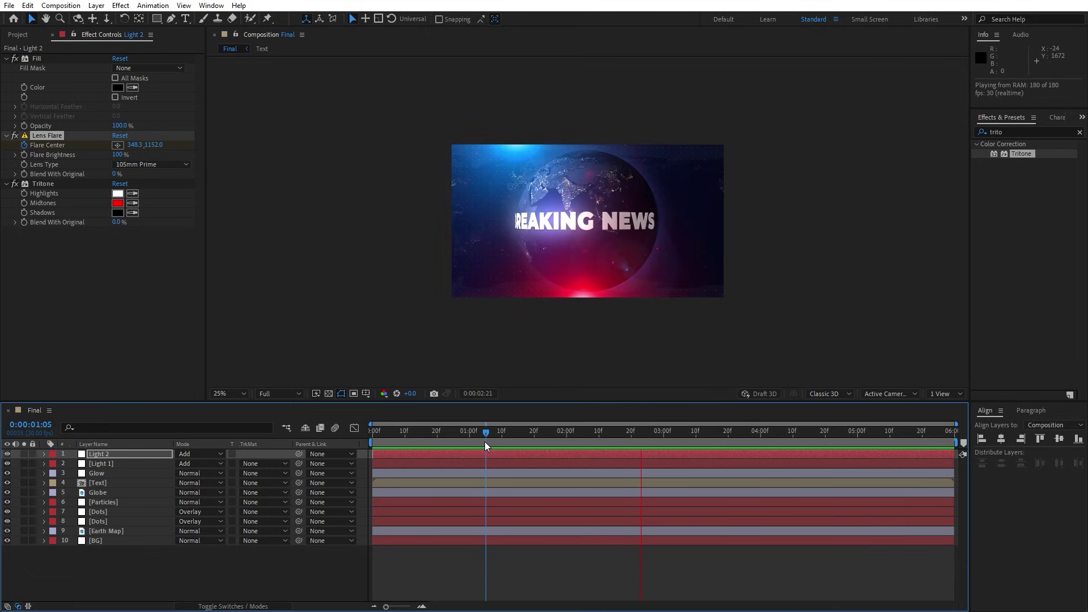
click(576, 436)
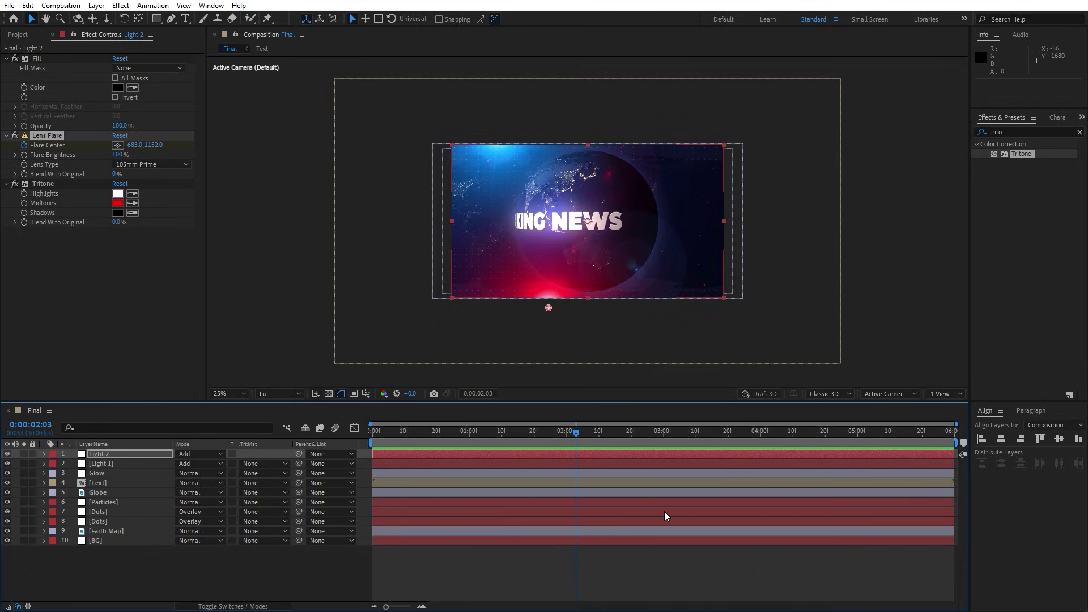
Try the 35mm Prime lens type on Light 2's flare, return to 105mm Prime, and check the composition at 0:00:04:05.
click(130, 164)
click(149, 191)
click(151, 165)
click(155, 189)
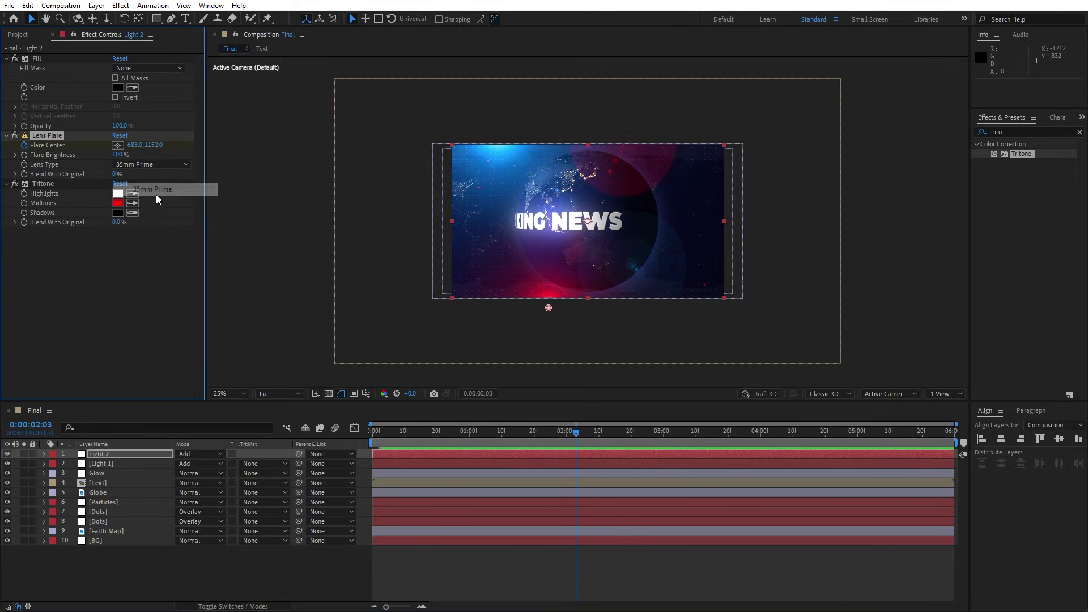
click(154, 166)
click(156, 202)
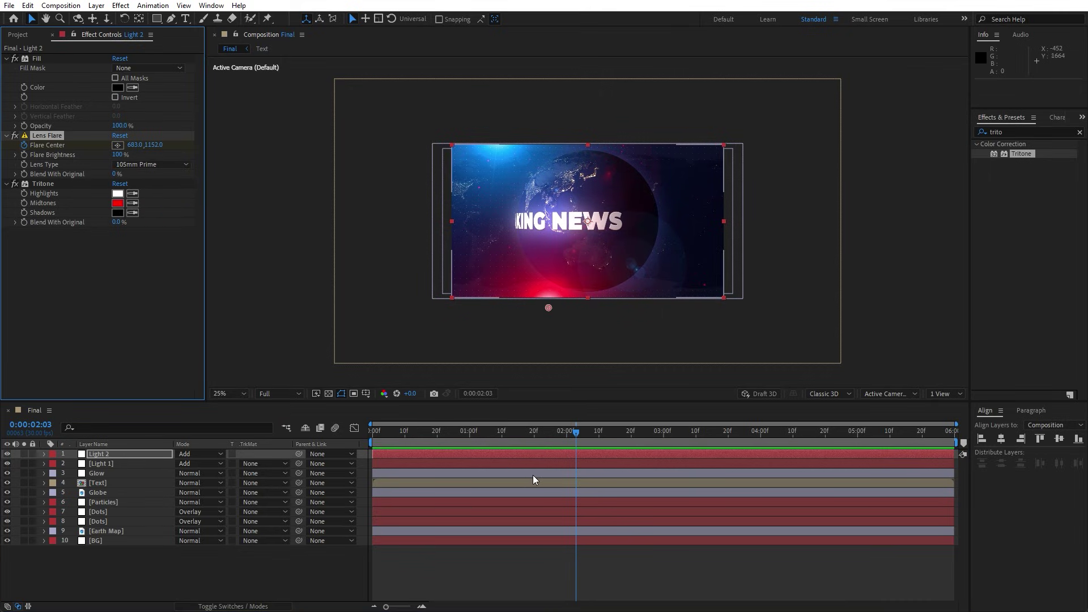
drag(575, 433, 776, 433)
key(period)
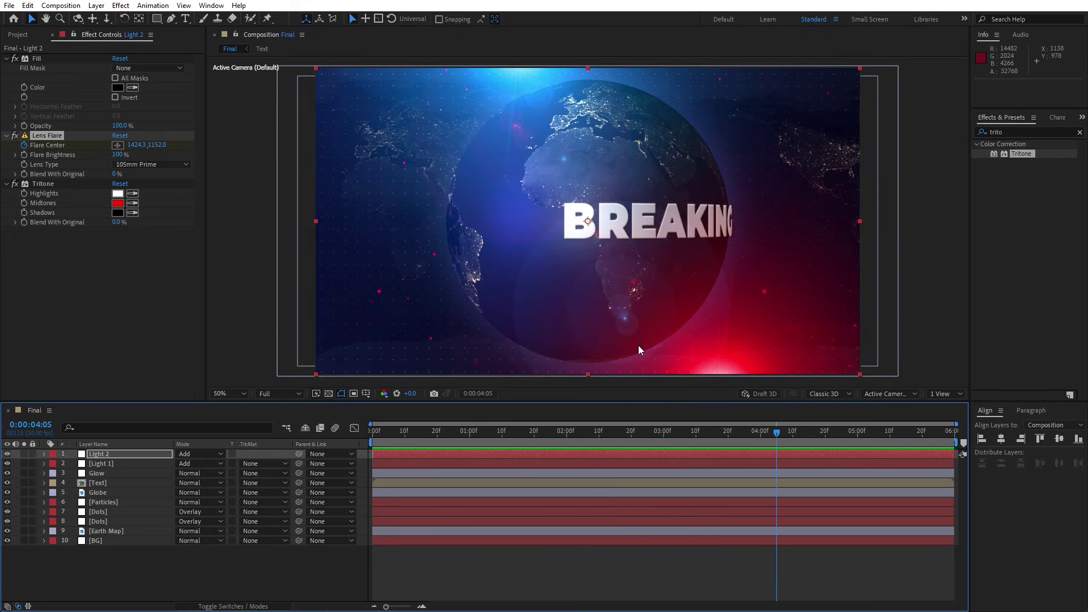
Set the opacity of the Light 1 and Light 2 layers to 75% and check the composition at 0:00:02:16.
click(127, 464)
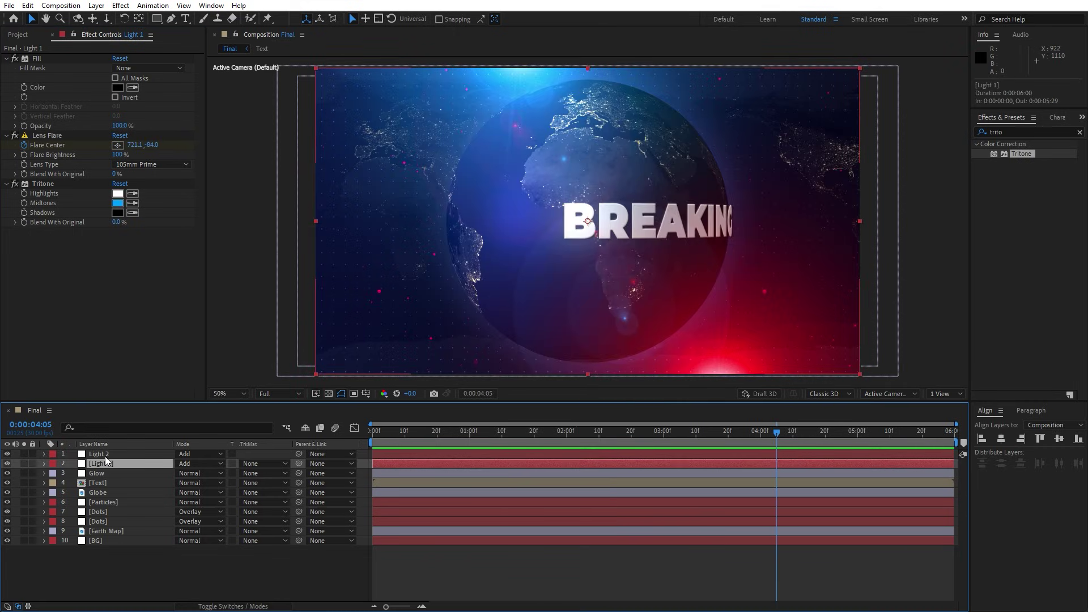
shift+click(104, 454)
key(t)
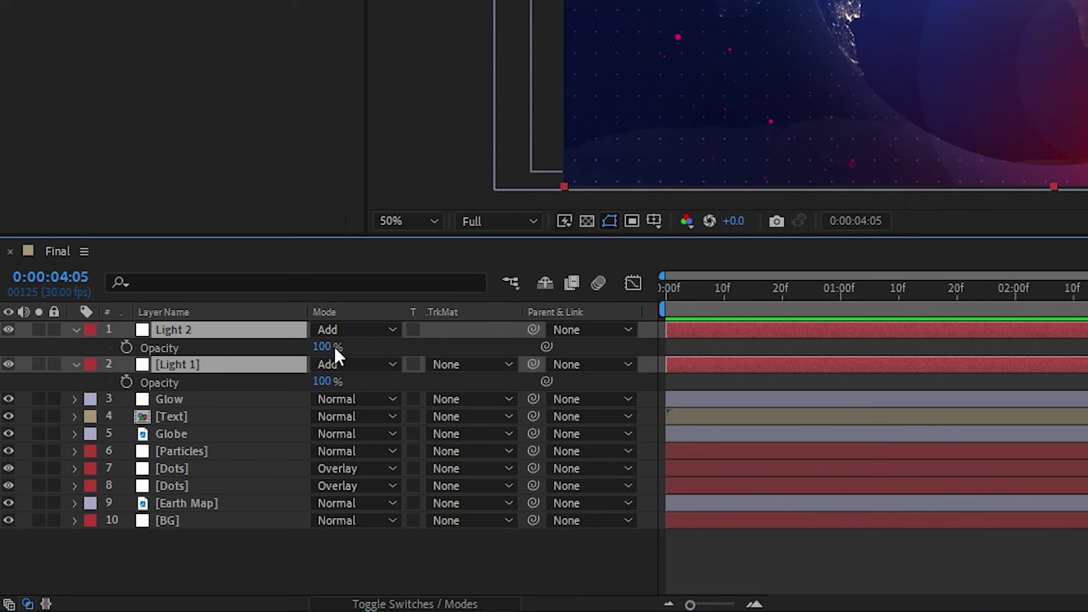
mouse_move(327, 356)
mouse_down()
mouse_move(291, 352)
mouse_move(310, 357)
mouse_up()
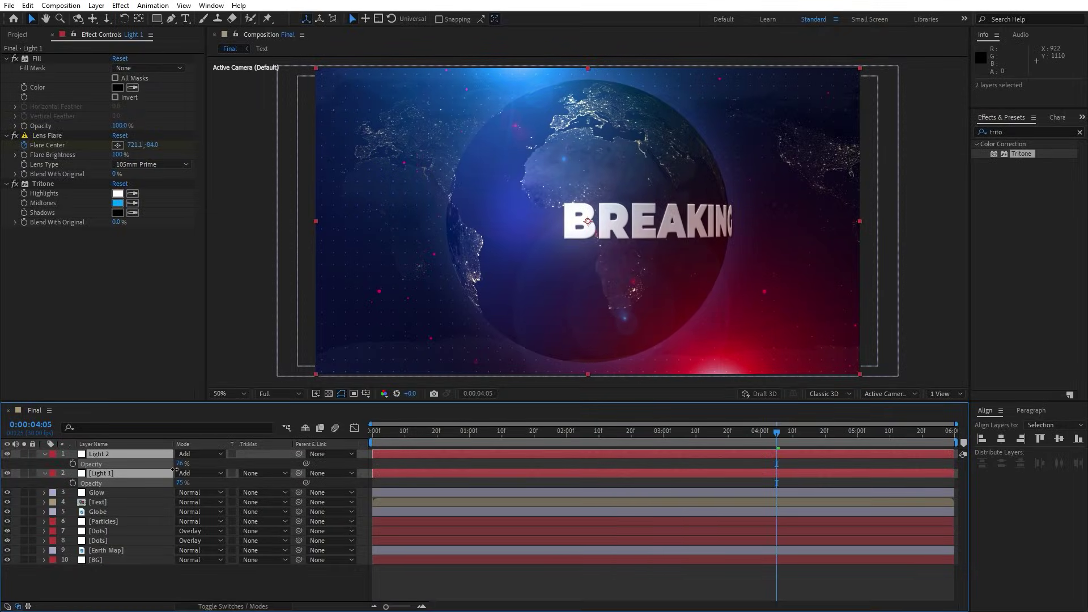
drag(175, 470, 176, 471)
drag(176, 471, 177, 471)
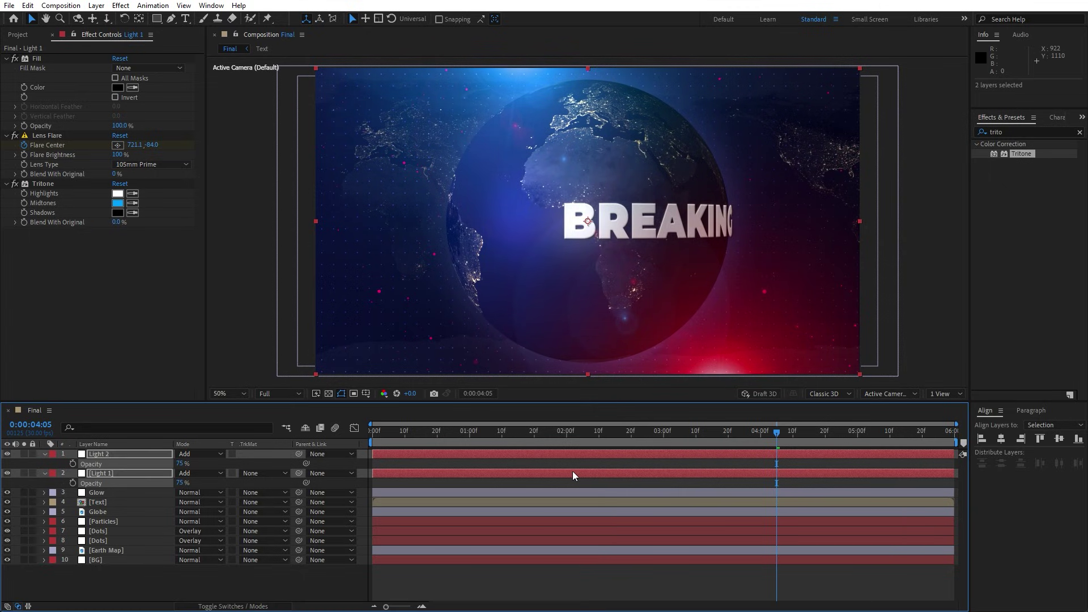
drag(531, 441, 678, 437)
drag(579, 437, 618, 436)
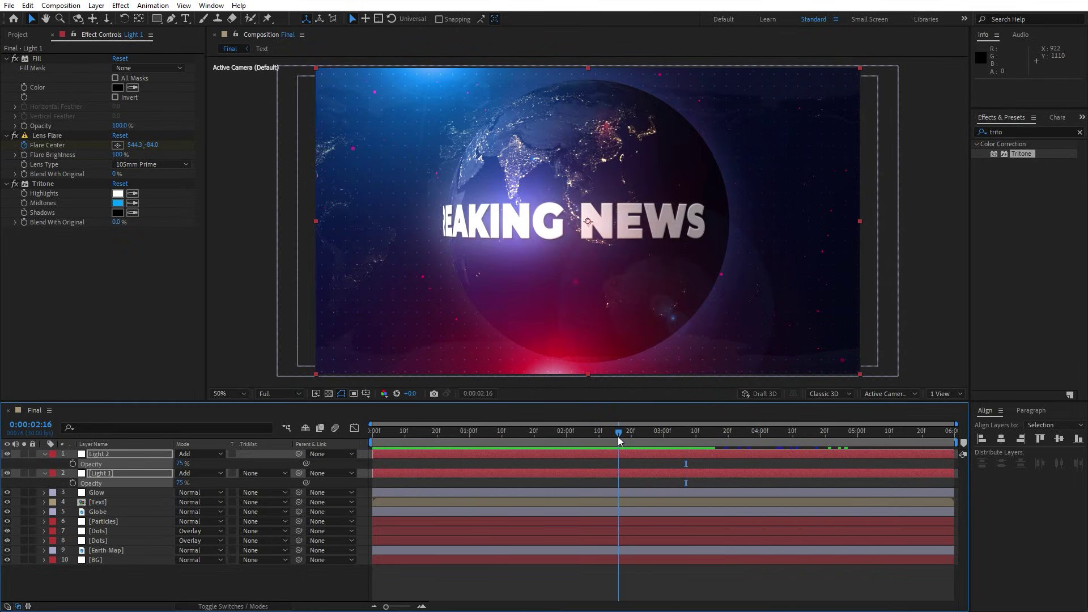
Change the title in the Text composition to NEWS INTRO and check it in the Final composition up to 0:00:04:06.
double_click(95, 501)
double_click(111, 454)
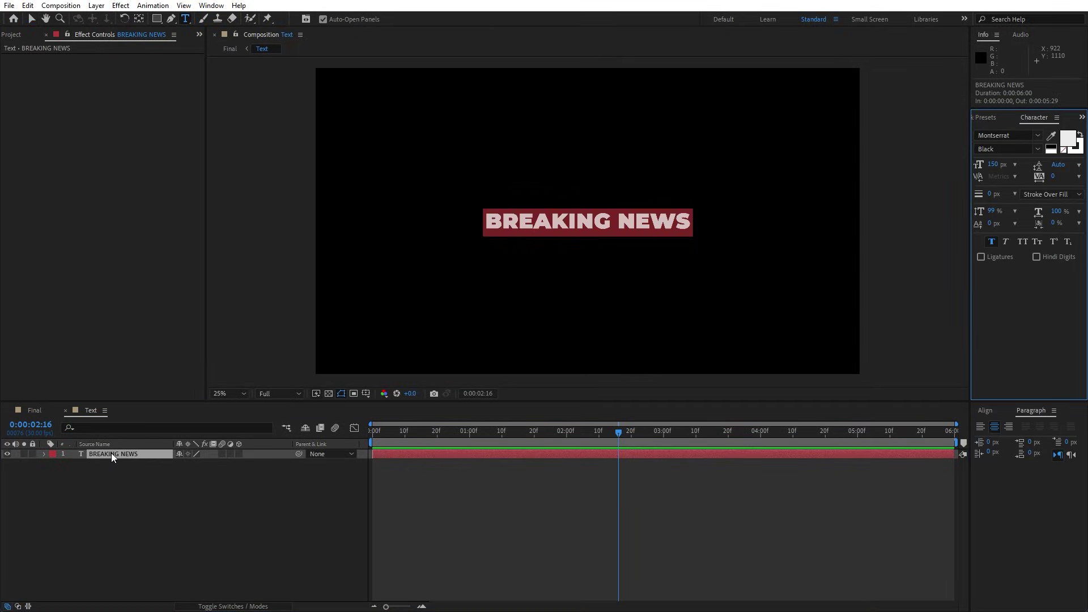
text(NEWS INTRO)
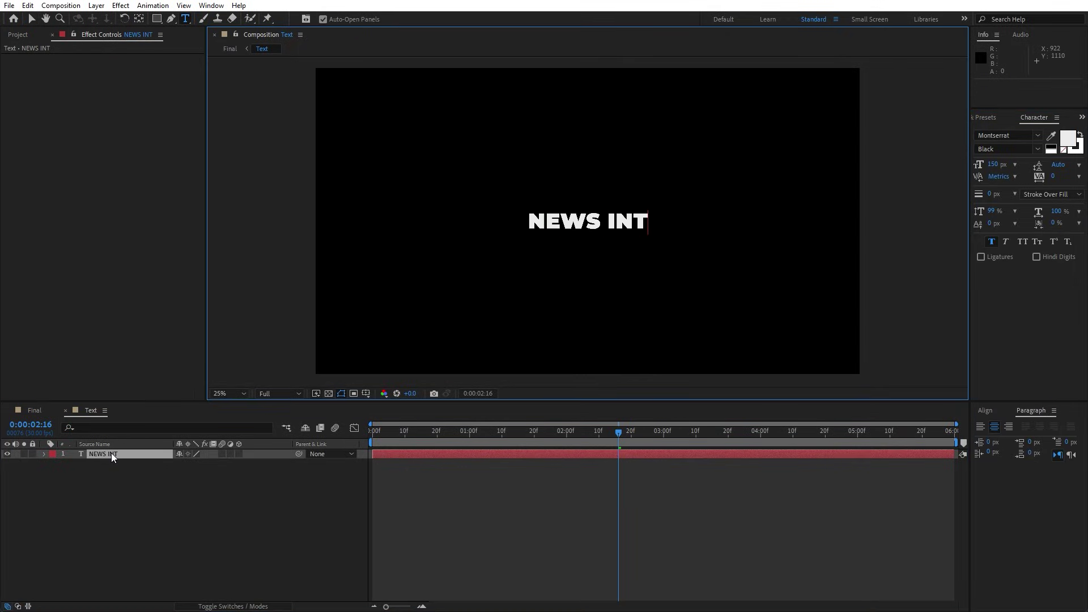
click(100, 509)
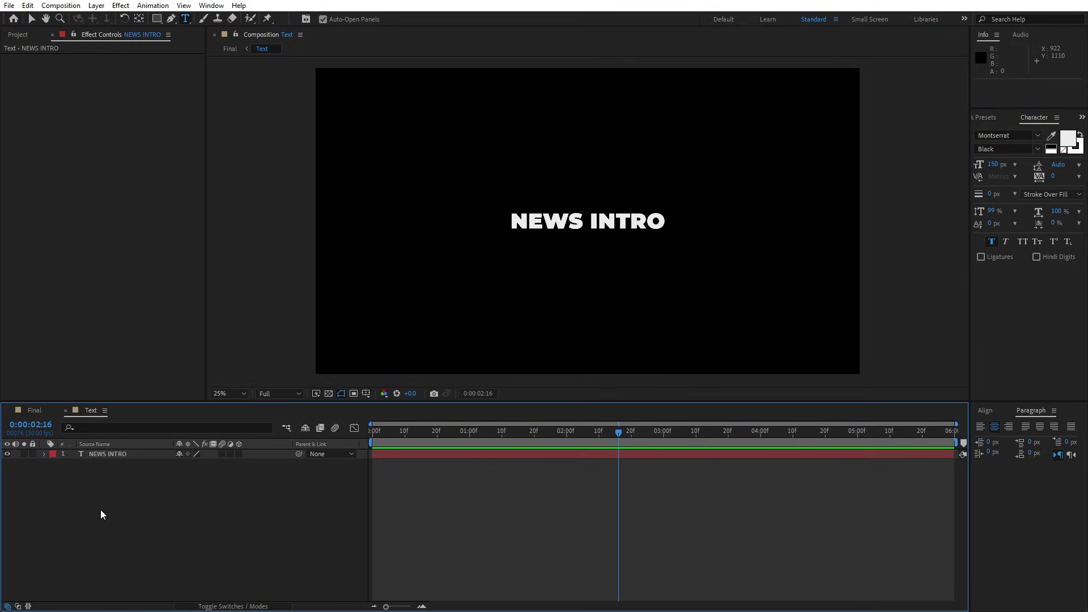
click(33, 410)
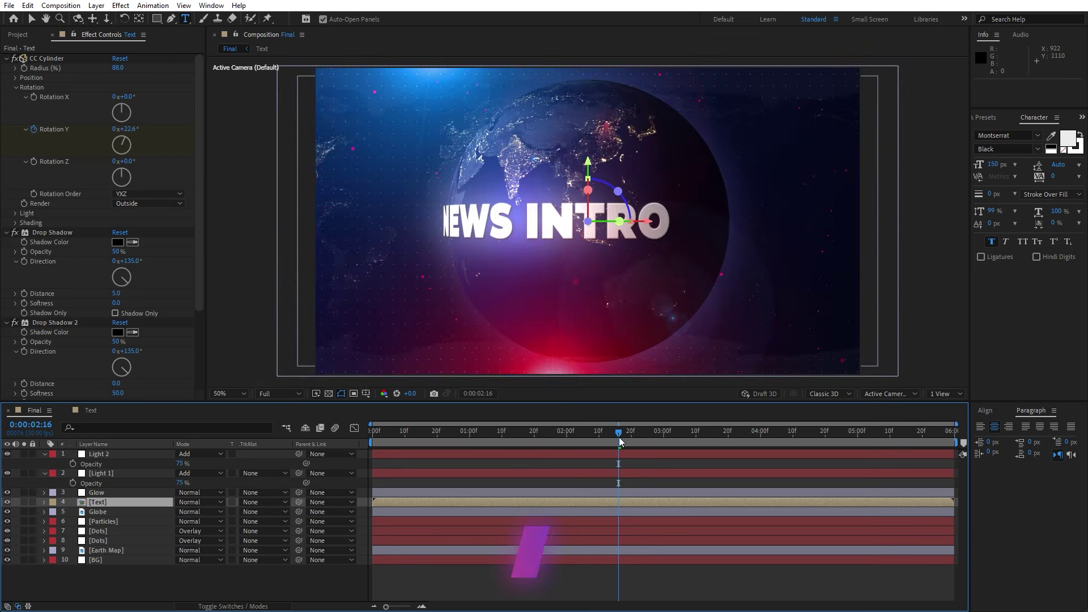
drag(619, 436, 780, 437)
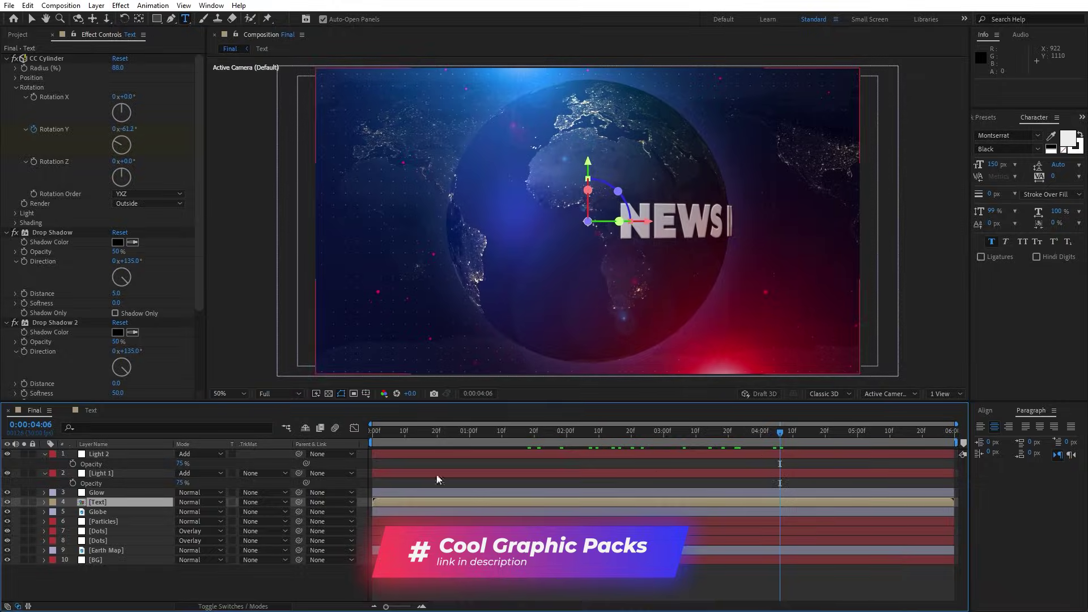
Try SOFTONIMOTION as the title in the Text composition and return to the Final composition.
click(91, 411)
double_click(114, 456)
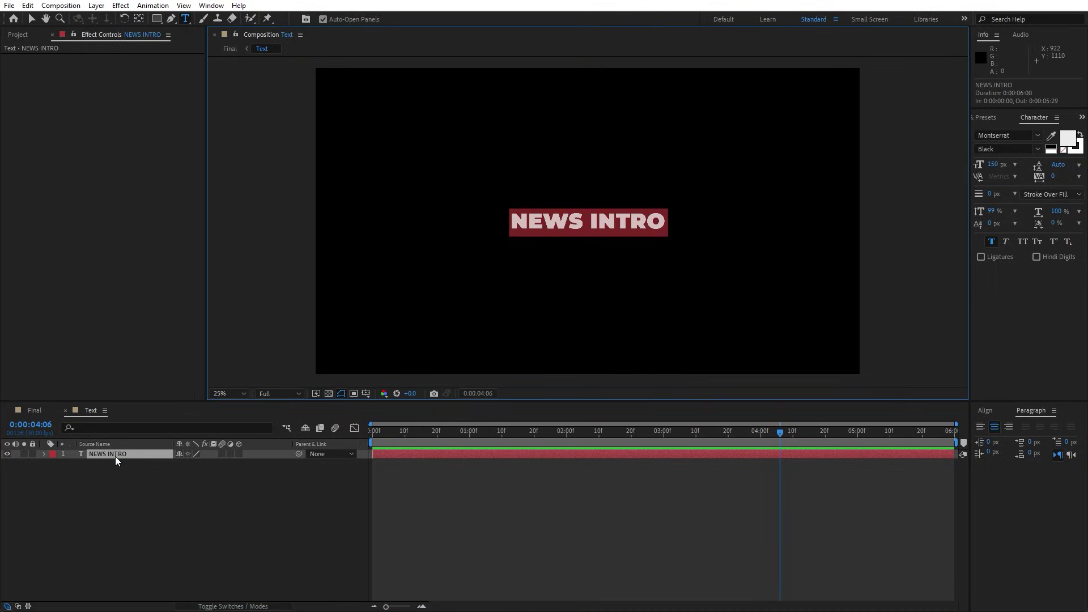
text(SOFTONIMOTIO)
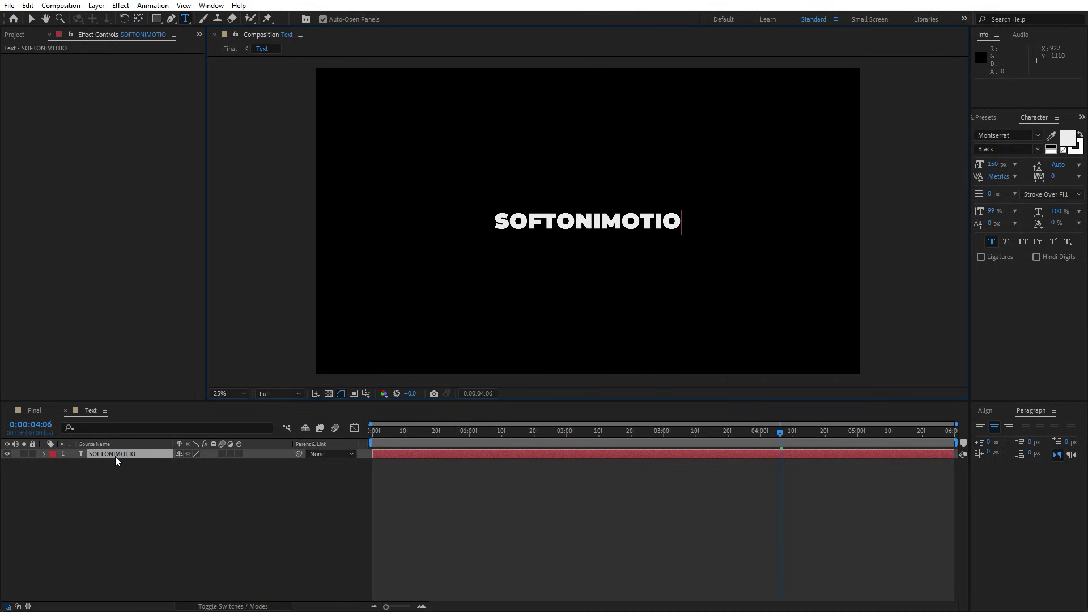
text(N)
click(36, 409)
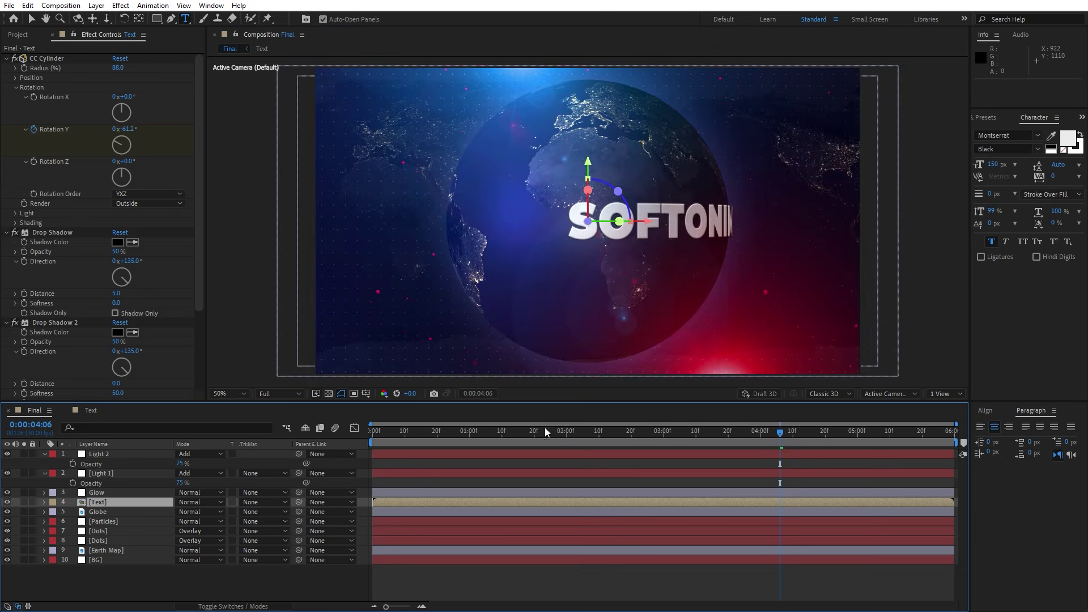
Go to 0:00:02:00 in the Final composition and play back the finished animation with the lights and rotating title.
drag(545, 427, 566, 436)
key(space)
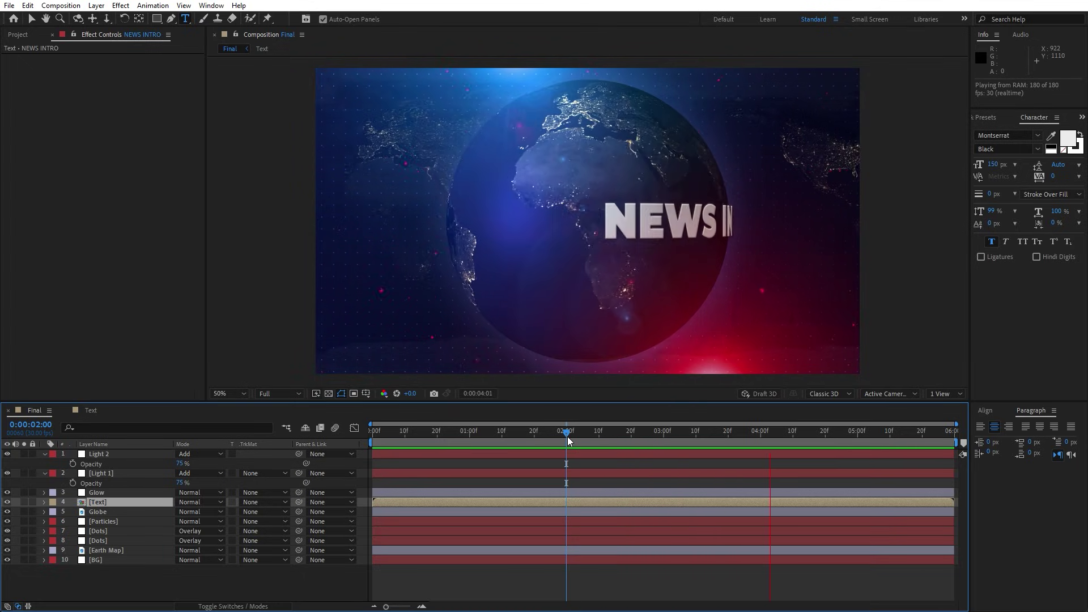
key(space)
key(space)
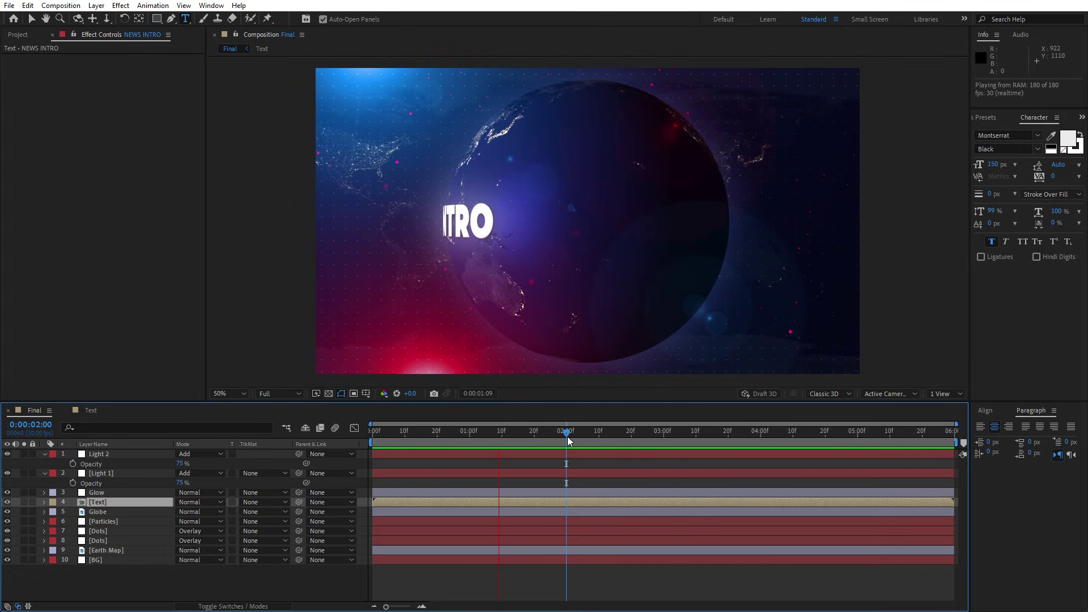